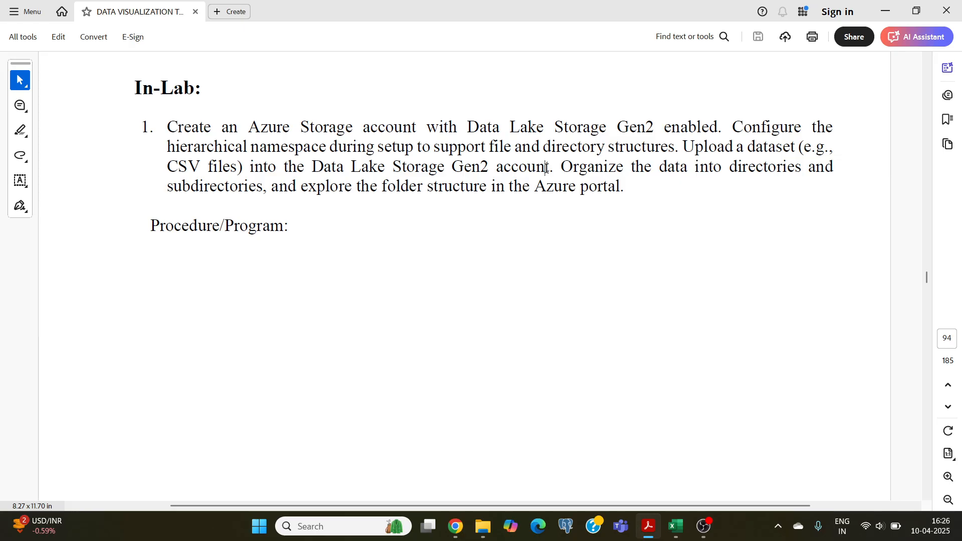
# Review In-Lab tasks 1 and 2 on creating a Data Lake Storage Gen2 account, setting permissions and analysing the data.
pyautogui.scroll(-15, 546, 168)
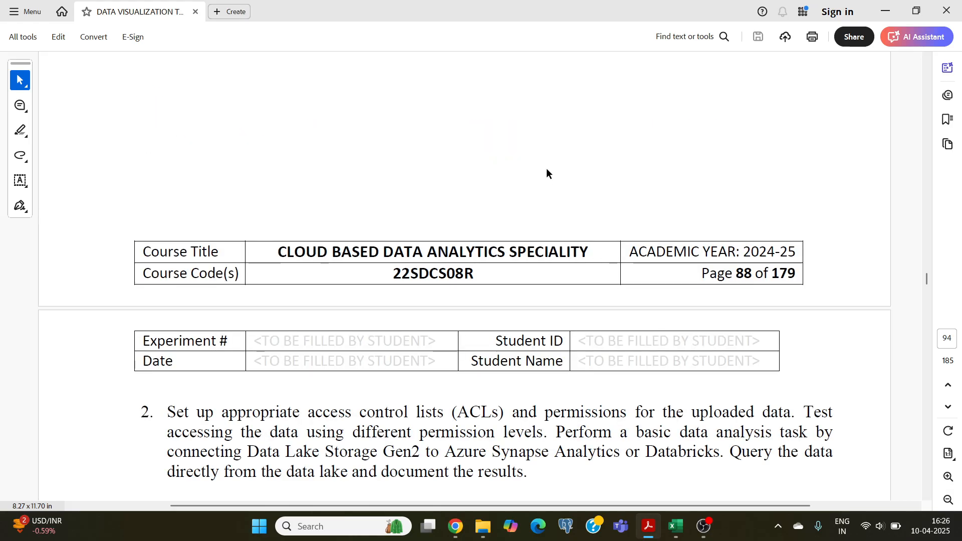
pyautogui.scroll(-5, 546, 173)
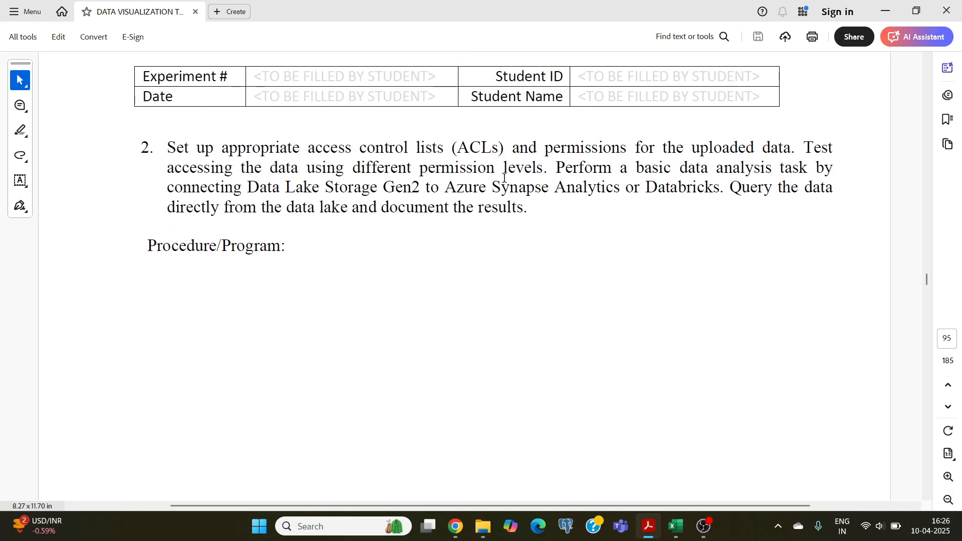
pyautogui.scroll(-2, 504, 177)
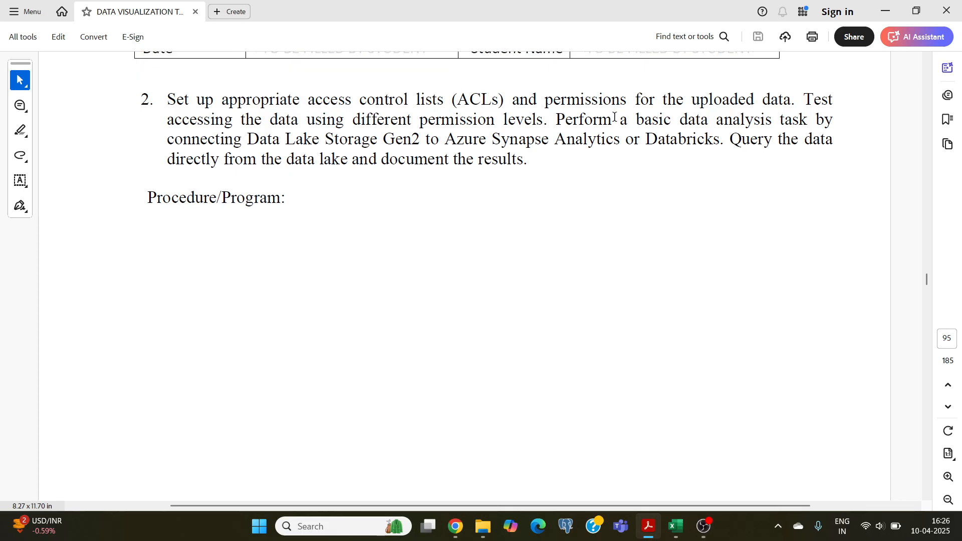
pyautogui.moveTo(628, 120); pyautogui.dragTo(757, 123)
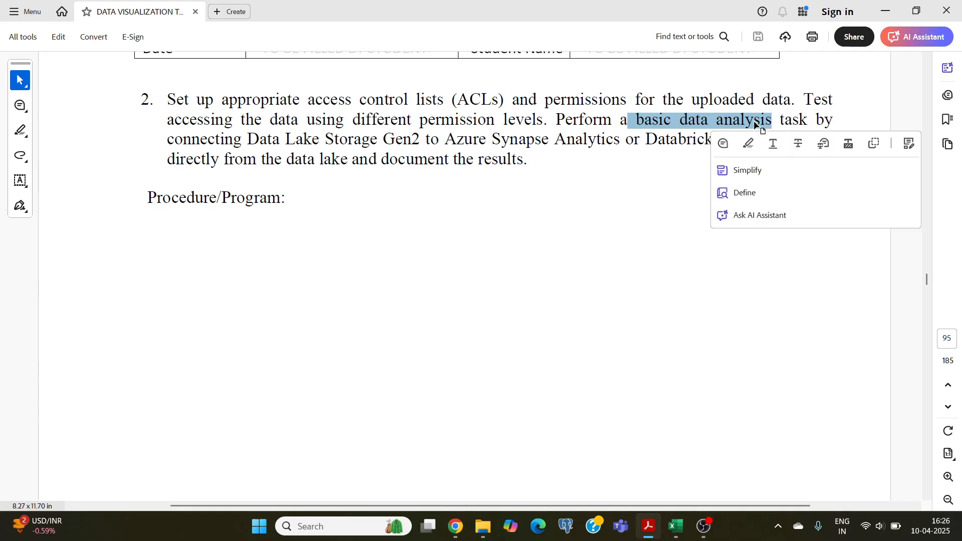
pyautogui.click(457, 134)
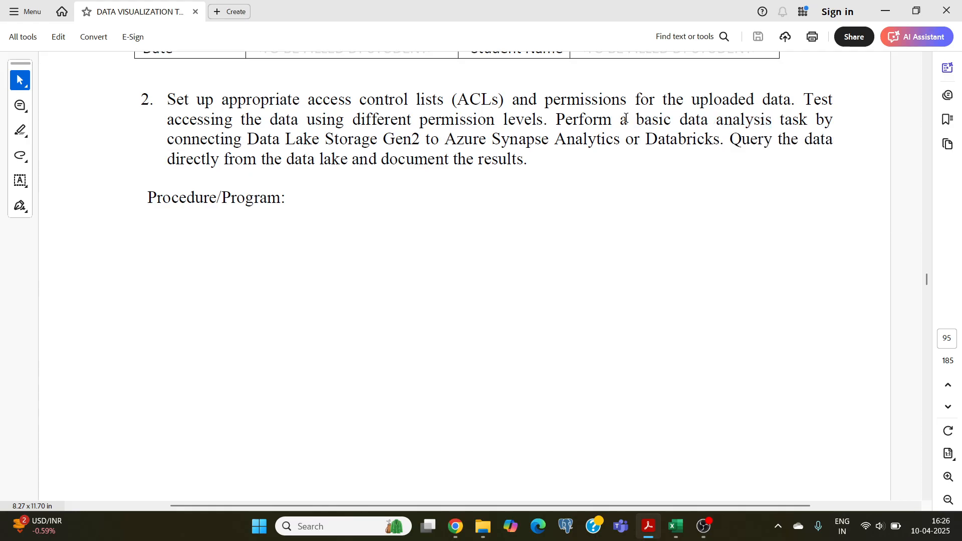
pyautogui.moveTo(636, 120); pyautogui.dragTo(772, 121)
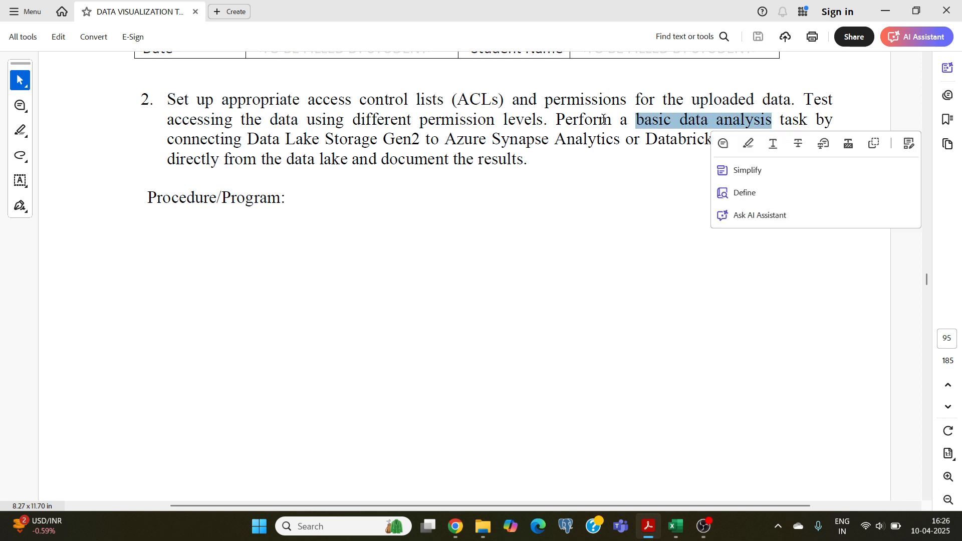
pyautogui.click(498, 128)
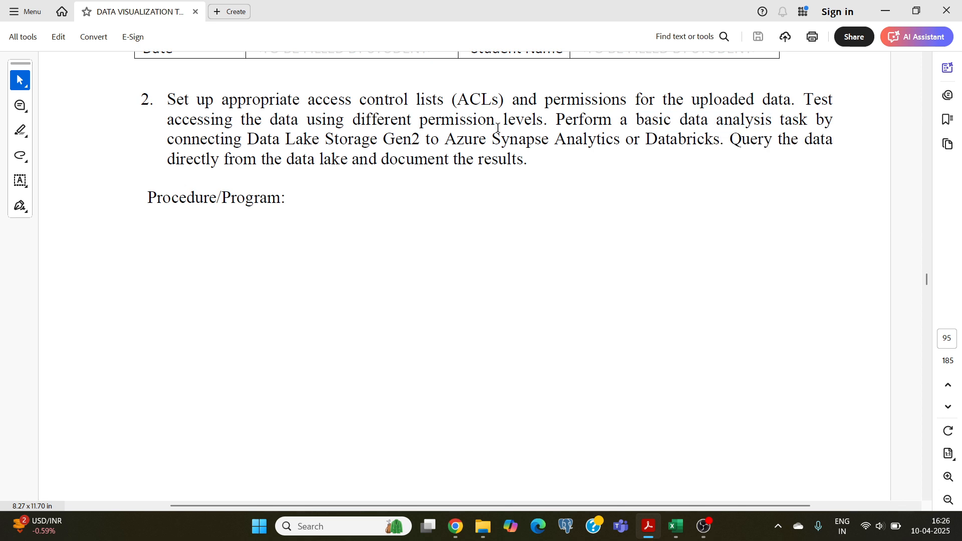
pyautogui.moveTo(445, 140); pyautogui.dragTo(585, 139)
pyautogui.moveTo(645, 139); pyautogui.dragTo(723, 140)
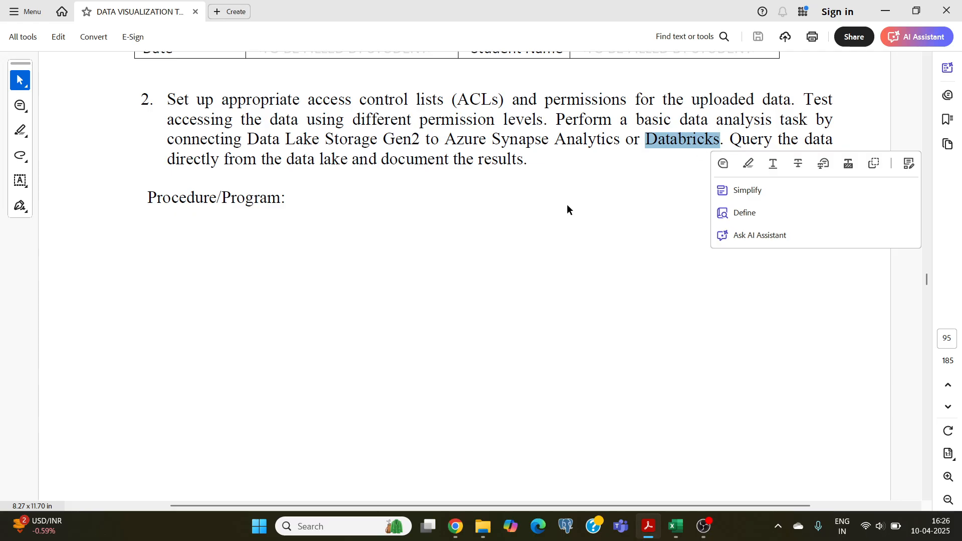
pyautogui.scroll(15, 567, 208)
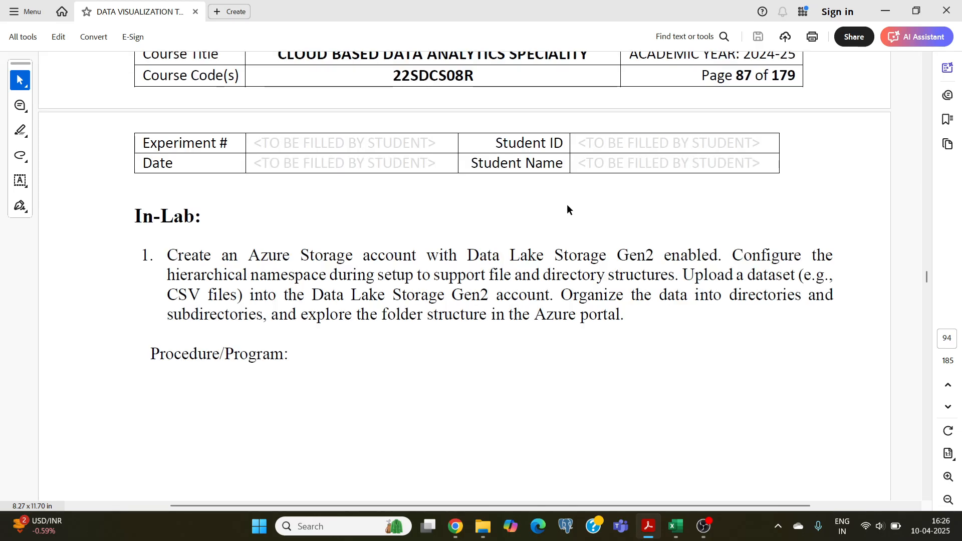
pyautogui.scroll(-4, 566, 209)
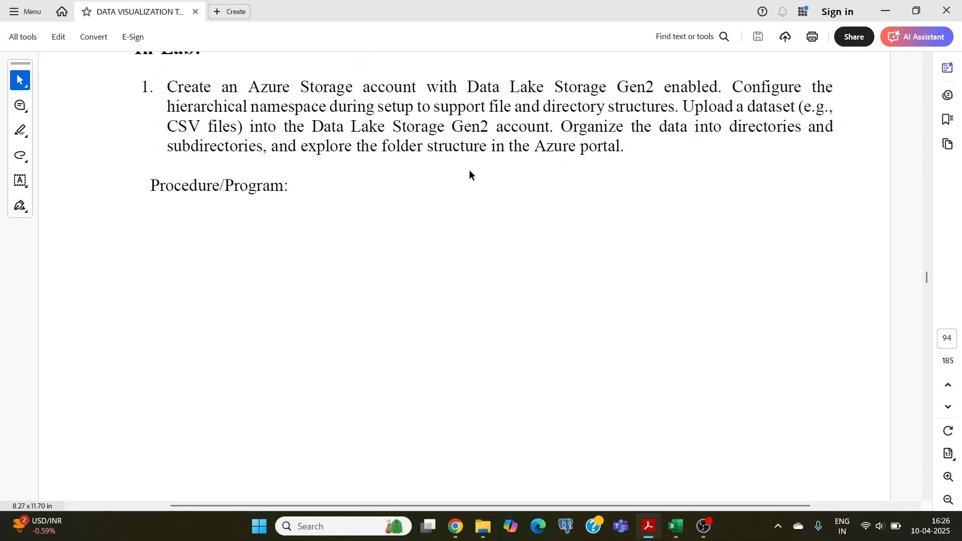
pyautogui.moveTo(169, 88); pyautogui.dragTo(397, 88)
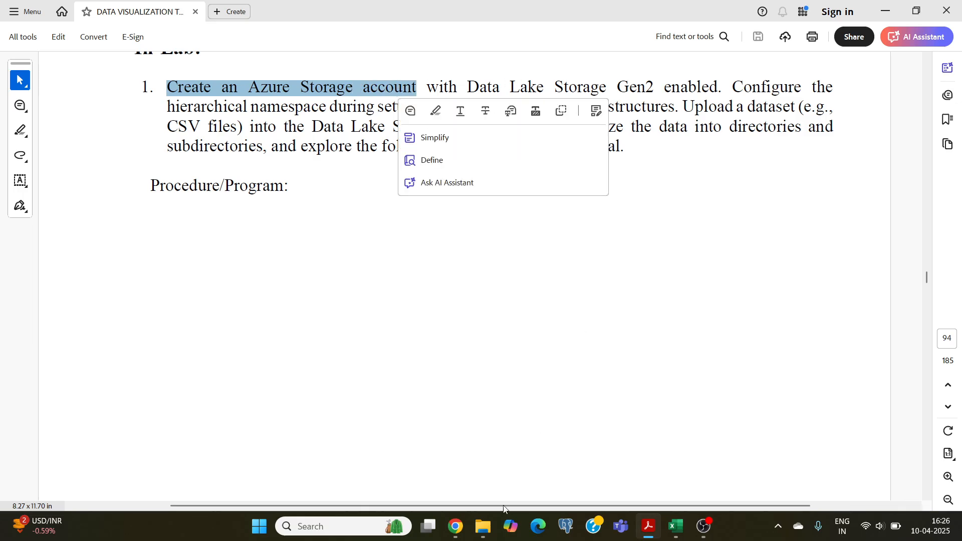
# Switch to the Azure portal in Chrome, search for "stora" to open Storage accounts, and start creating a new storage account.
pyautogui.click(456, 527)
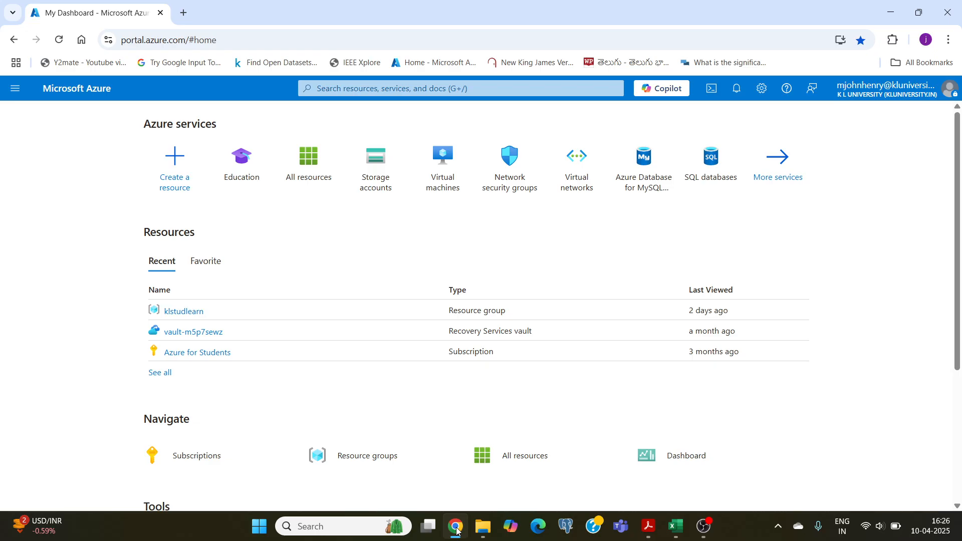
pyautogui.click(355, 89)
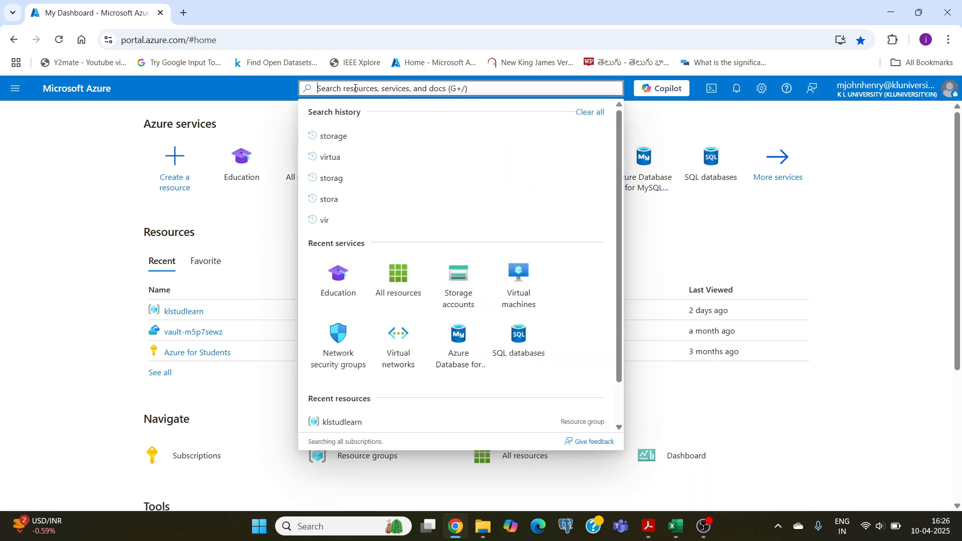
pyautogui.write('stora')
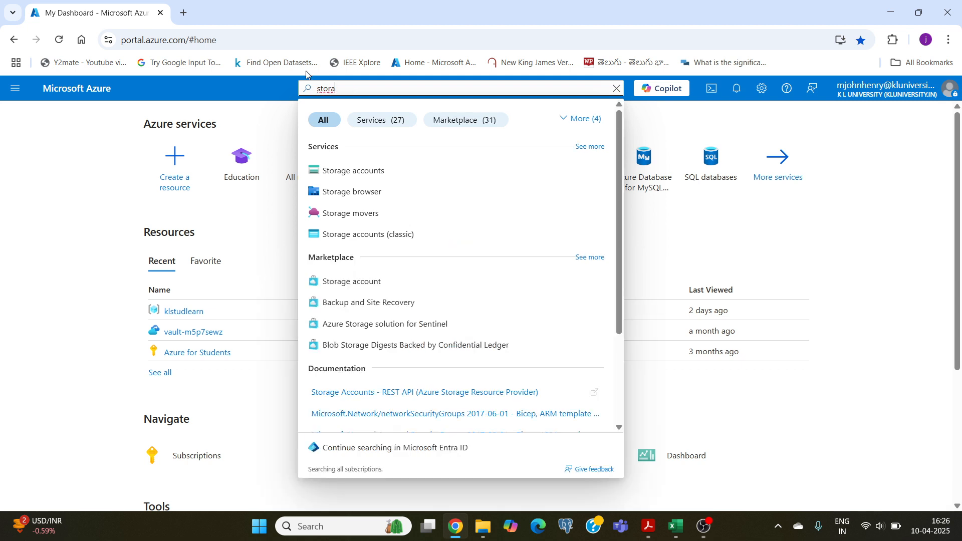
pyautogui.click(340, 169)
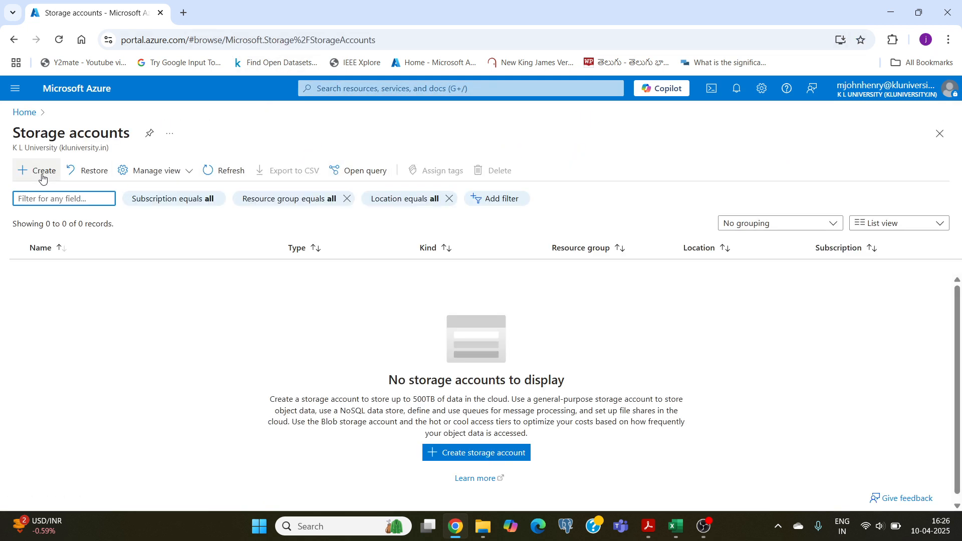
pyautogui.click(42, 179)
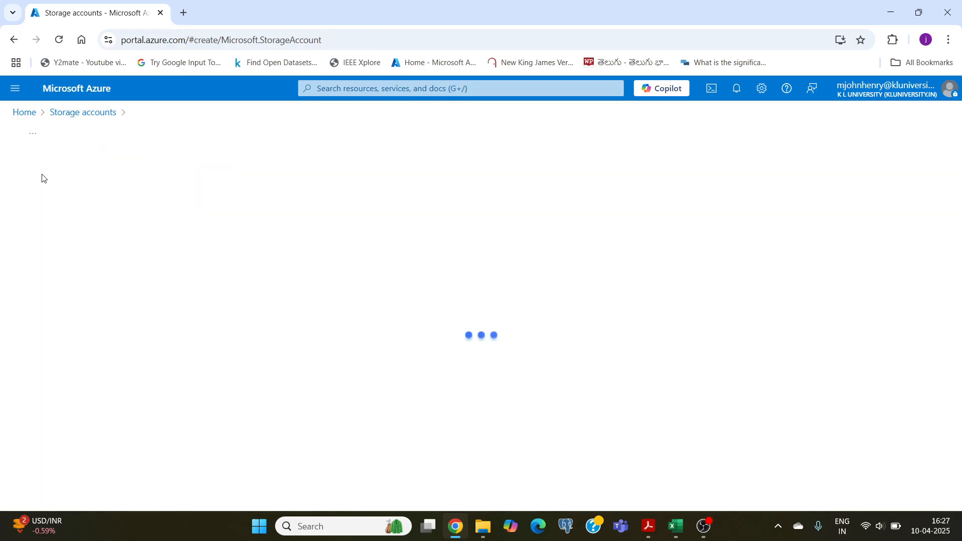
# Choose klstudlearn as the resource group for the new storage account.
pyautogui.scroll(-3, 153, 294)
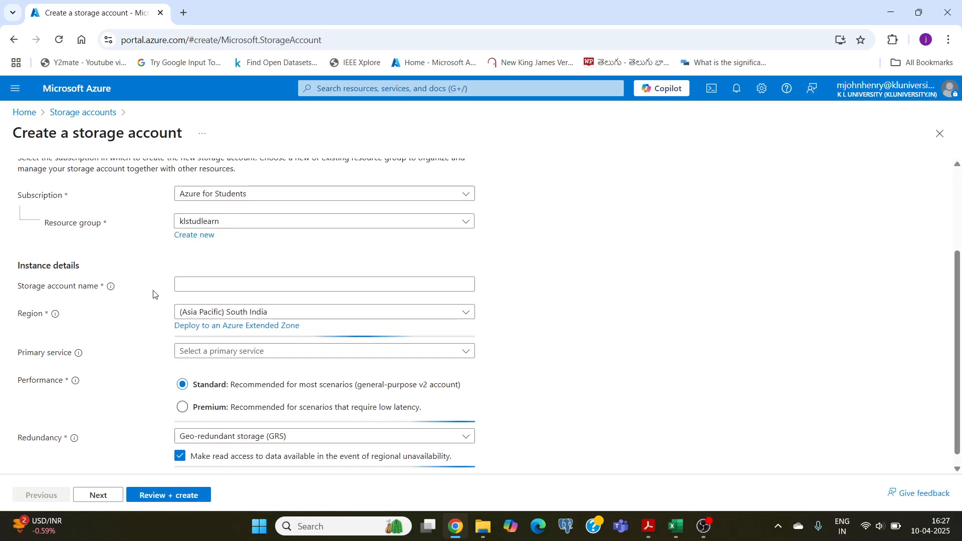
pyautogui.scroll(3, 150, 294)
pyautogui.scroll(-1, 262, 308)
pyautogui.scroll(-1, 262, 309)
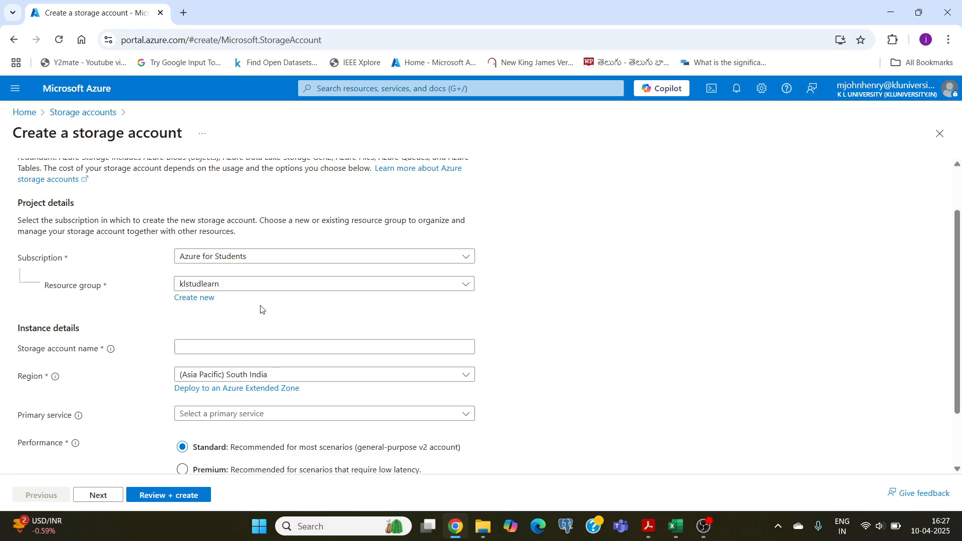
pyautogui.click(253, 284)
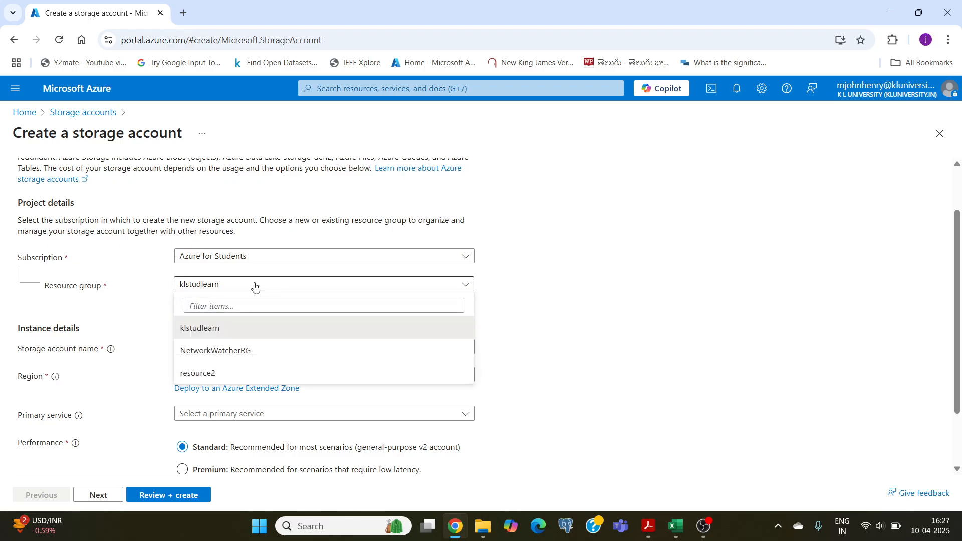
pyautogui.click(209, 333)
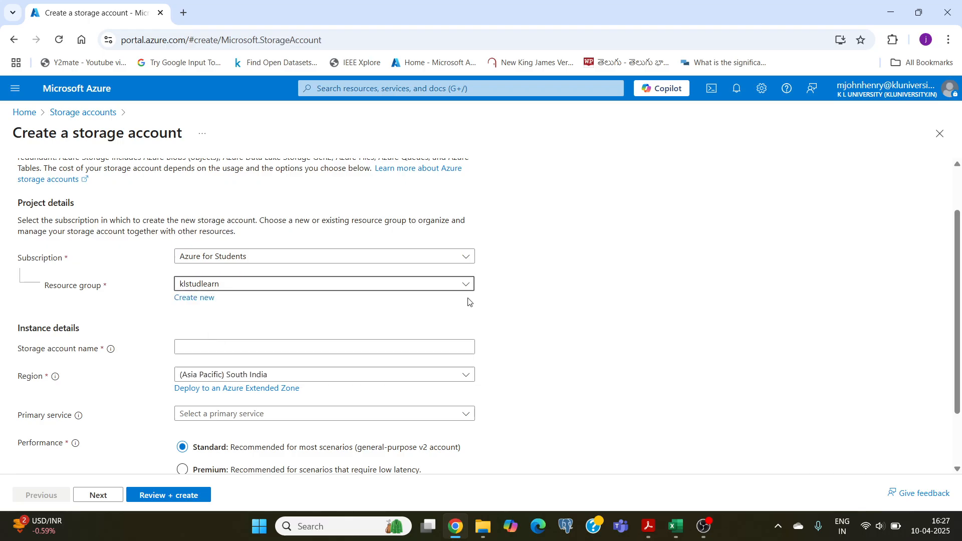
# Name the storage account kltestdatalakestorage.
pyautogui.scroll(-3, 573, 284)
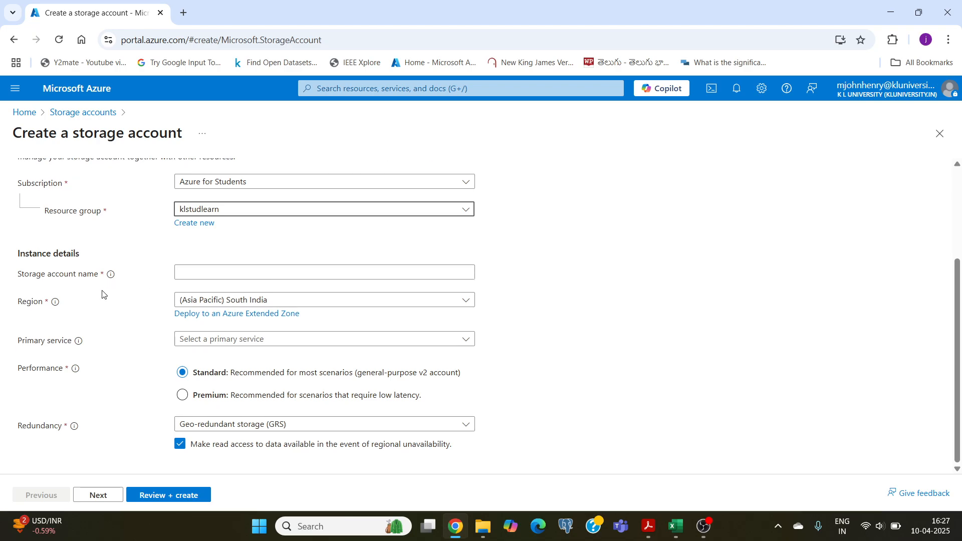
pyautogui.click(179, 270)
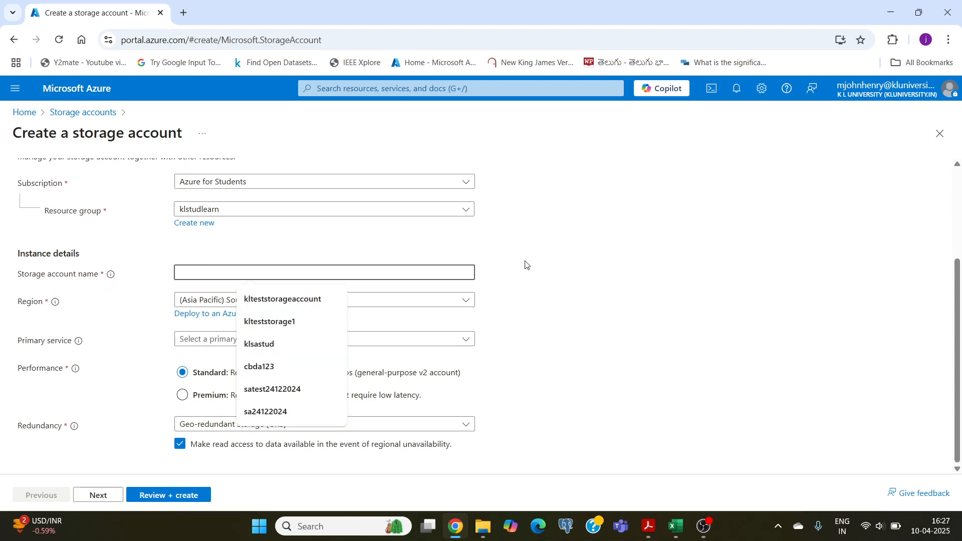
pyautogui.write('klt')
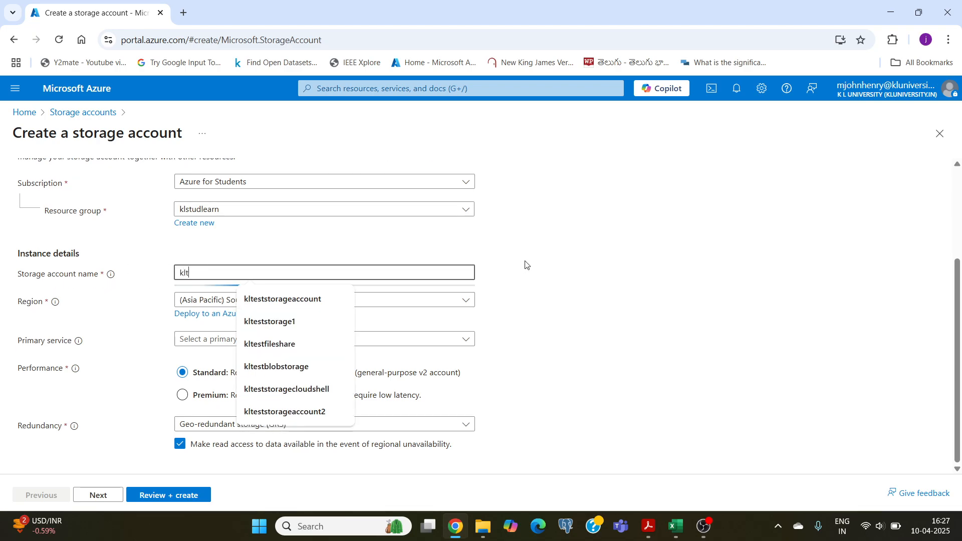
pyautogui.write('estda')
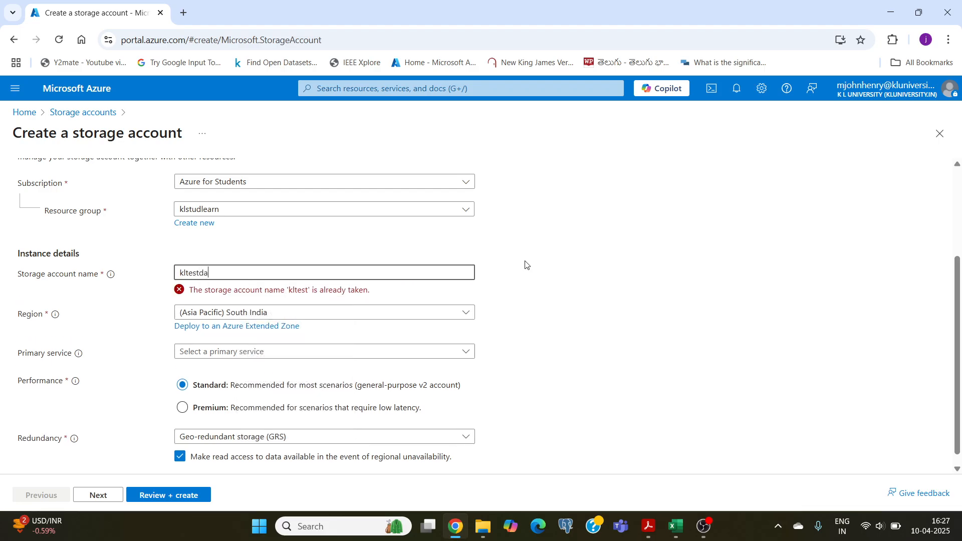
pyautogui.write('tal')
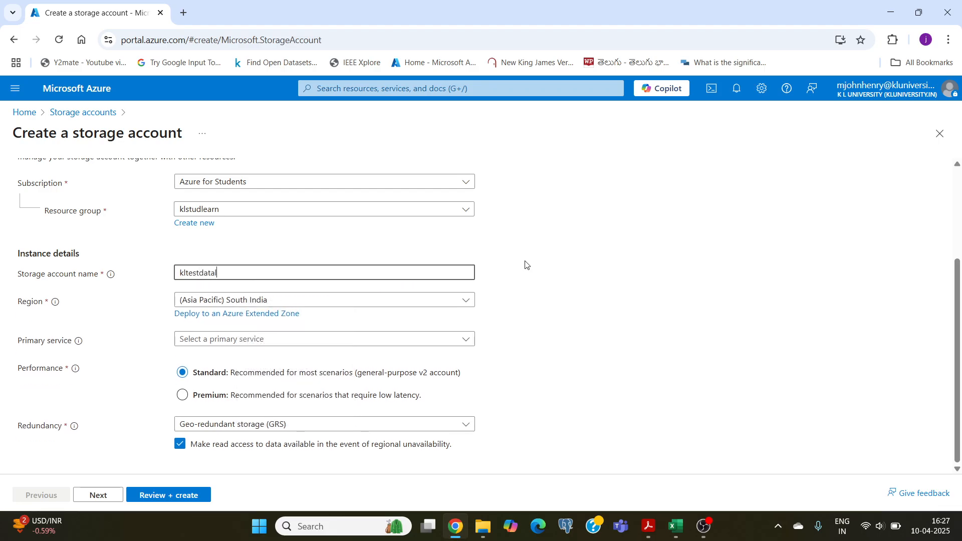
pyautogui.write('akest')
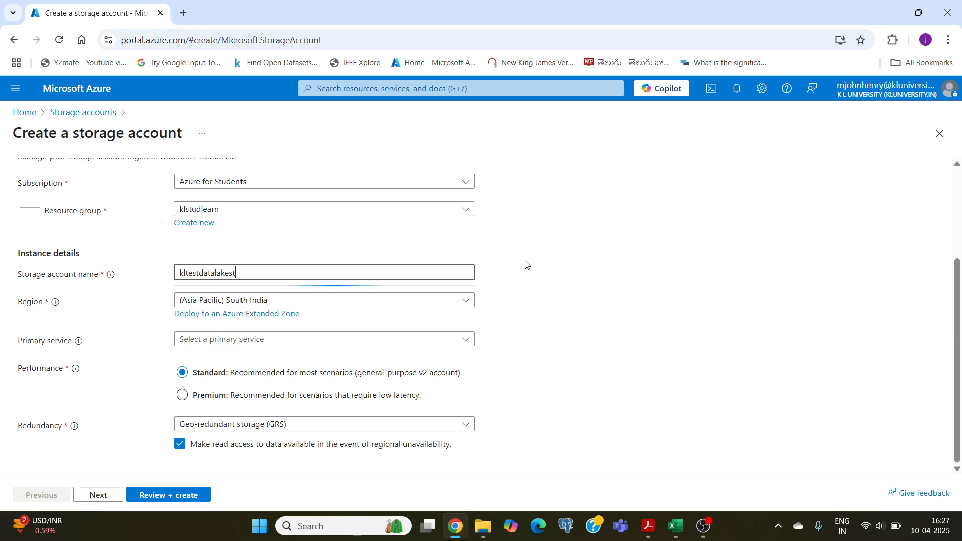
pyautogui.write('orage')
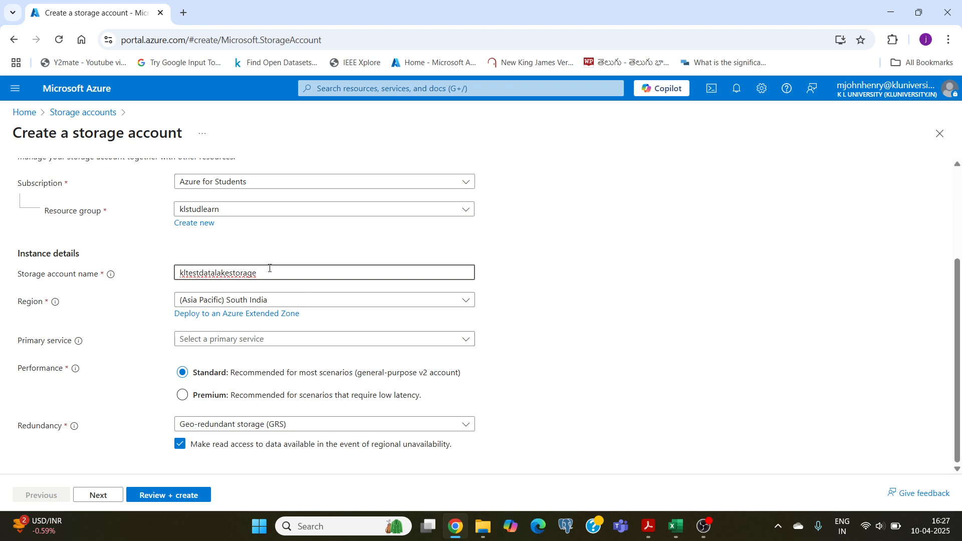
# Set the storage account's region to (Asia Pacific) Central India.
pyautogui.click(391, 303)
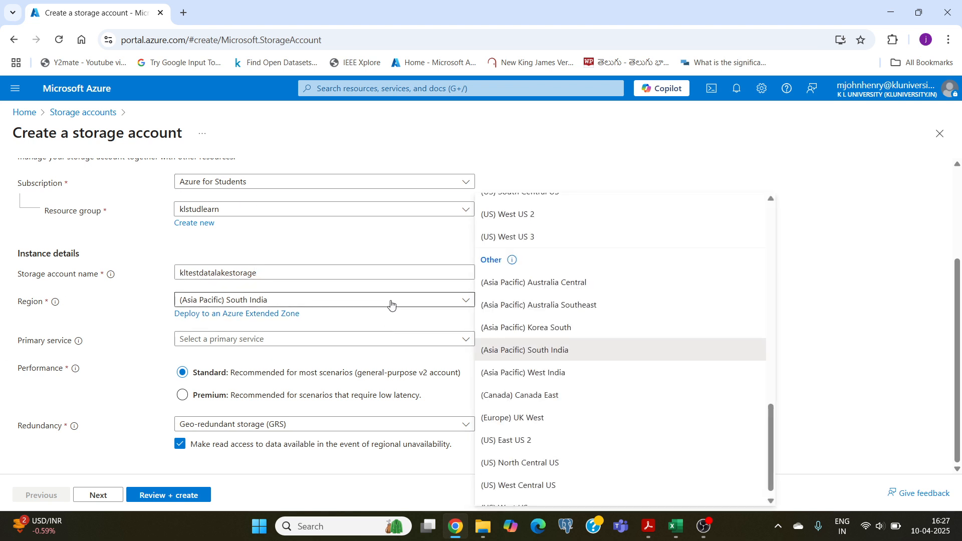
pyautogui.scroll(12, 567, 319)
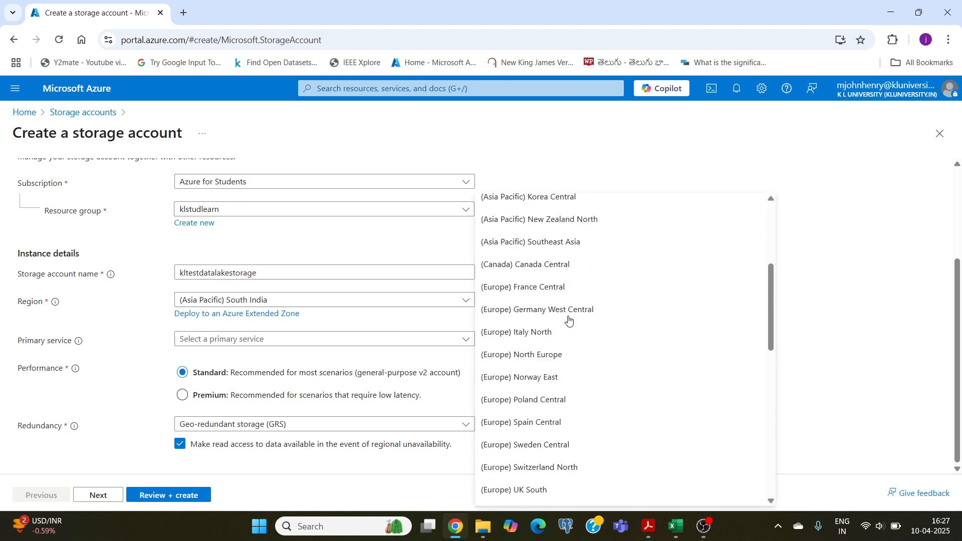
pyautogui.scroll(2, 569, 320)
pyautogui.click(494, 274)
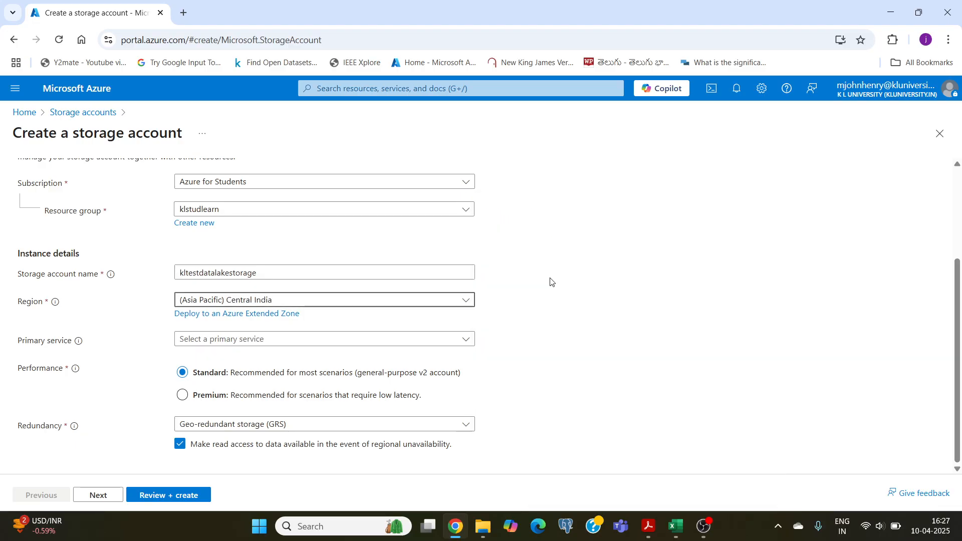
# Set the primary service to Azure Blob Storage or Azure Data Lake Storage Gen 2 and the redundancy to Locally-redundant storage (LRS).
pyautogui.click(211, 343)
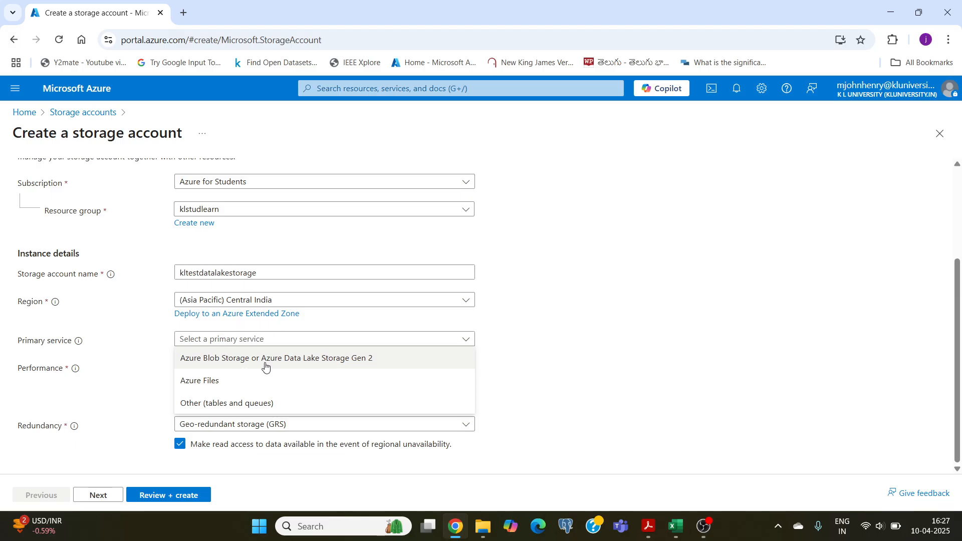
pyautogui.click(351, 359)
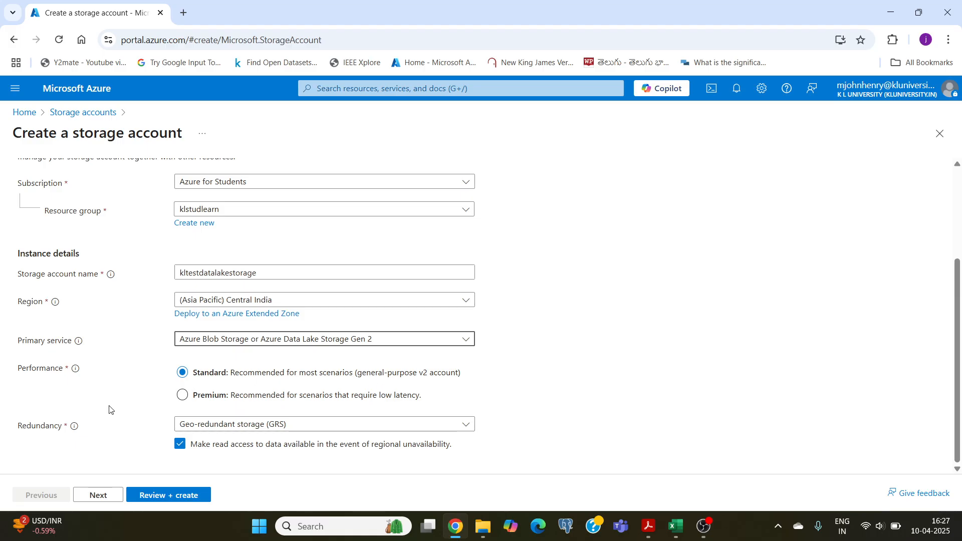
pyautogui.click(275, 429)
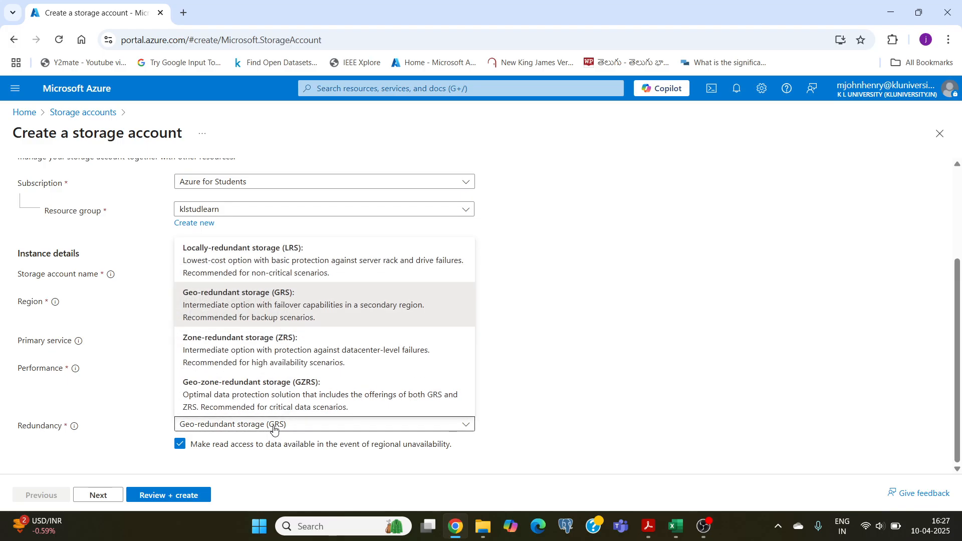
pyautogui.click(243, 260)
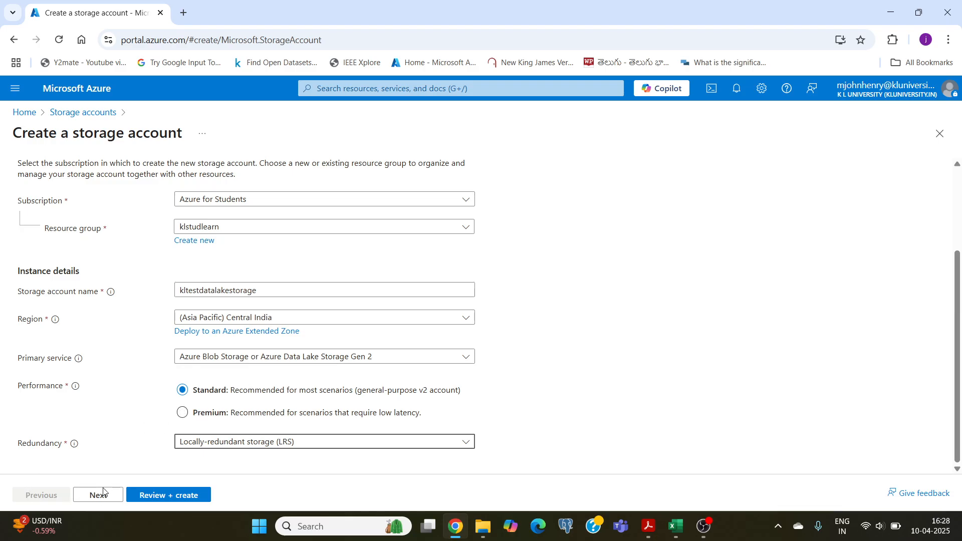
pyautogui.scroll(3, 83, 310)
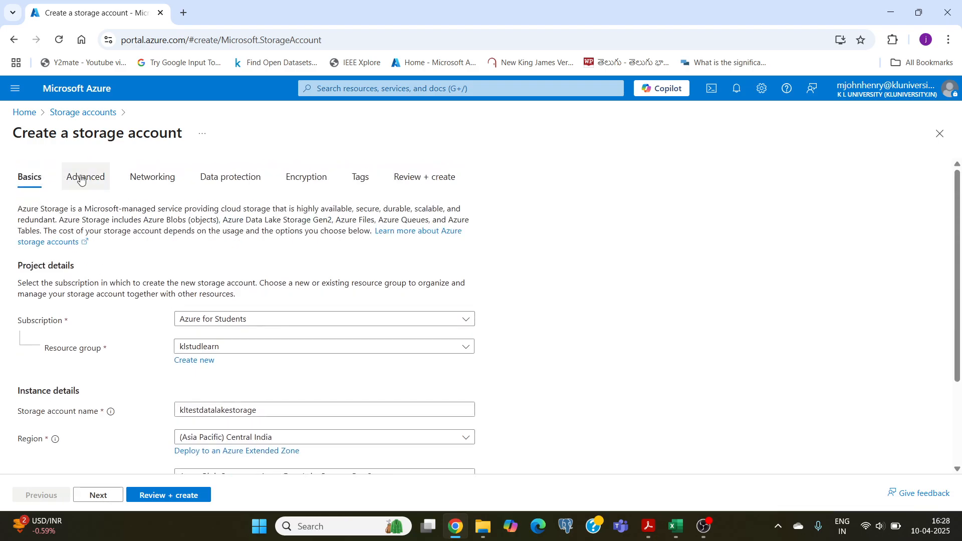
# Enable hierarchical namespace in the storage account's advanced settings, keeping the Hot access tier.
pyautogui.click(89, 498)
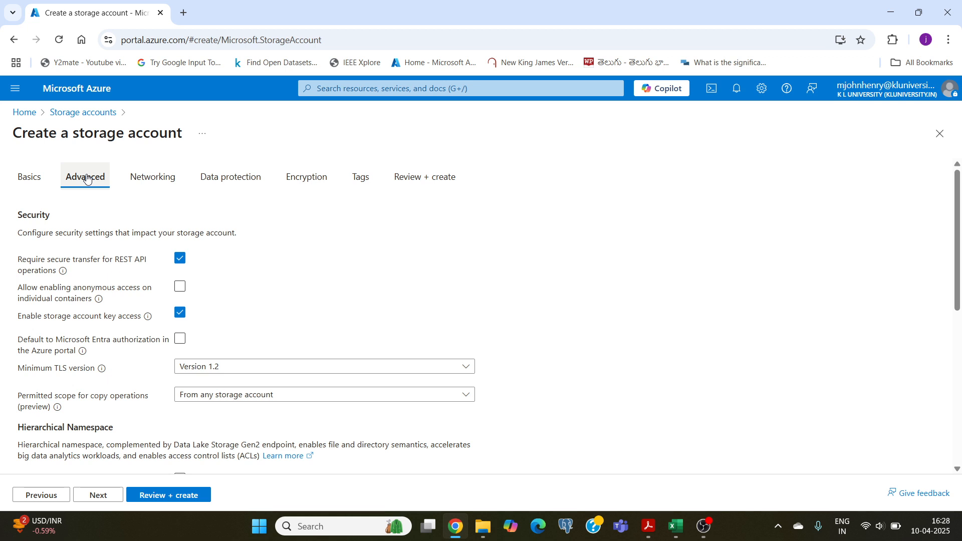
pyautogui.scroll(-3, 92, 361)
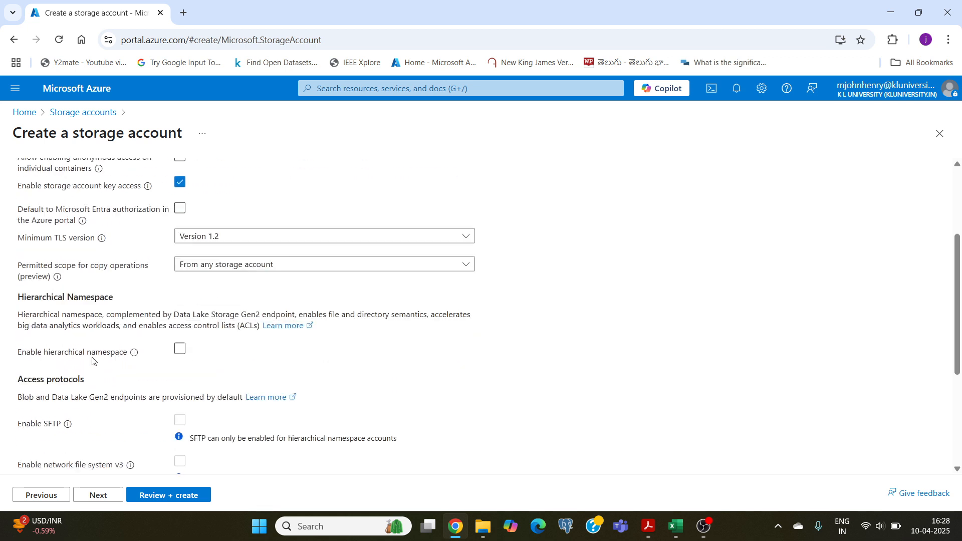
pyautogui.scroll(-1, 92, 361)
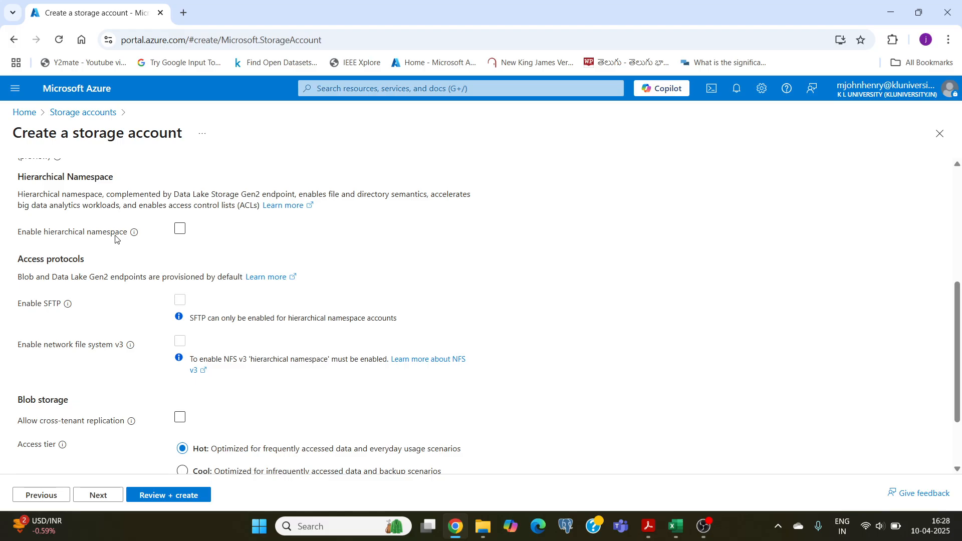
pyautogui.click(180, 232)
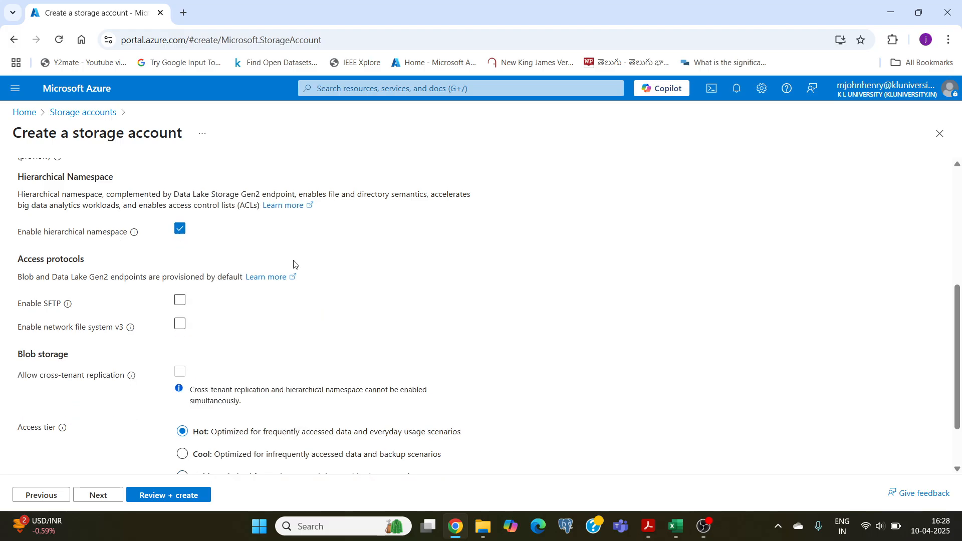
pyautogui.scroll(-1, 285, 265)
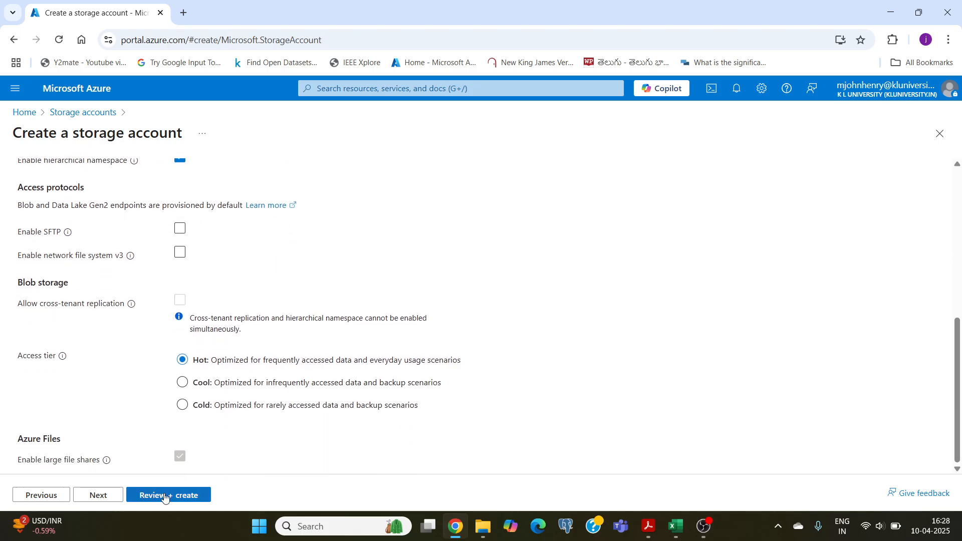
# Review the storage account's configuration summary and create the account.
pyautogui.click(165, 497)
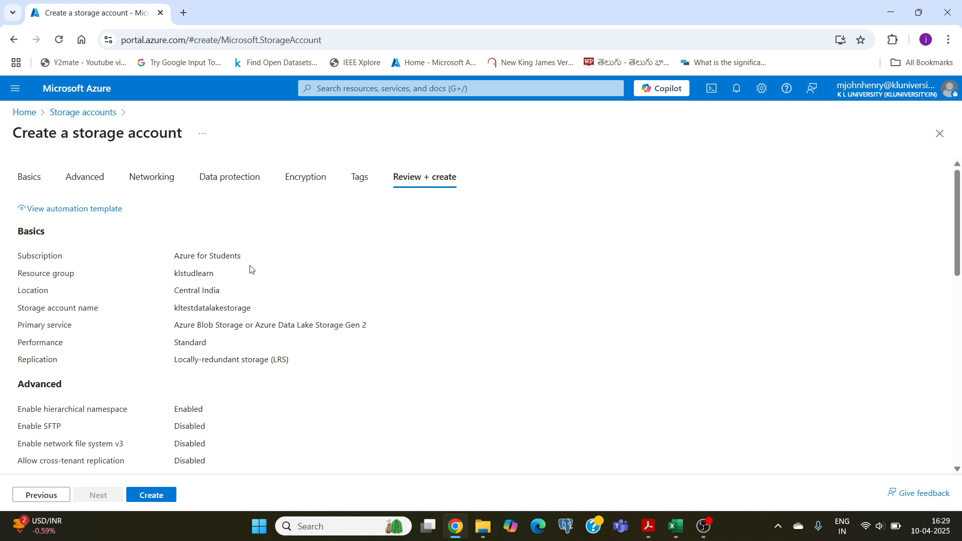
pyautogui.scroll(-1, 181, 359)
pyautogui.scroll(1, 153, 296)
pyautogui.scroll(1, 152, 295)
pyautogui.click(151, 494)
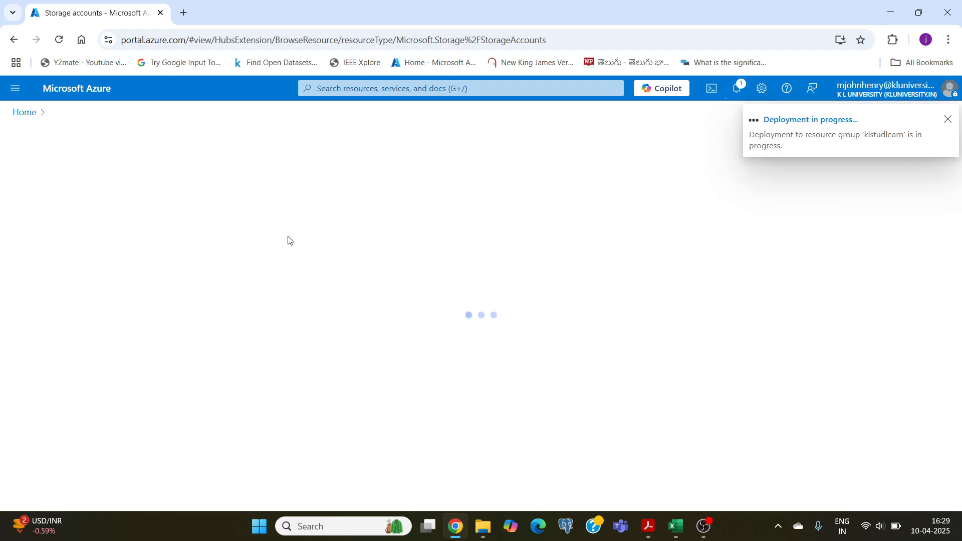
# Switch to Excel to examine the Age and Salary data in sample_data, and return to the Azure portal in Chrome.
pyautogui.click(680, 526)
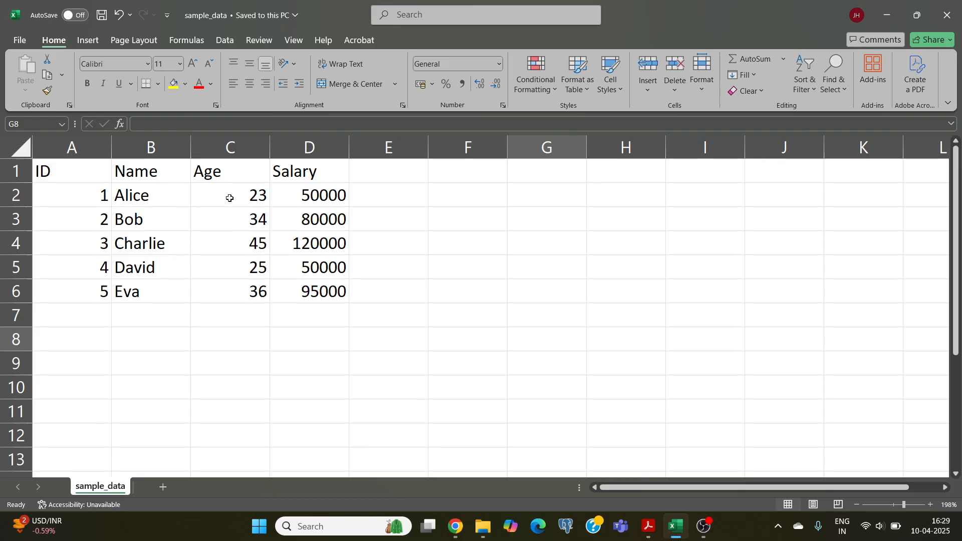
pyautogui.moveTo(230, 198); pyautogui.dragTo(236, 296)
pyautogui.click(318, 273)
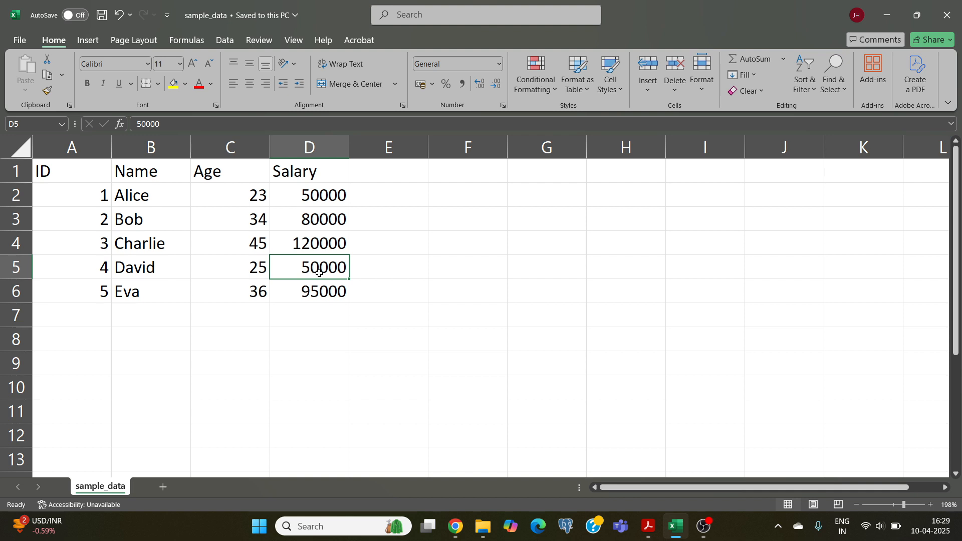
pyautogui.click(460, 530)
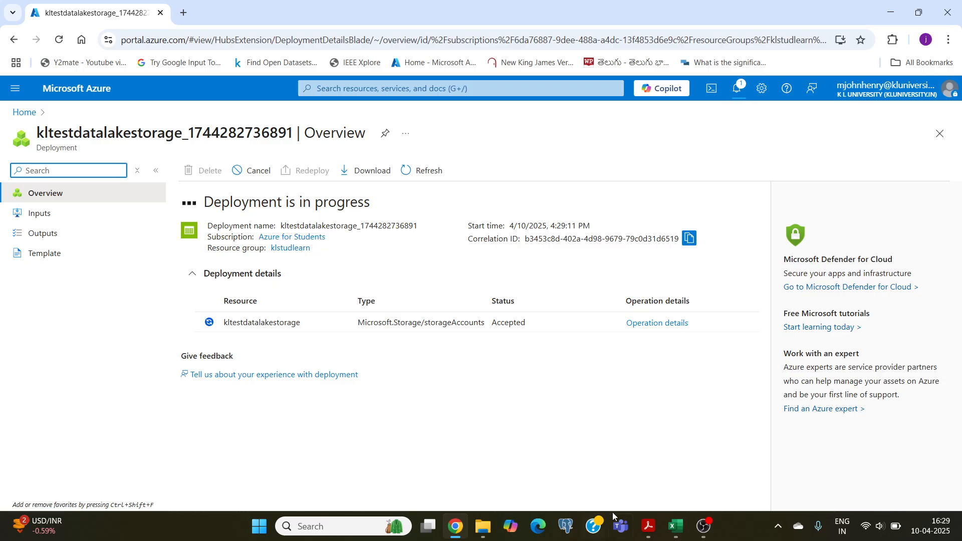
# Switch to the lab PDF in Acrobat to reread the storage account and dataset upload instructions, and return to the Azure portal in Chrome.
pyautogui.click(647, 528)
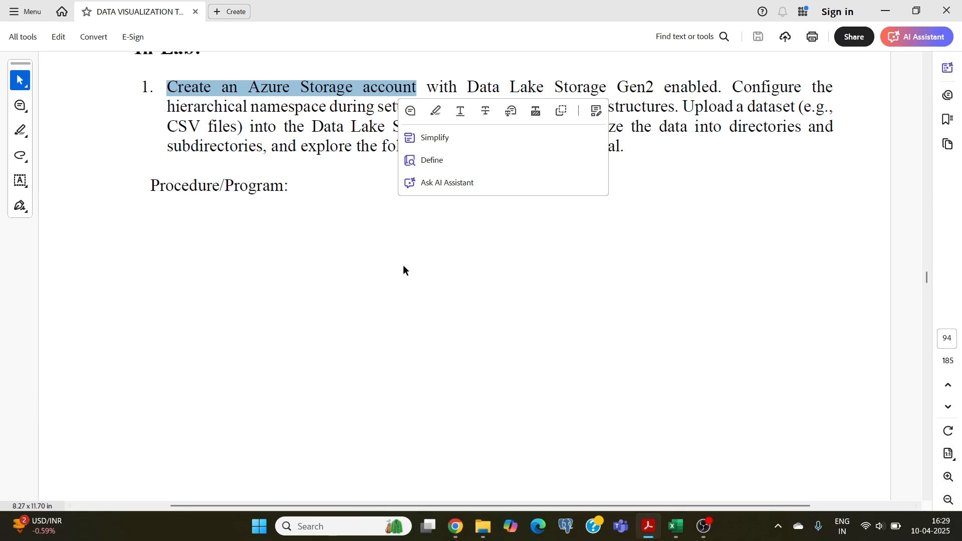
pyautogui.click(586, 241)
pyautogui.moveTo(239, 87); pyautogui.dragTo(691, 89)
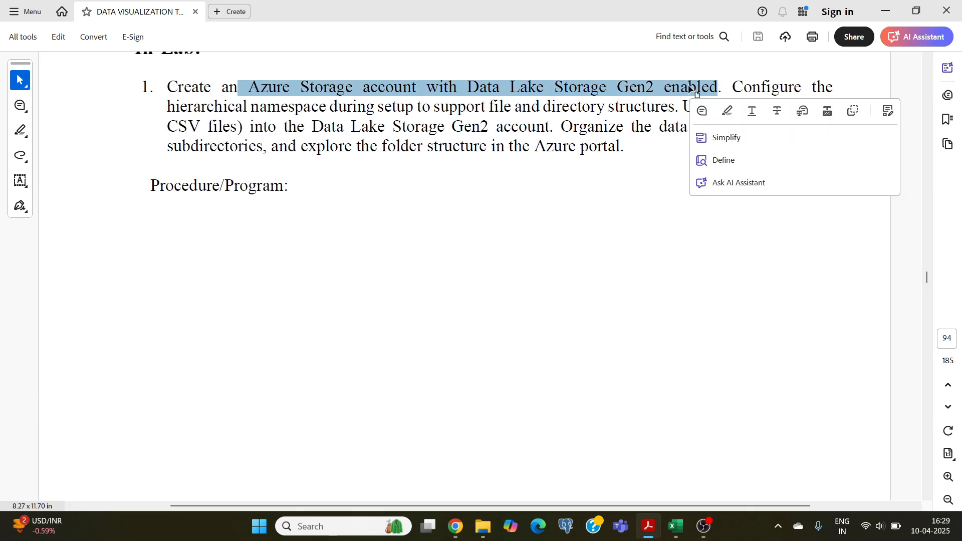
pyautogui.click(389, 248)
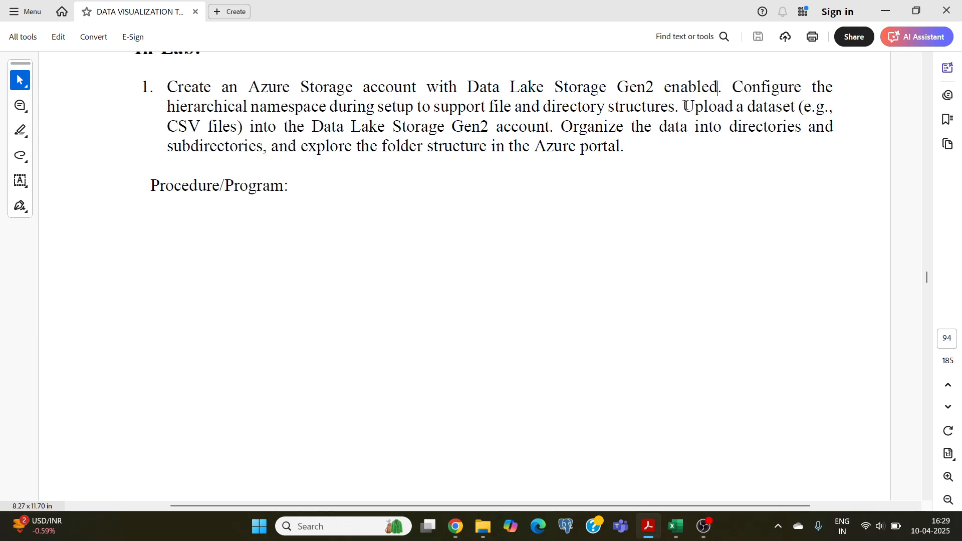
pyautogui.moveTo(686, 107); pyautogui.dragTo(795, 107)
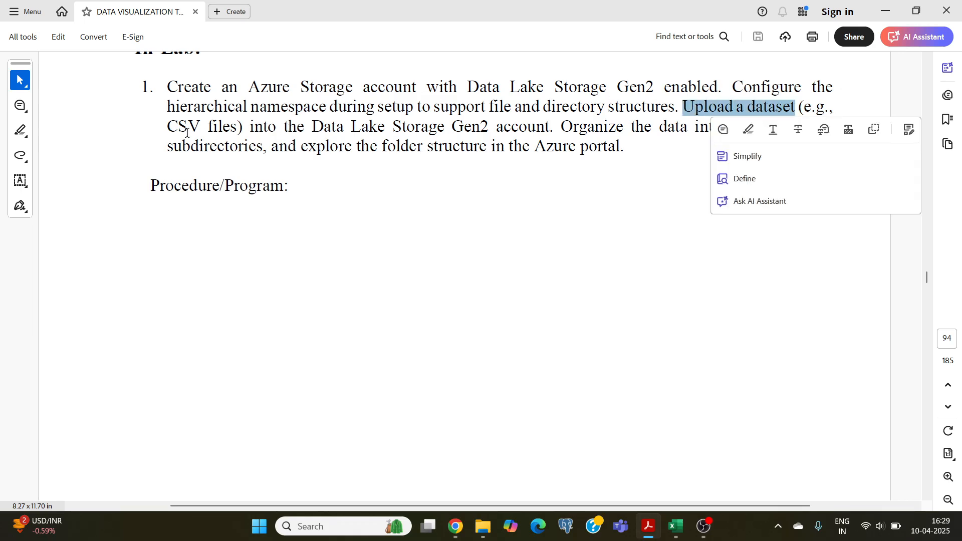
pyautogui.moveTo(163, 125); pyautogui.dragTo(550, 127)
pyautogui.click(455, 527)
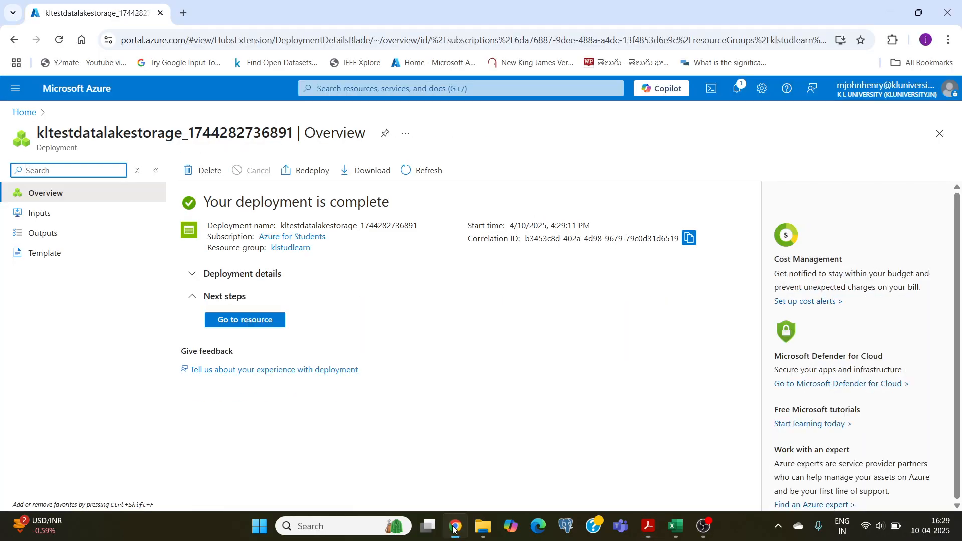
# Go to the deployed kltestdatalakestorage resource and open its blob containers in the storage browser.
pyautogui.click(245, 322)
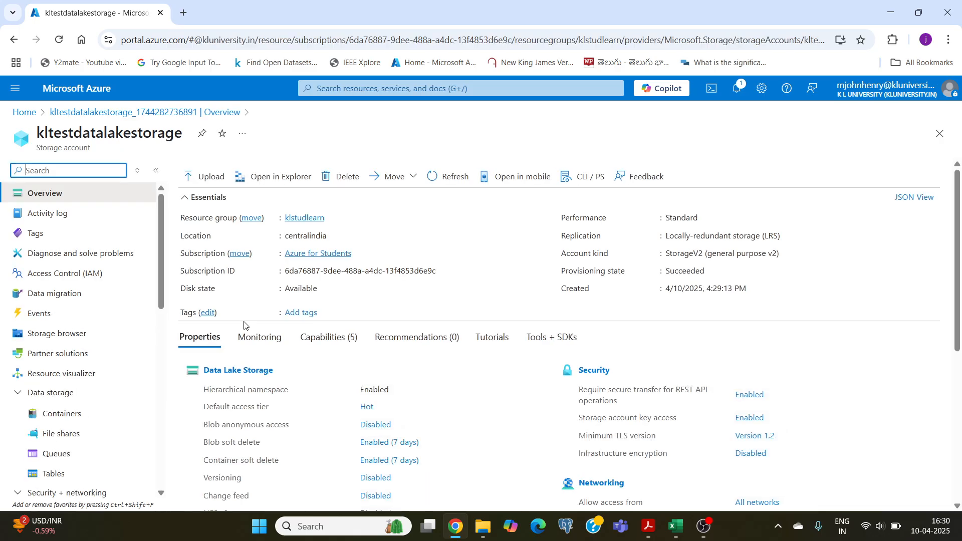
pyautogui.click(56, 339)
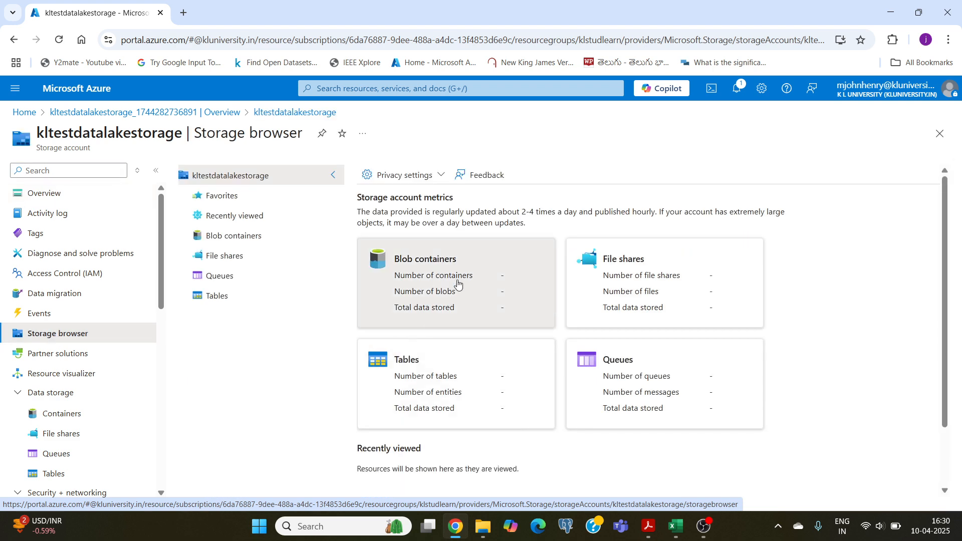
pyautogui.click(222, 239)
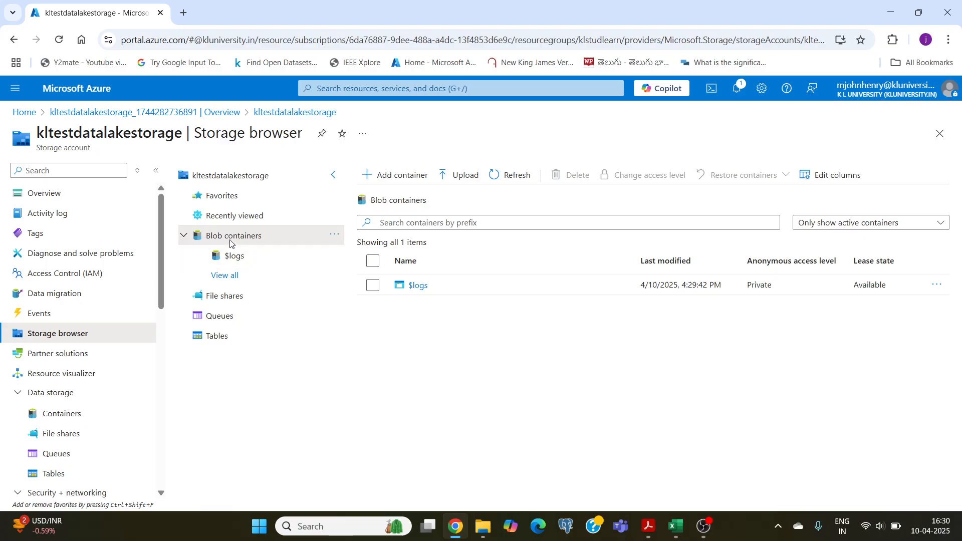
# Create a new blob container named kltestcontainer.
pyautogui.click(401, 181)
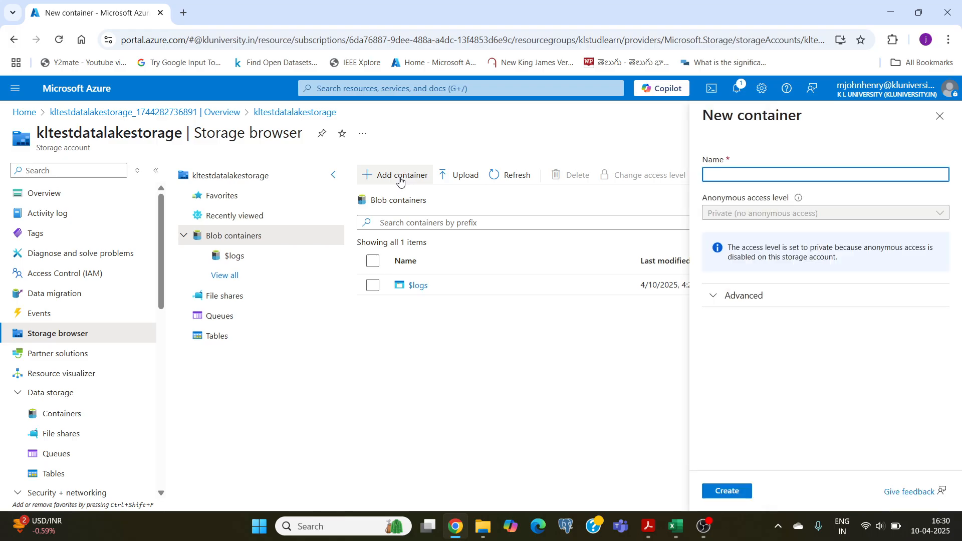
pyautogui.write('klt')
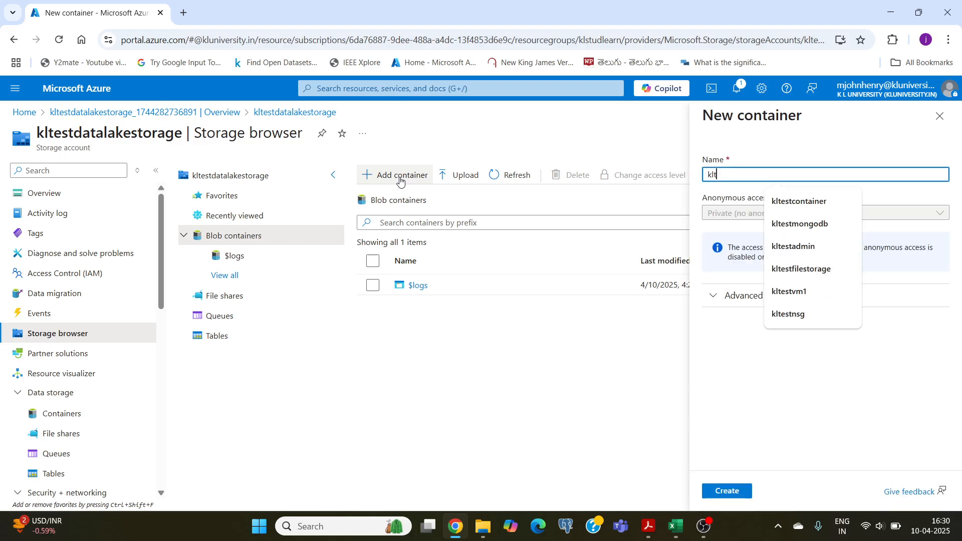
pyautogui.write('estconta')
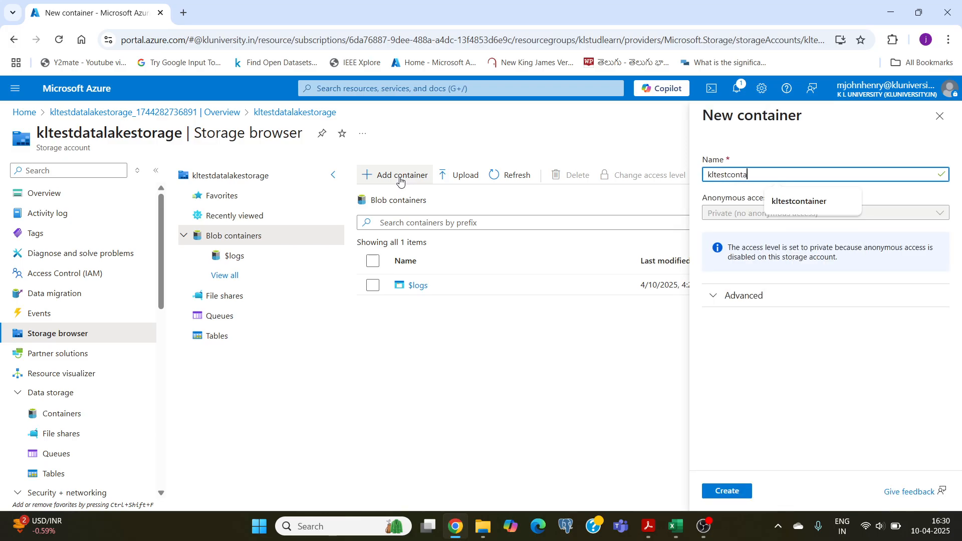
pyautogui.write('iner')
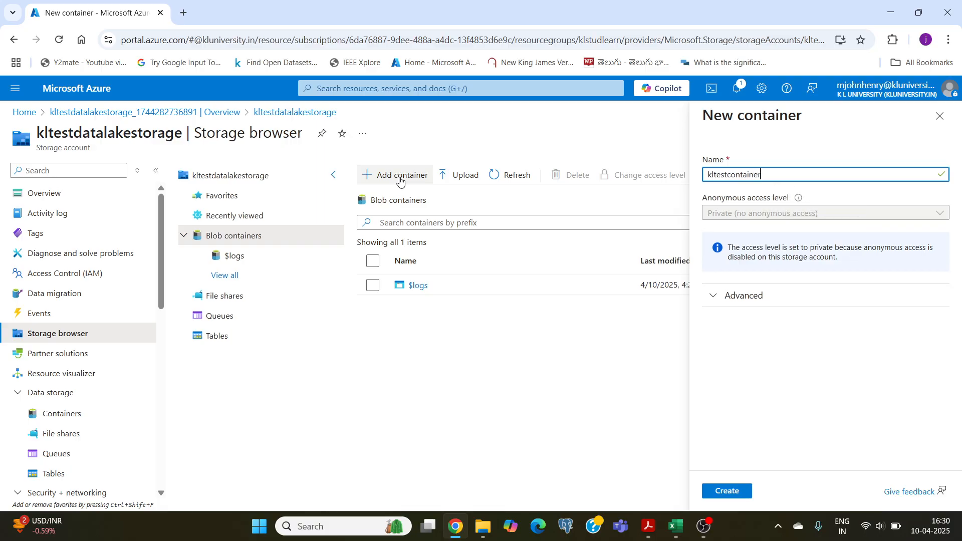
pyautogui.click(721, 491)
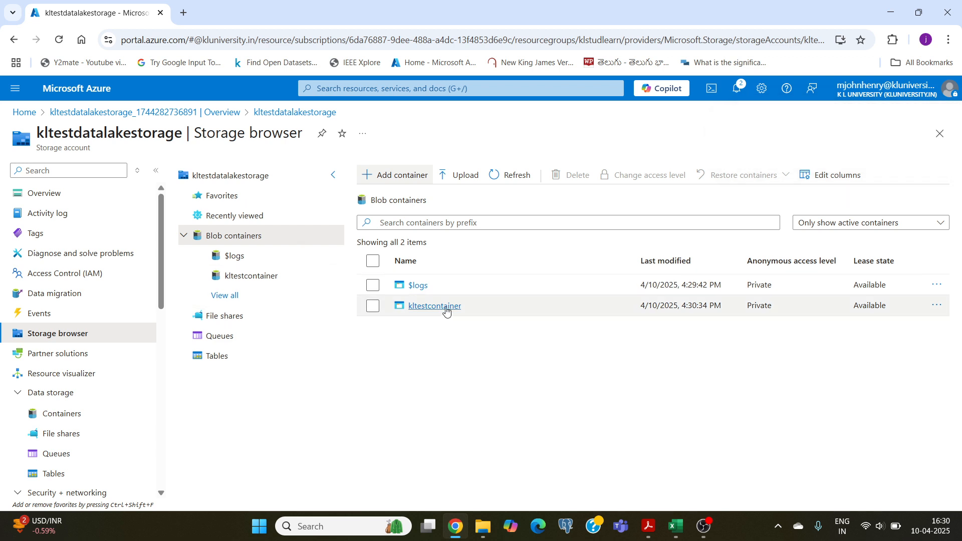
# Open kltestcontainer and add a directory named data to it.
pyautogui.click(427, 307)
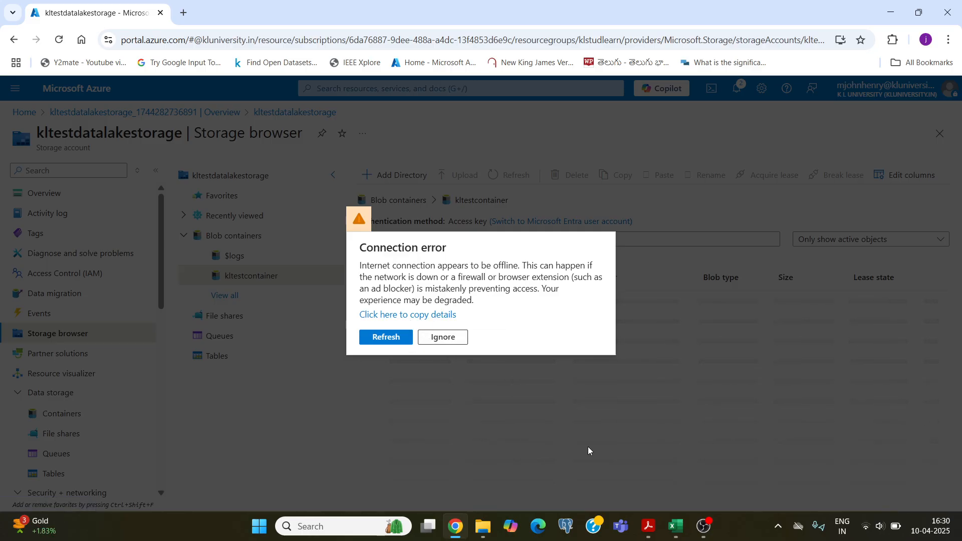
pyautogui.click(704, 526)
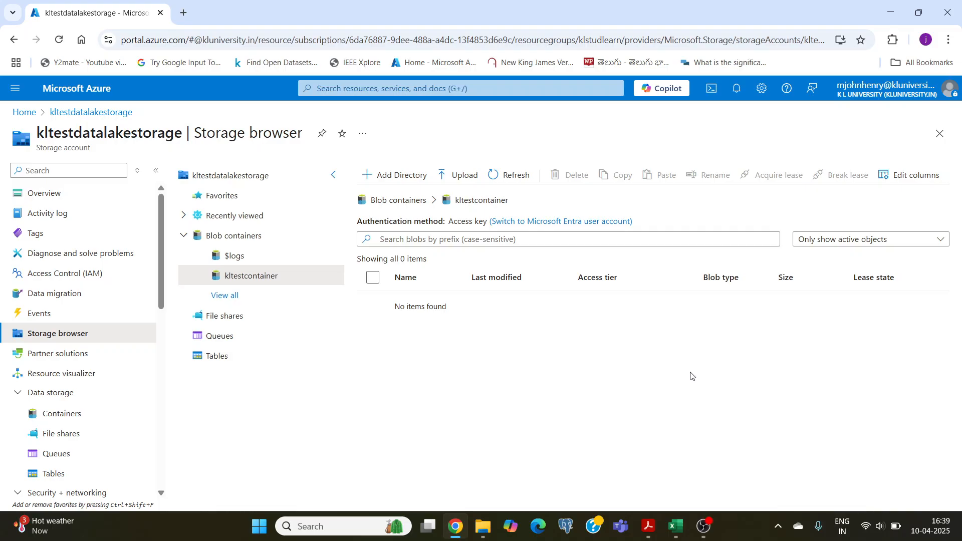
pyautogui.click(391, 177)
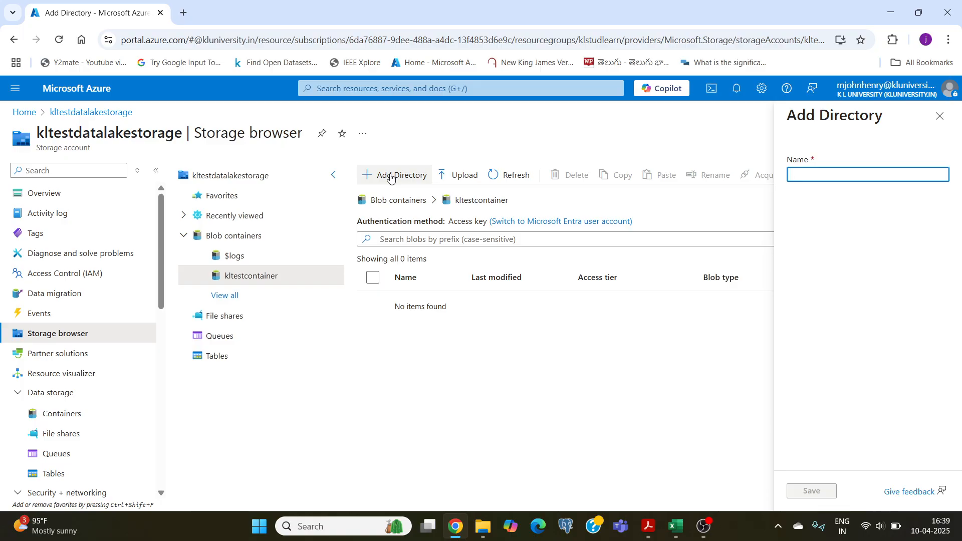
pyautogui.write('data')
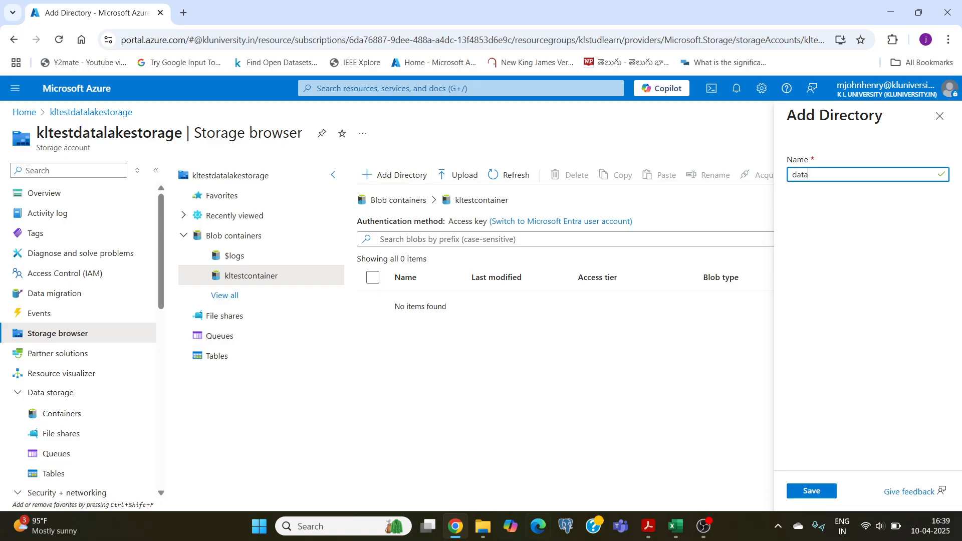
pyautogui.click(799, 489)
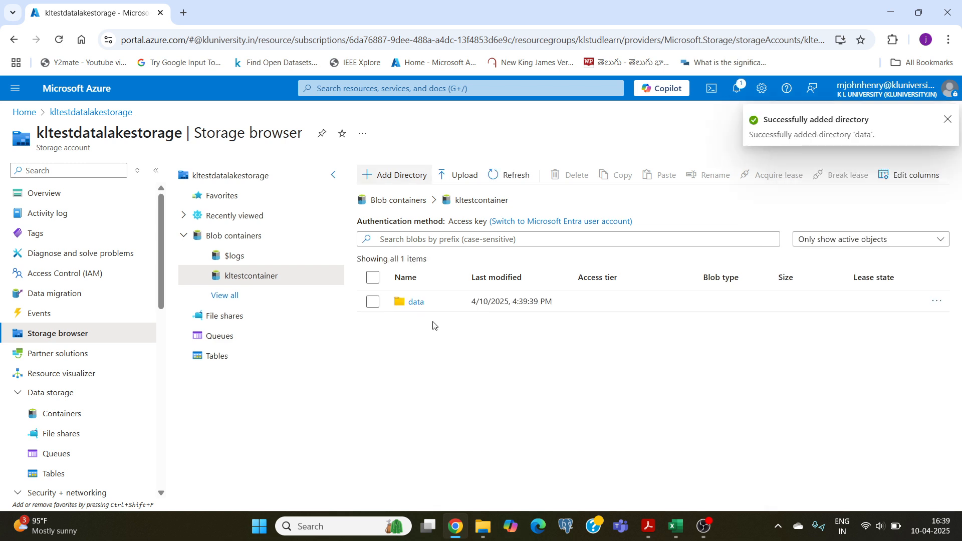
# Open the data directory in kltestcontainer and upload sample_data.csv from the Desktop folder into it.
pyautogui.click(416, 303)
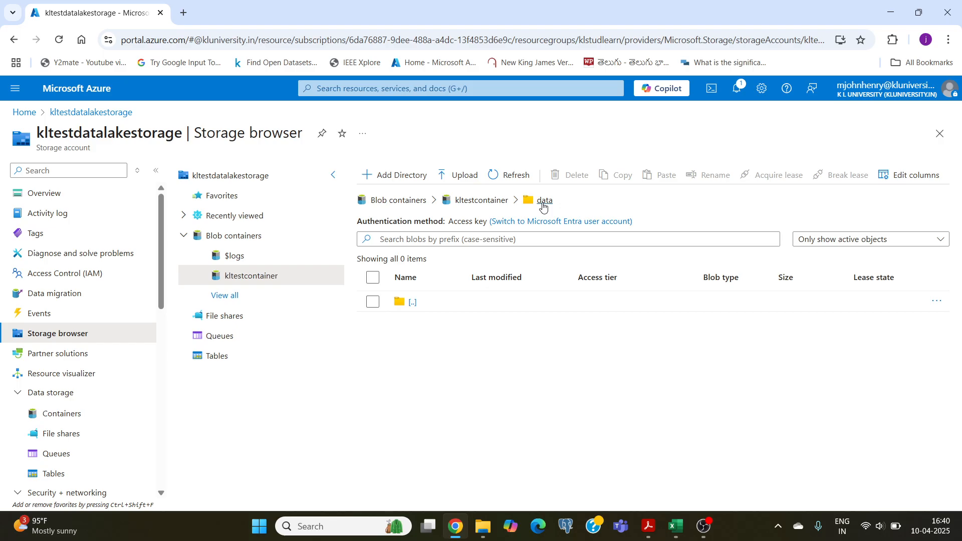
pyautogui.click(460, 177)
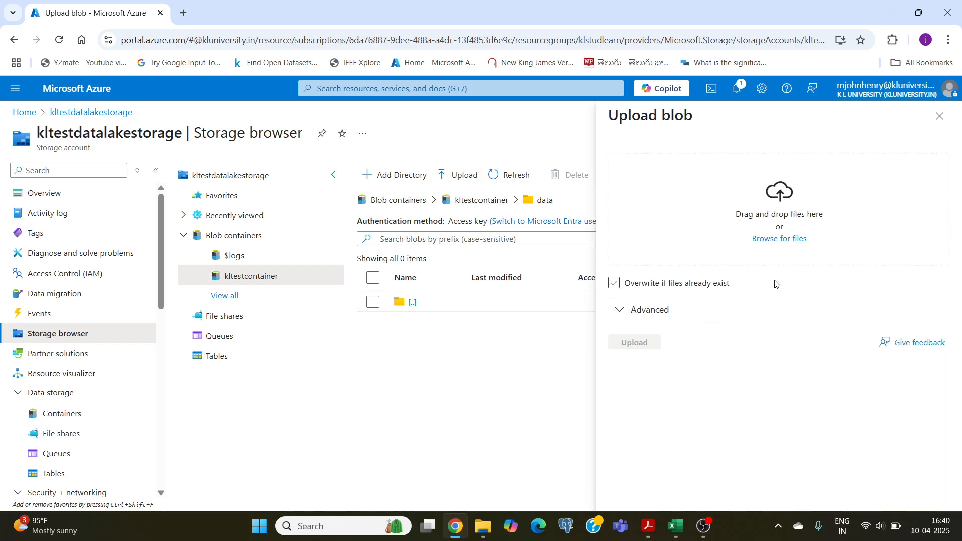
pyautogui.click(778, 242)
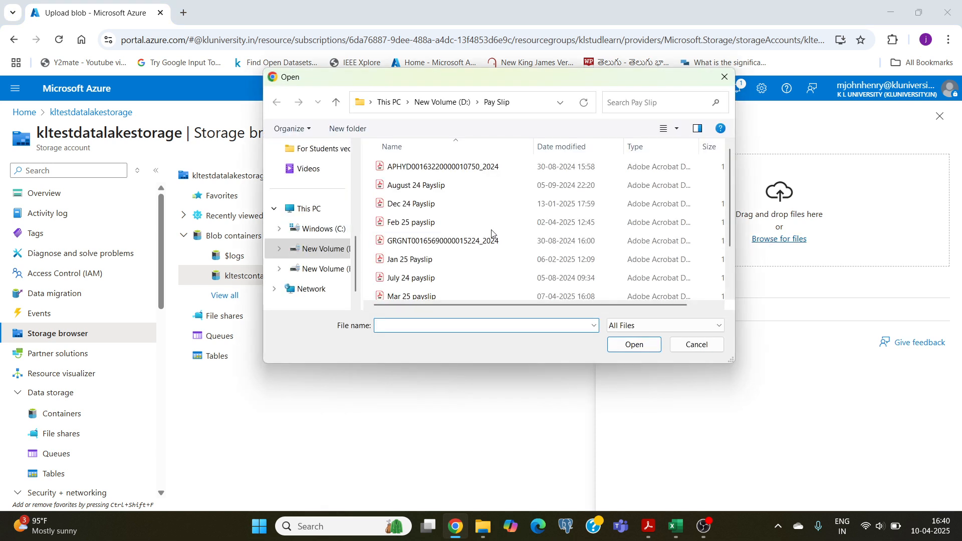
pyautogui.scroll(5, 314, 208)
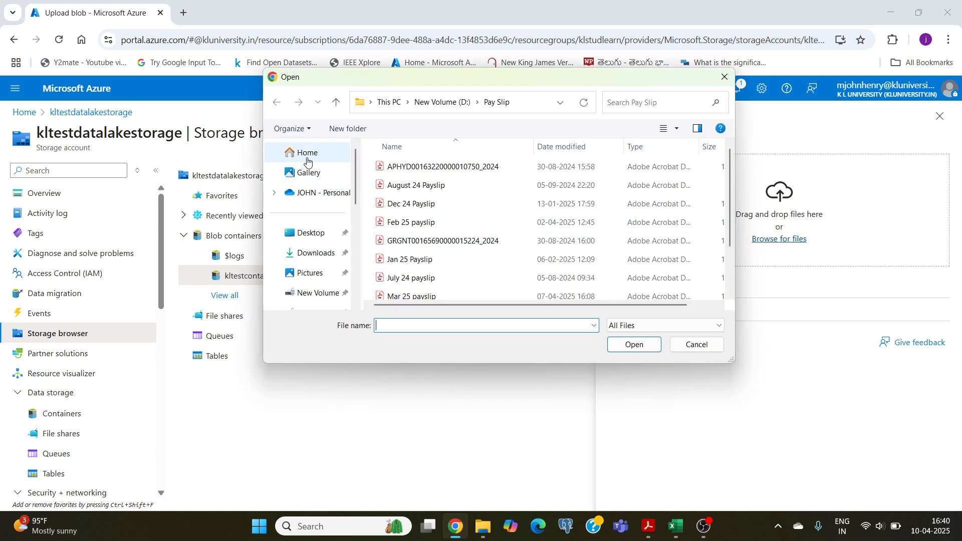
pyautogui.click(307, 159)
pyautogui.click(307, 233)
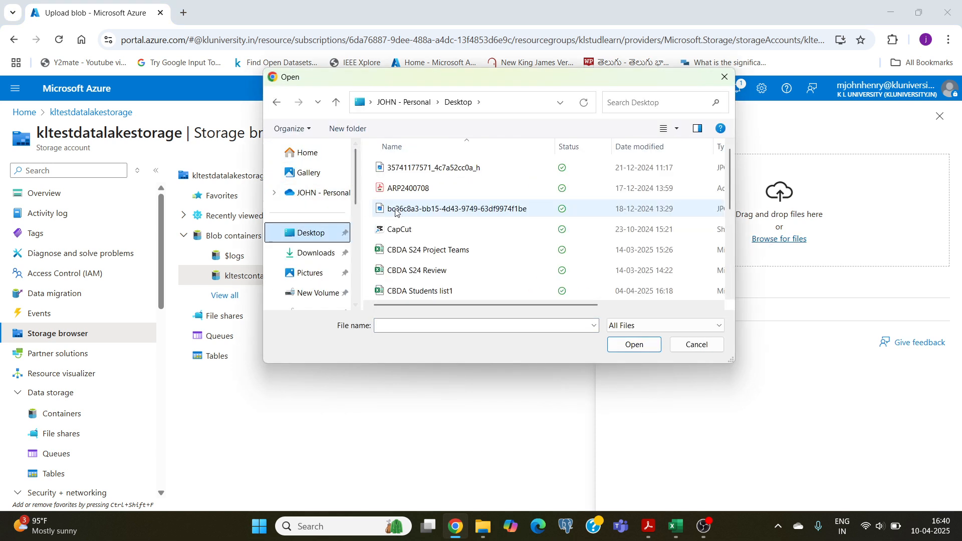
pyautogui.scroll(-2, 396, 216)
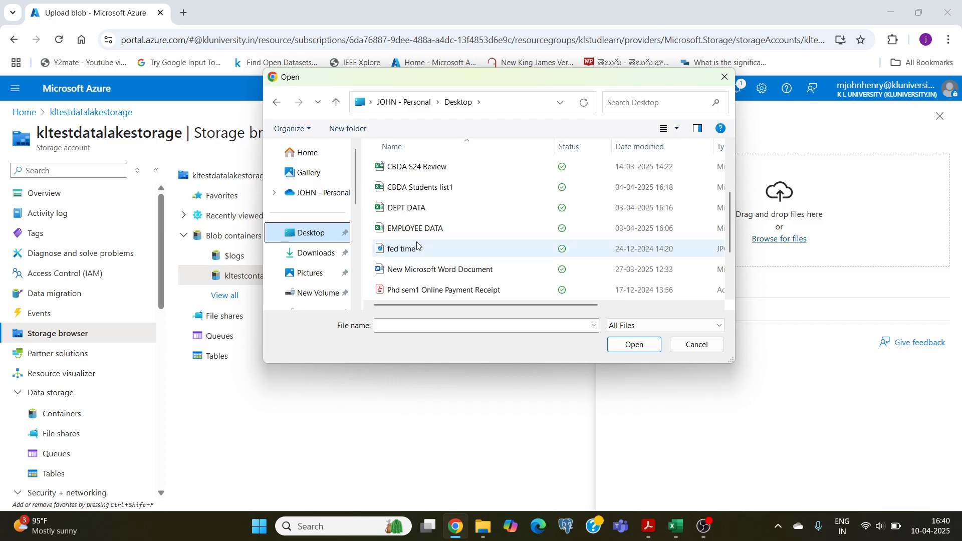
pyautogui.scroll(2, 401, 247)
pyautogui.scroll(-5, 407, 246)
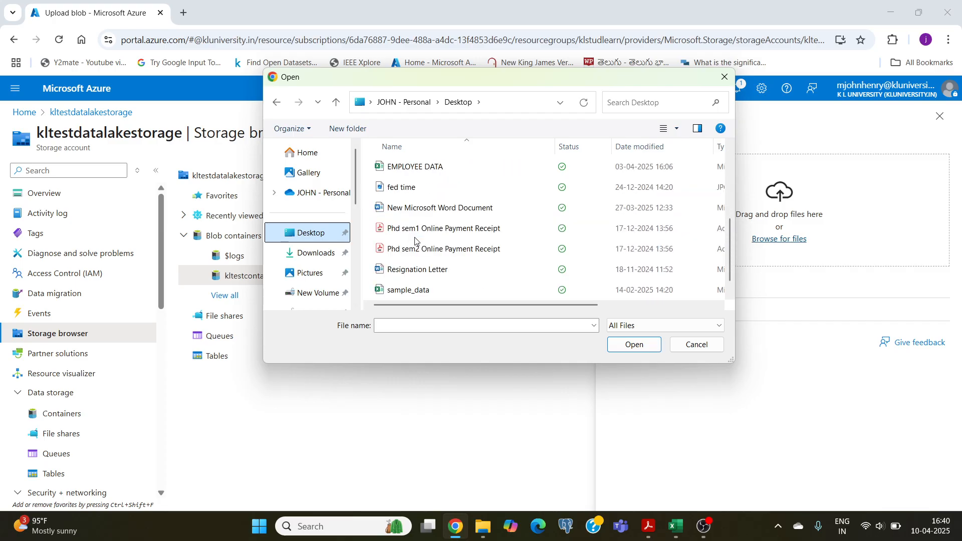
pyautogui.click(408, 290)
pyautogui.click(634, 345)
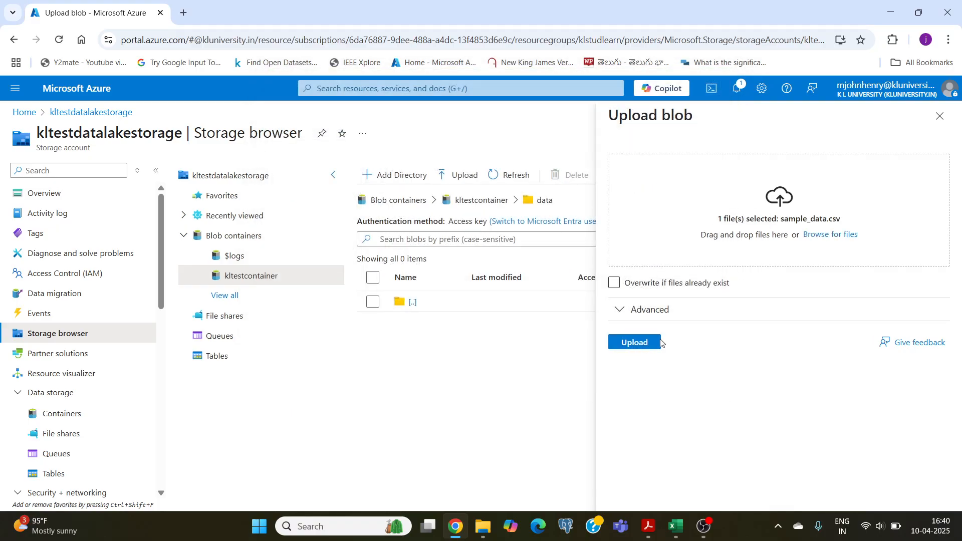
pyautogui.click(634, 341)
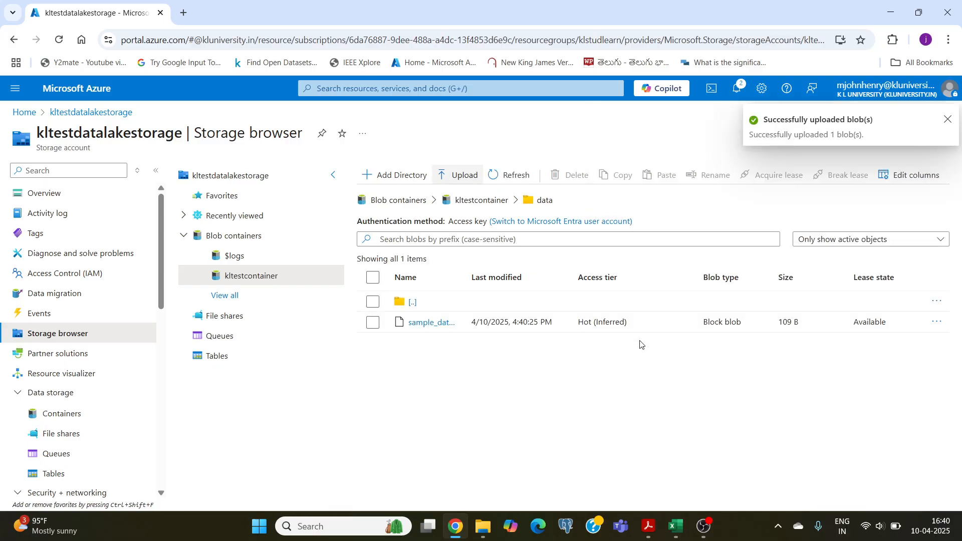
# View the contents of the uploaded sample_data.csv blob in the editor and close it.
pyautogui.click(936, 322)
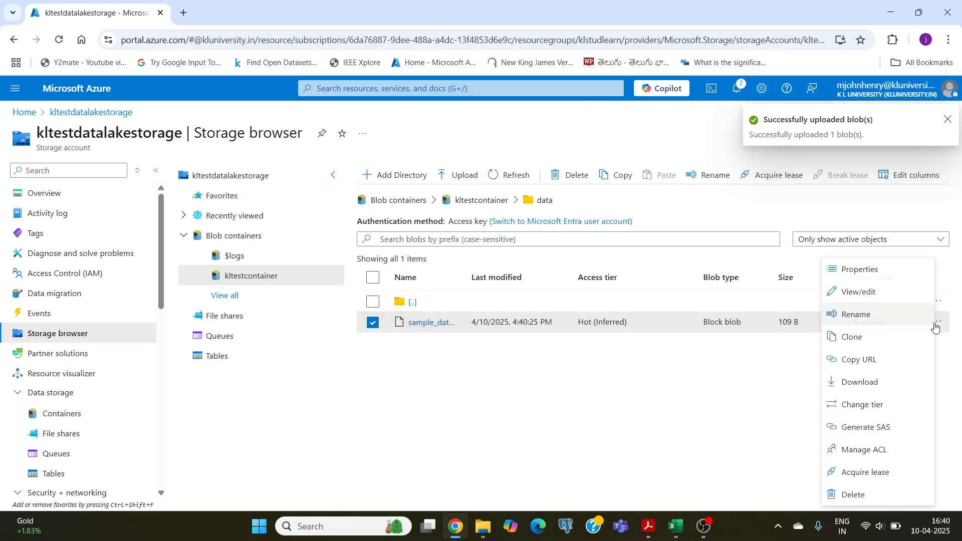
pyautogui.click(850, 292)
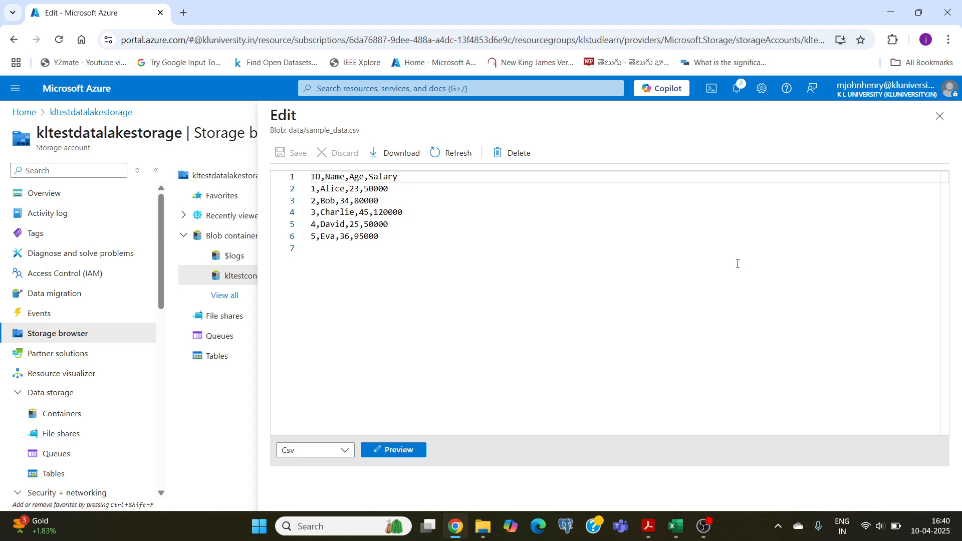
pyautogui.click(939, 117)
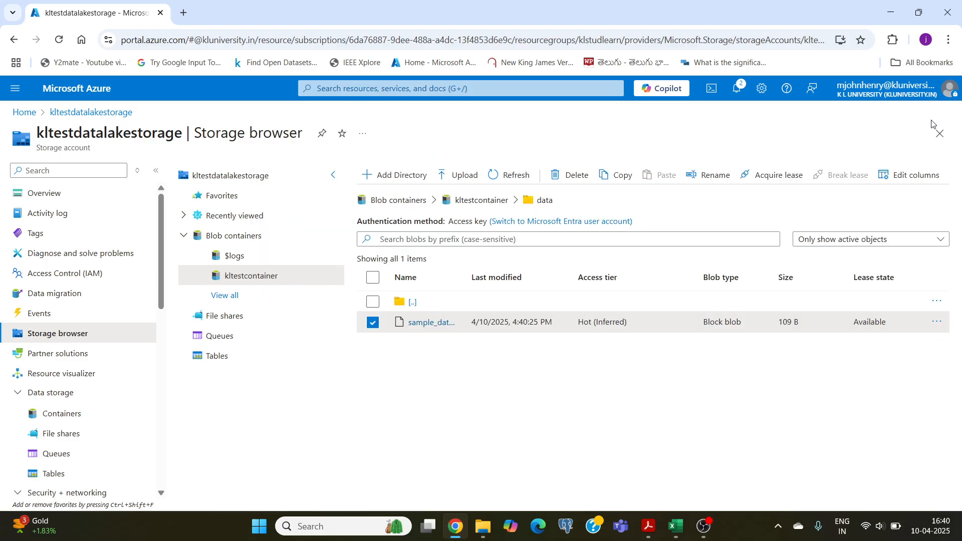
# Switch to the lab PDF in Acrobat, read task 2 on ACLs and connecting to Azure Synapse Analytics or Databricks, and return to Chrome.
pyautogui.click(646, 532)
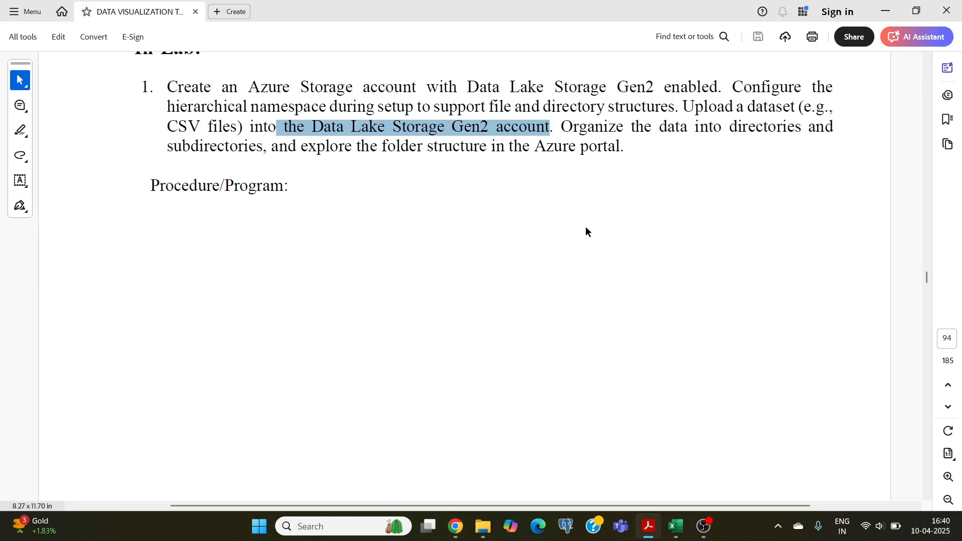
pyautogui.click(582, 206)
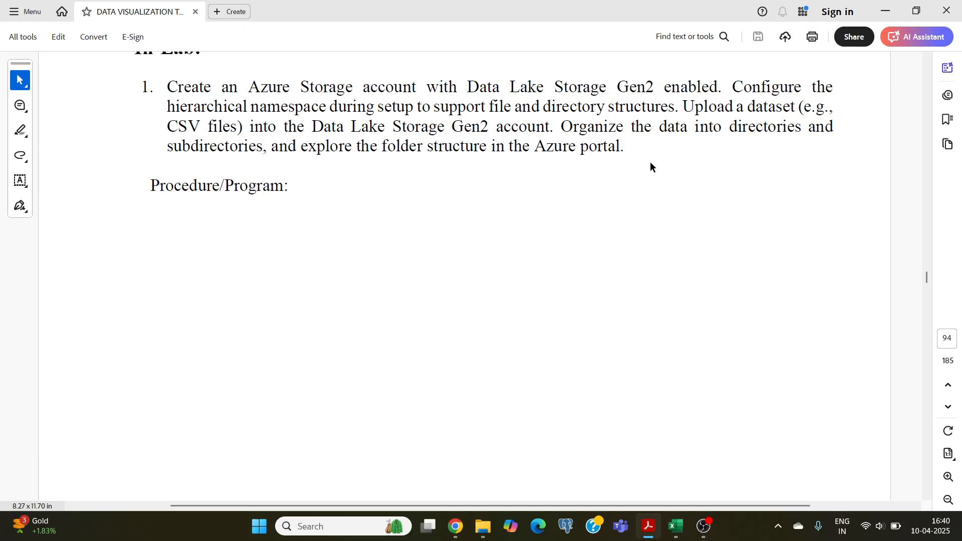
pyautogui.scroll(-15, 650, 162)
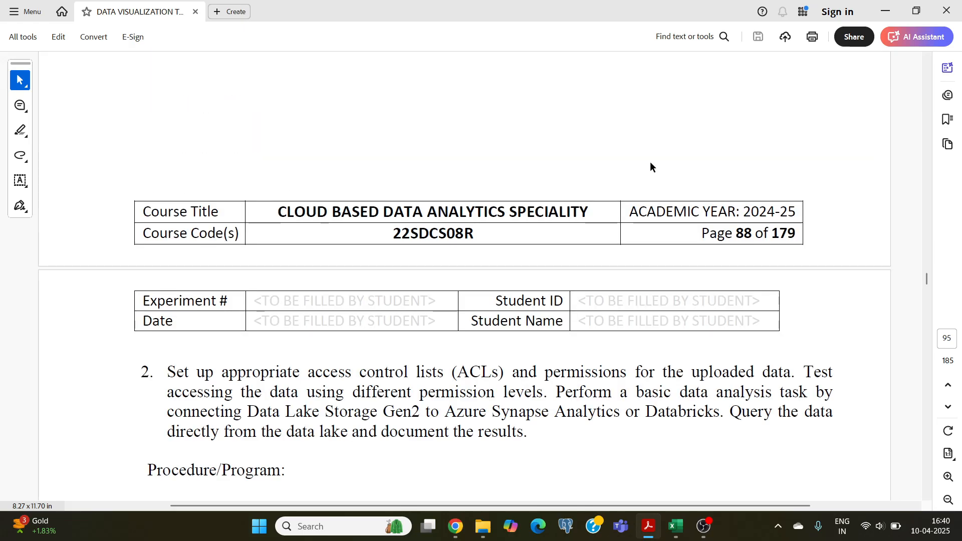
pyautogui.scroll(-9, 483, 118)
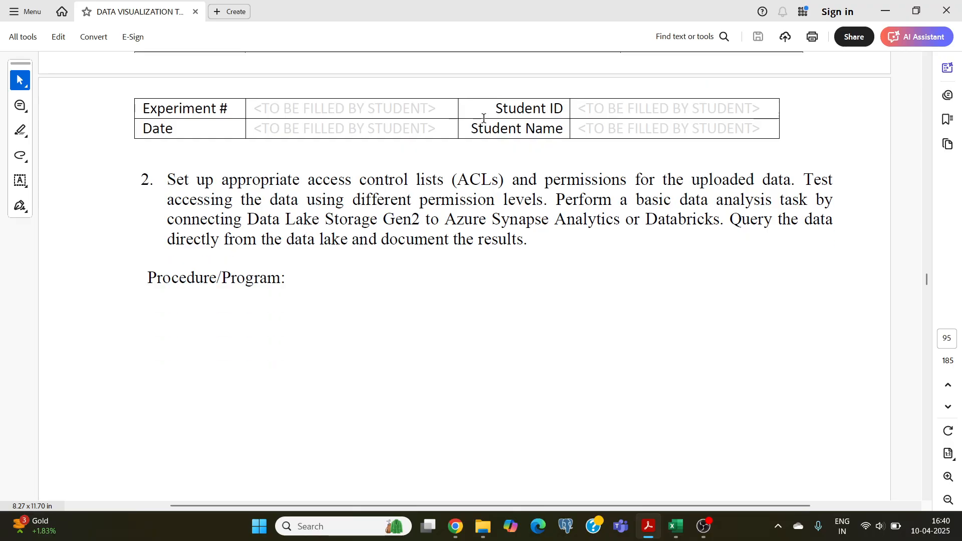
pyautogui.scroll(-1, 484, 118)
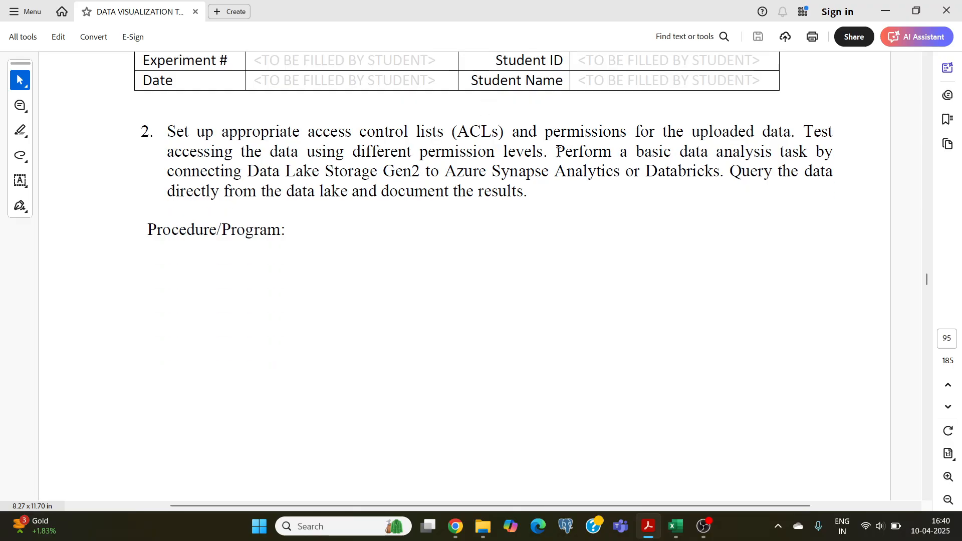
pyautogui.moveTo(557, 151); pyautogui.dragTo(773, 153)
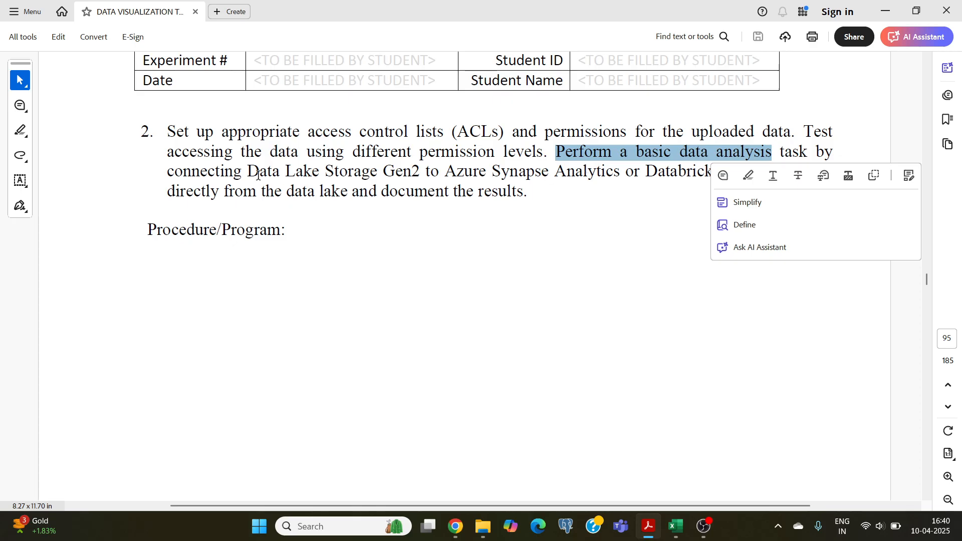
pyautogui.moveTo(248, 173); pyautogui.dragTo(621, 174)
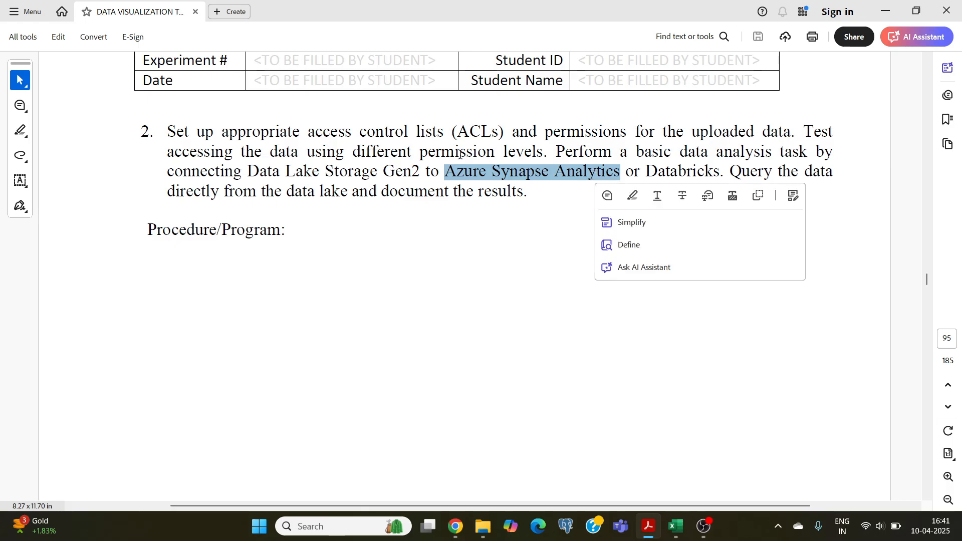
pyautogui.click(294, 159)
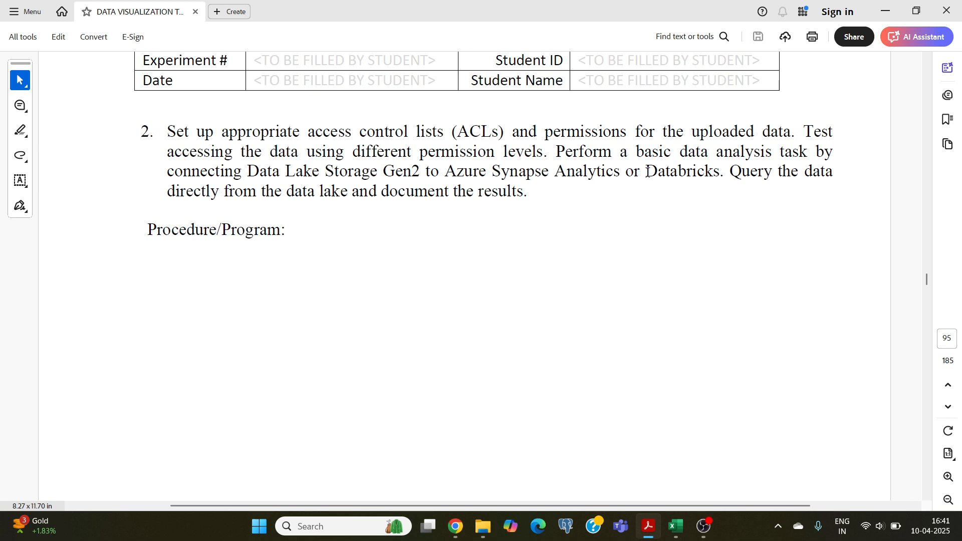
pyautogui.moveTo(245, 171); pyautogui.dragTo(423, 172)
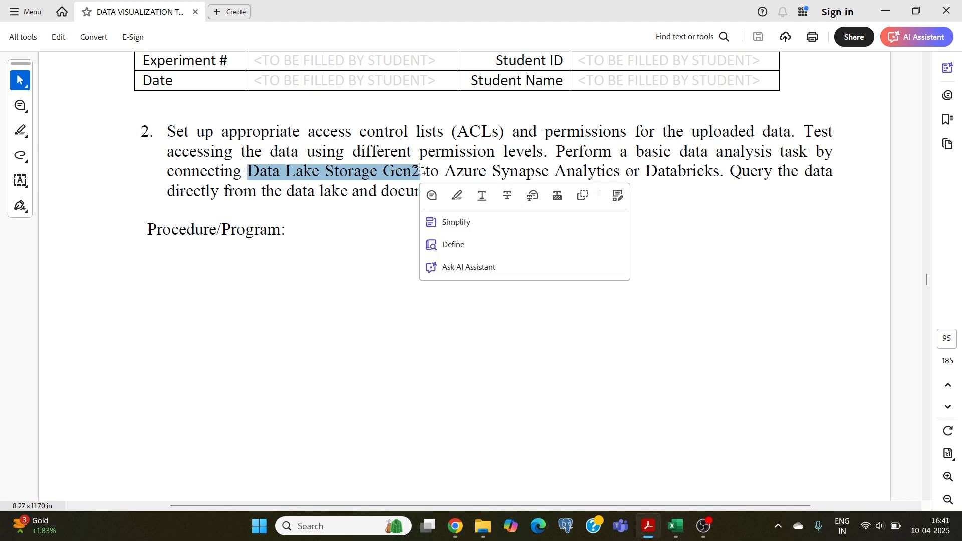
pyautogui.click(500, 174)
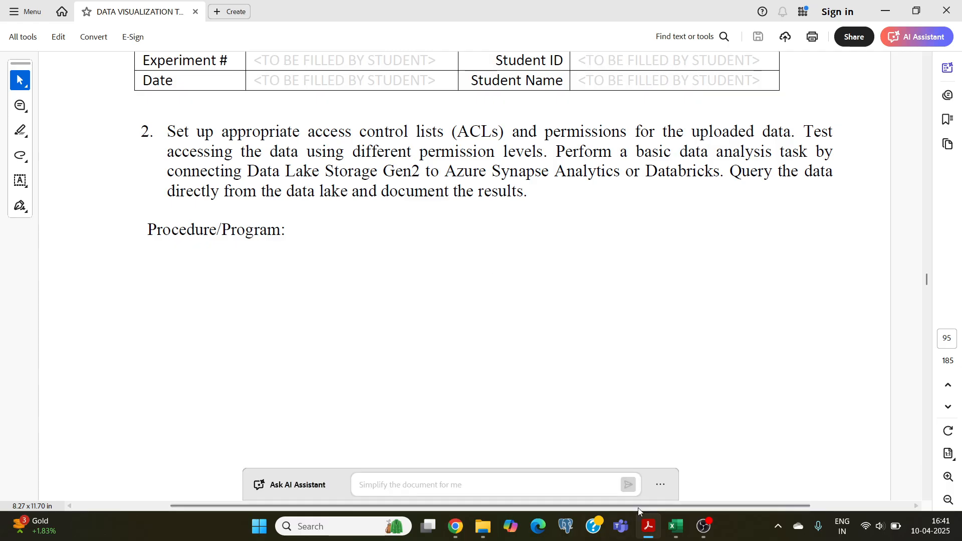
pyautogui.click(454, 527)
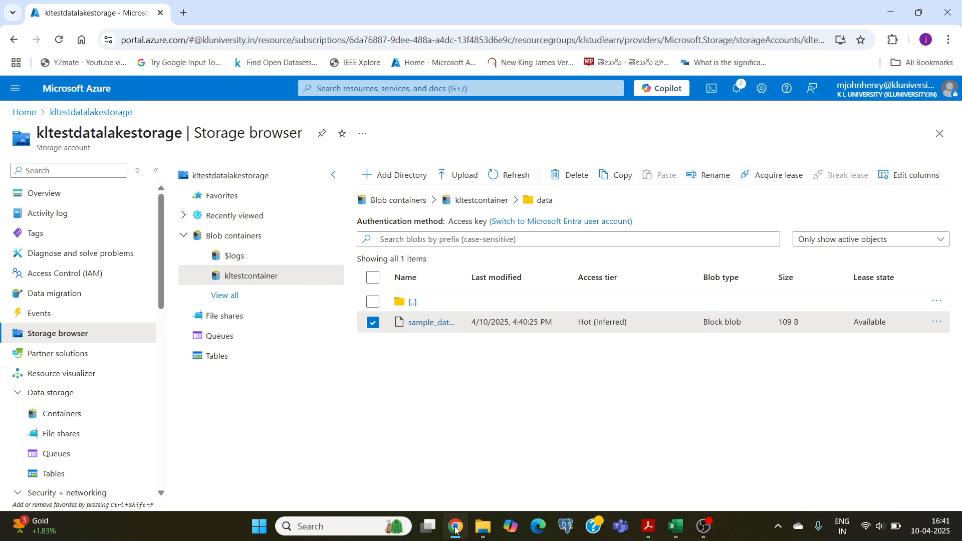
pyautogui.click(704, 526)
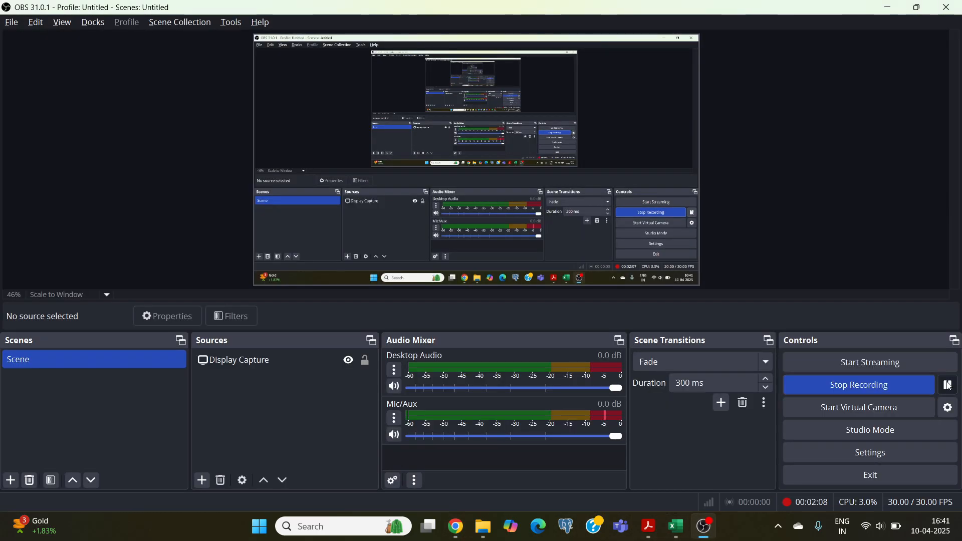
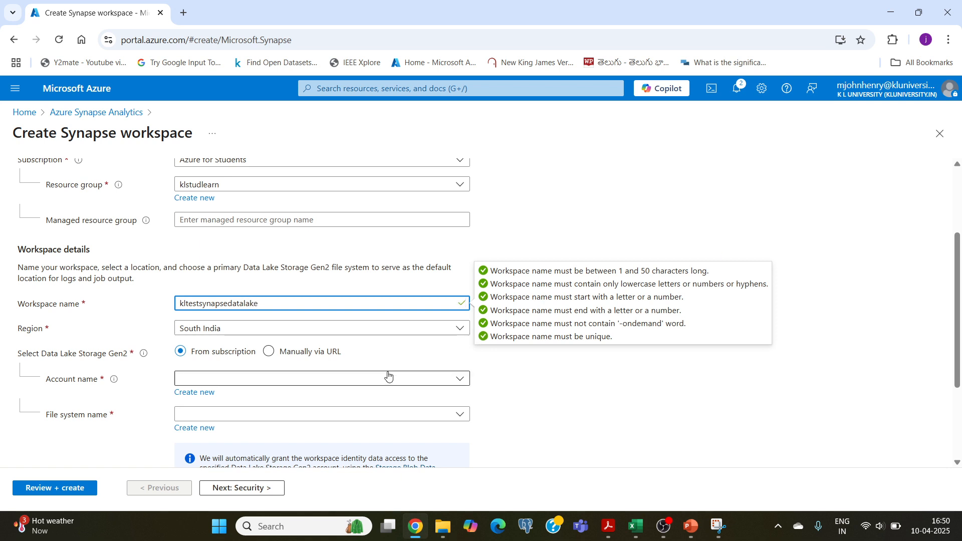
# Set the region of the new Synapse workspace to Central India.
pyautogui.click(305, 331)
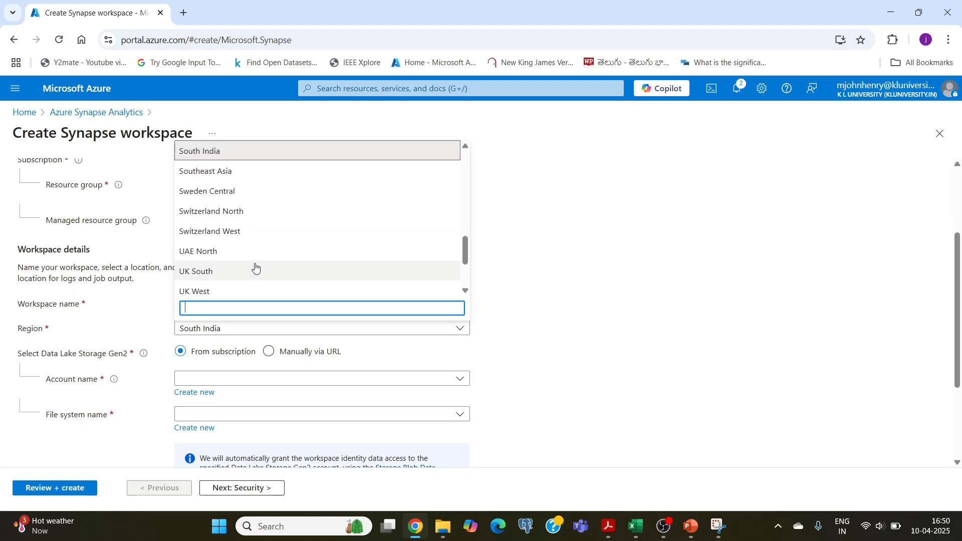
pyautogui.scroll(6, 255, 268)
pyautogui.scroll(3, 255, 268)
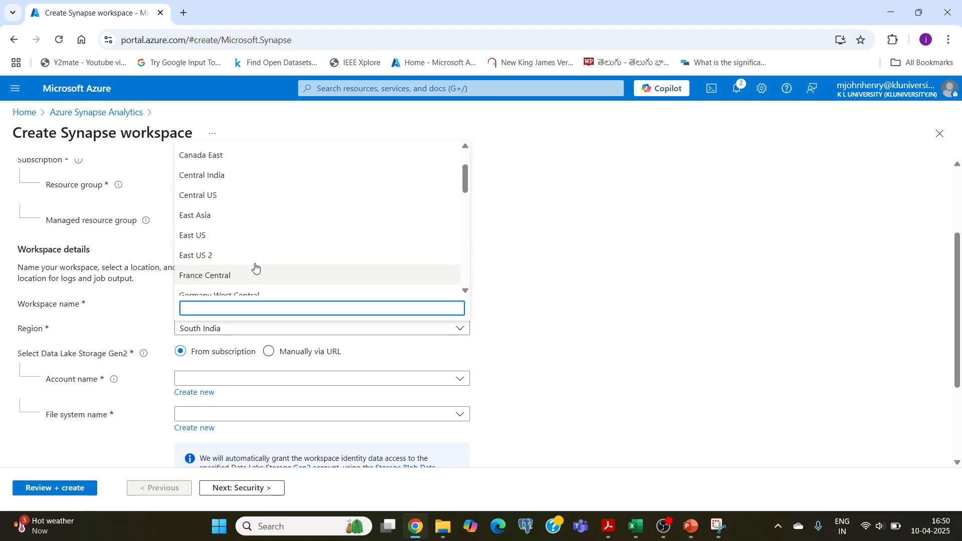
pyautogui.click(205, 233)
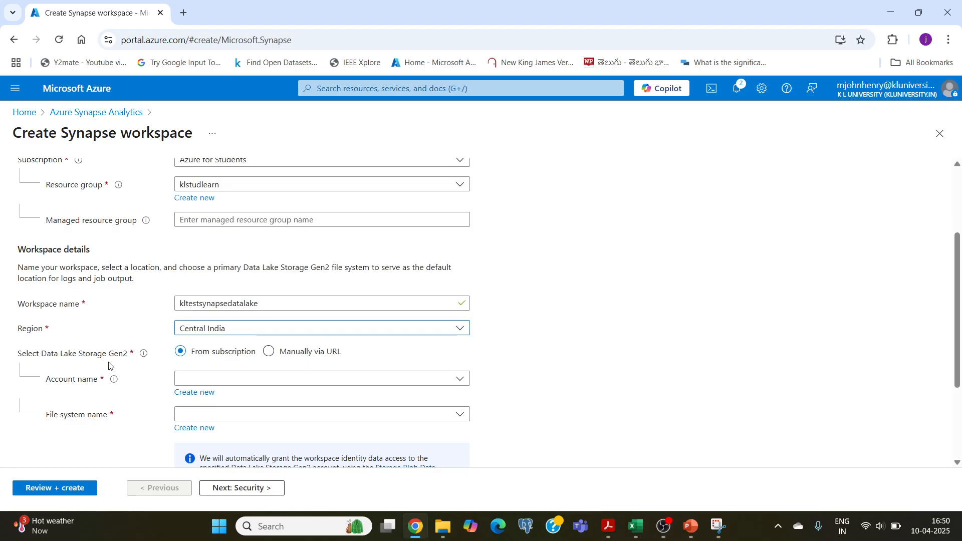
# Choose kltestdatalakestorage as the workspace's Data Lake Storage Gen2 account and kltestcontainer as its file system.
pyautogui.scroll(-3, 109, 366)
pyautogui.scroll(-1, 107, 365)
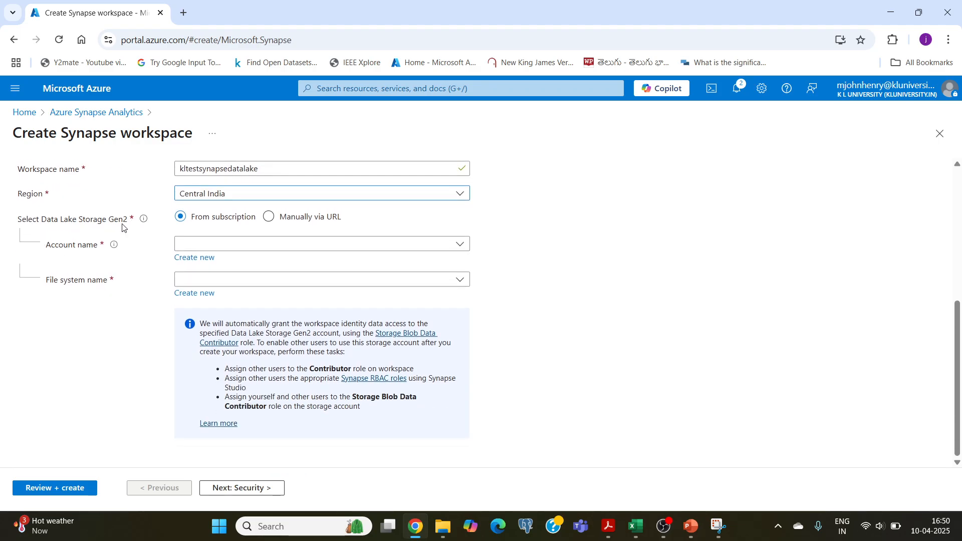
pyautogui.click(291, 247)
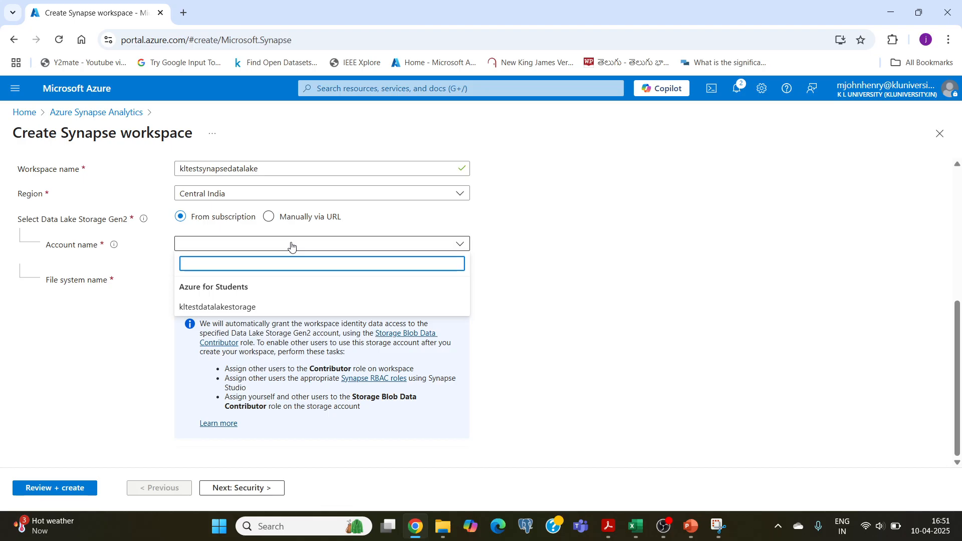
pyautogui.click(199, 313)
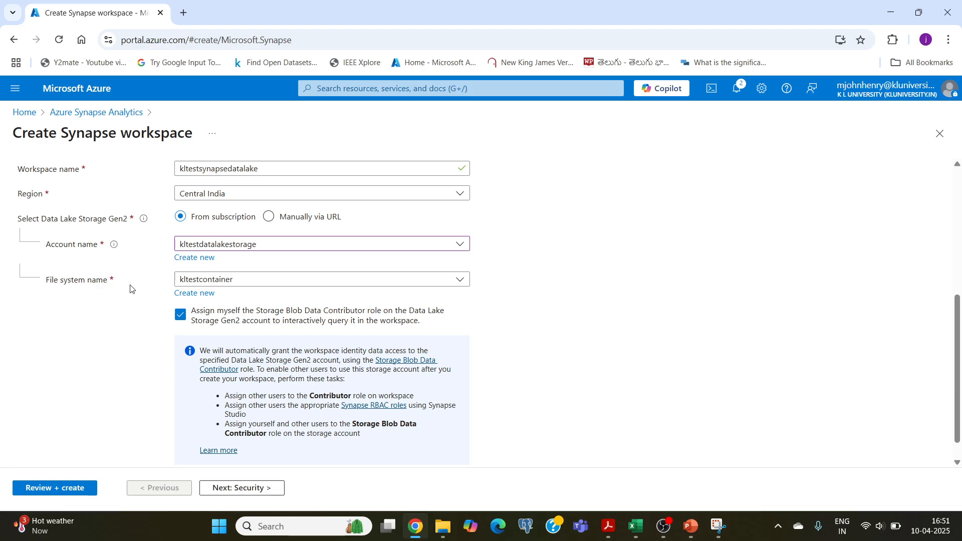
pyautogui.click(308, 280)
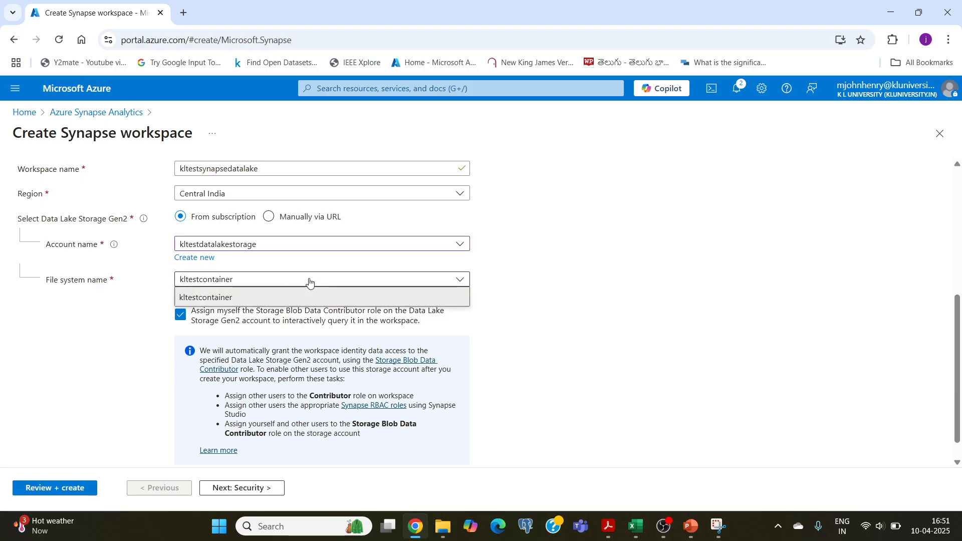
pyautogui.click(227, 299)
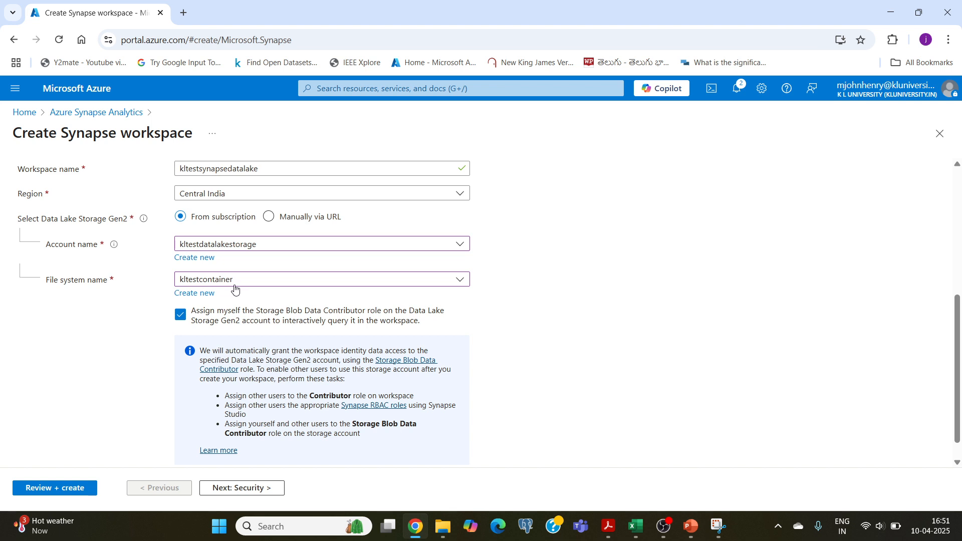
pyautogui.click(425, 280)
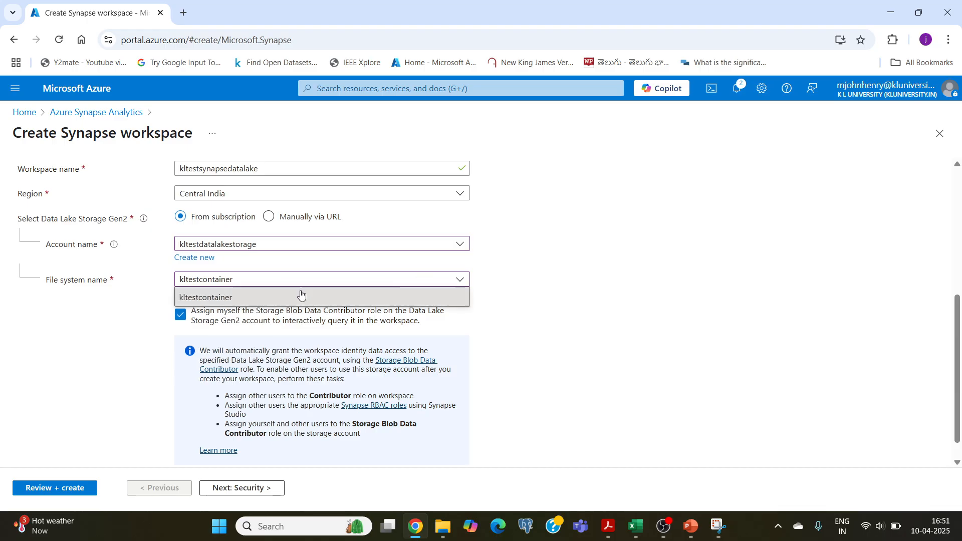
pyautogui.click(209, 298)
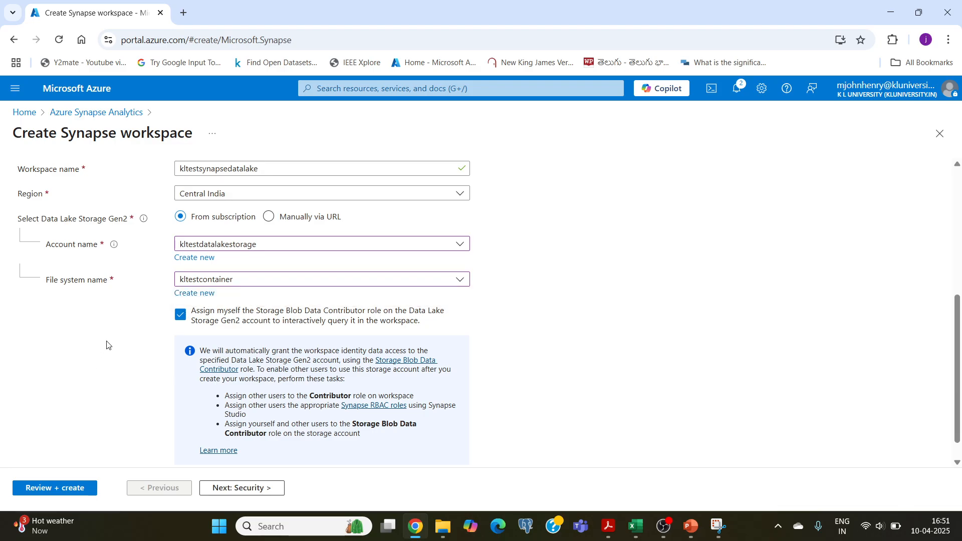
# Check the security settings of the new Synapse workspace, then validate the configuration and create the workspace.
pyautogui.scroll(6, 106, 345)
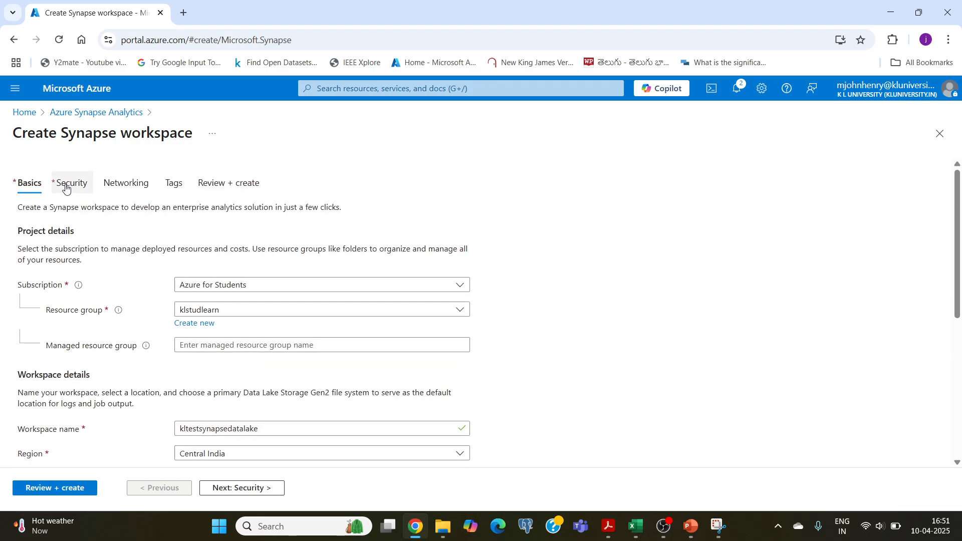
pyautogui.click(66, 188)
pyautogui.scroll(-3, 83, 302)
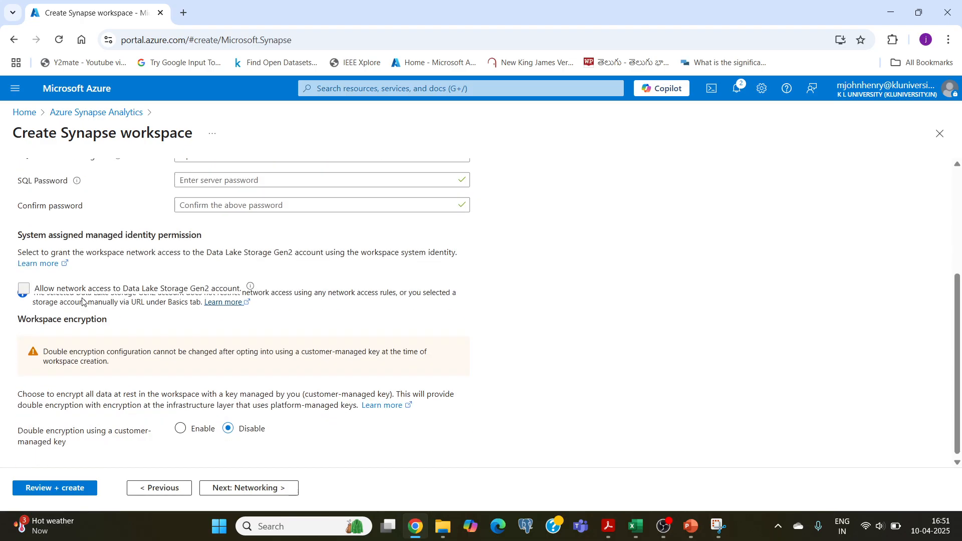
pyautogui.scroll(3, 133, 226)
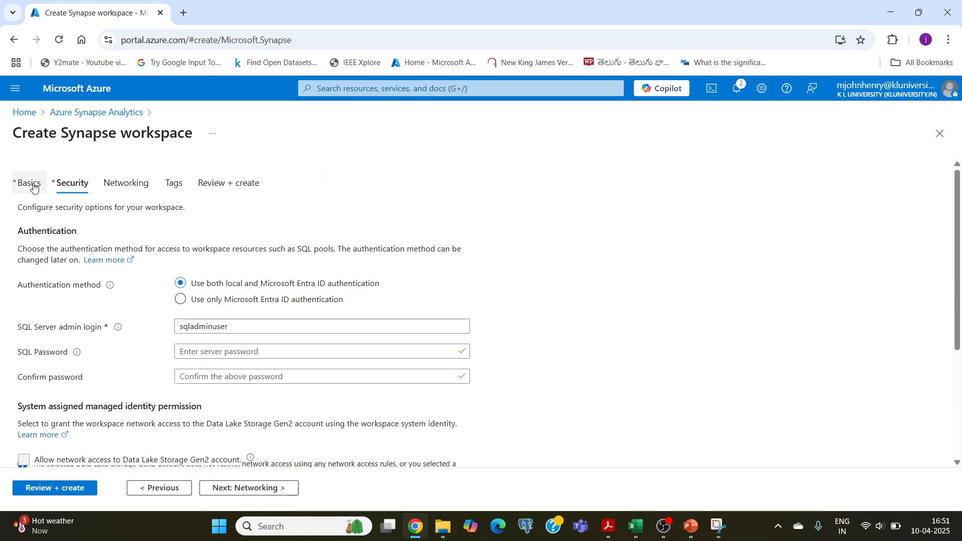
pyautogui.click(33, 188)
pyautogui.scroll(-5, 133, 307)
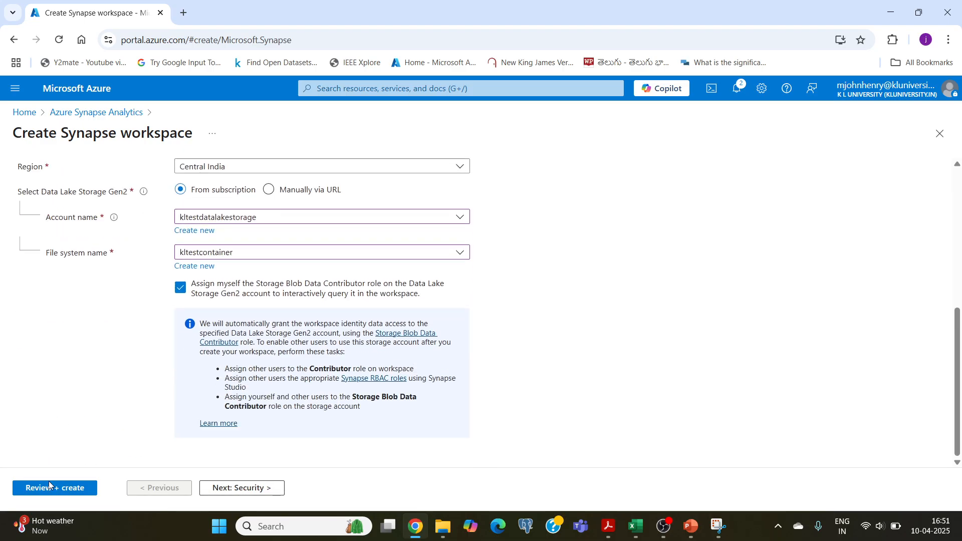
pyautogui.click(69, 491)
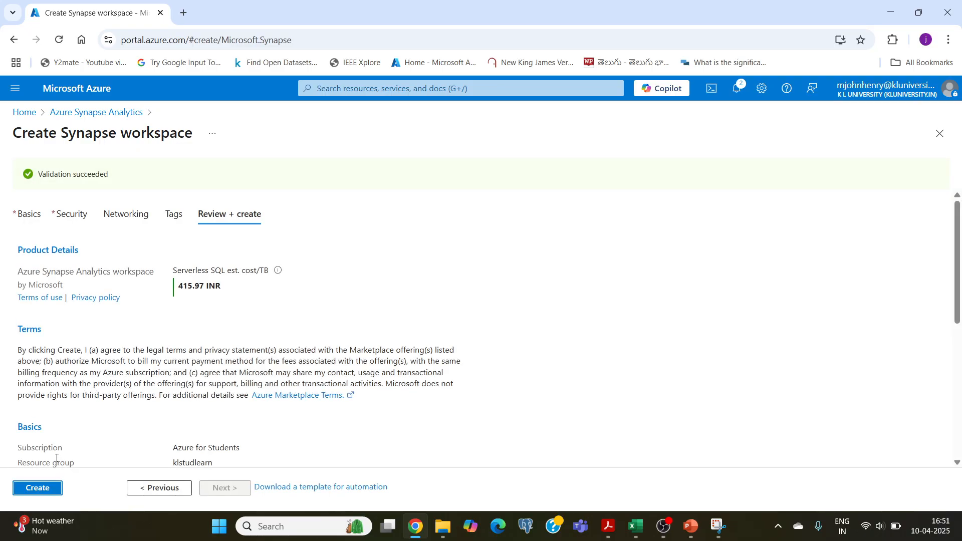
pyautogui.click(41, 490)
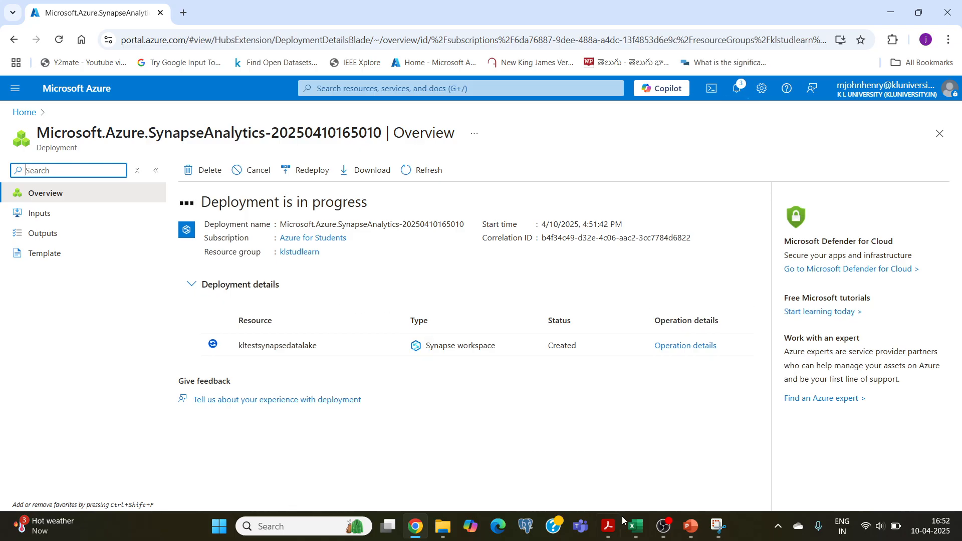
# Go to the klstudlearn resource group after deployment, open the kltestsynapsedatalake workspace and launch Synapse Studio from it.
pyautogui.click(664, 526)
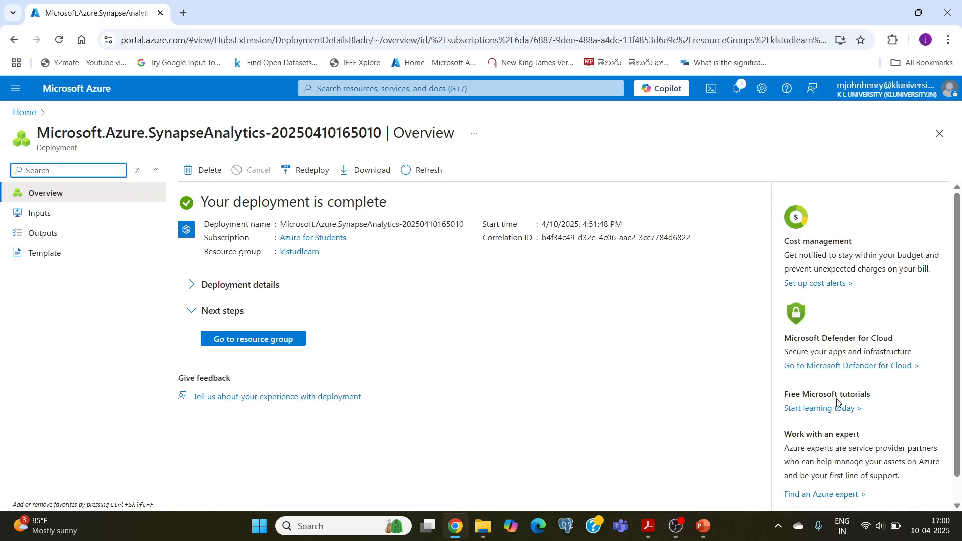
pyautogui.click(252, 340)
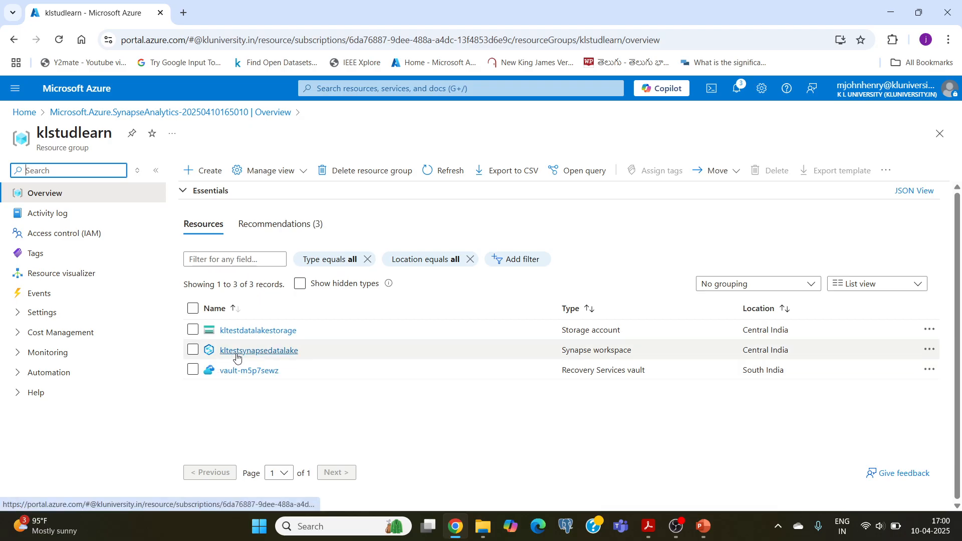
pyautogui.click(287, 352)
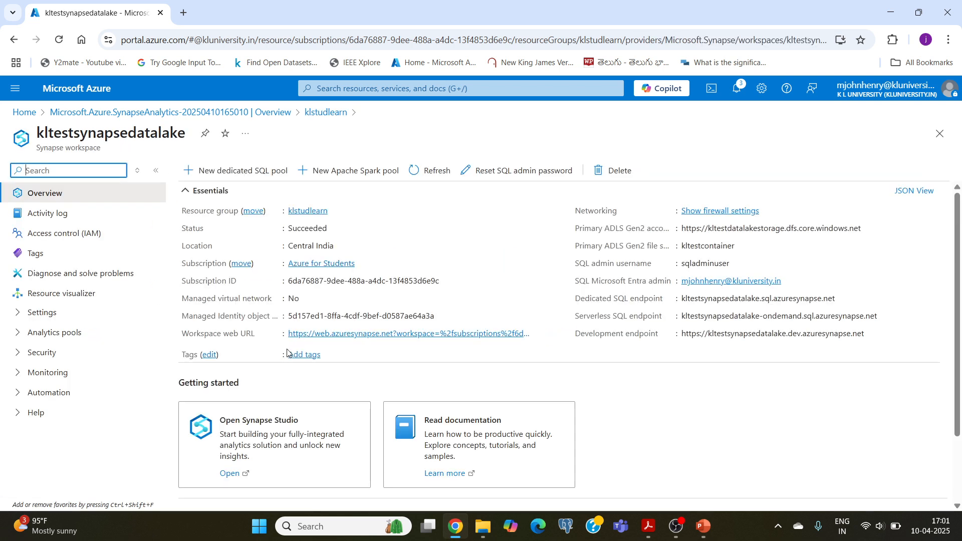
pyautogui.scroll(-1, 221, 416)
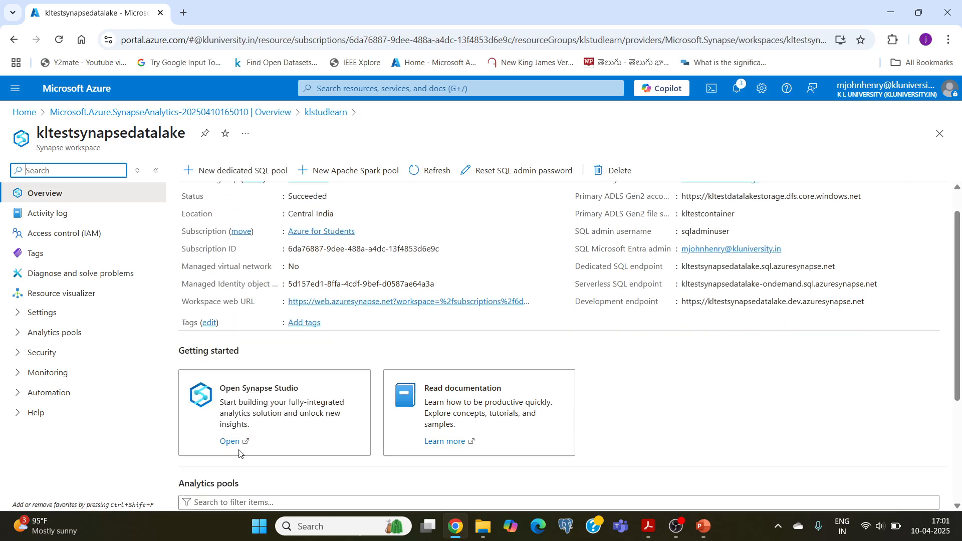
pyautogui.click(229, 412)
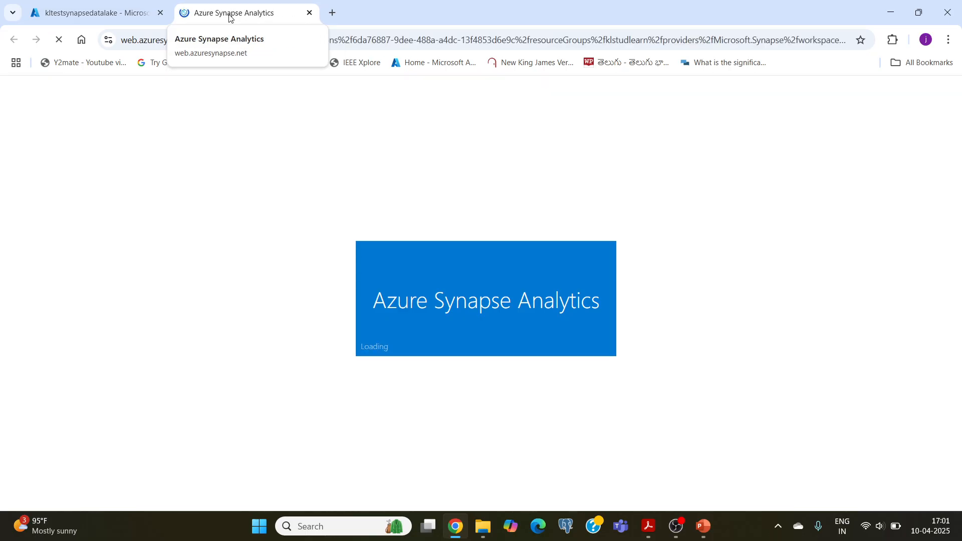
# Switch to PowerPoint, examine slide 11's diagram linking the sample table and Azure Data Lake to Azure Synapse Analytics, and return to Chrome.
pyautogui.click(704, 526)
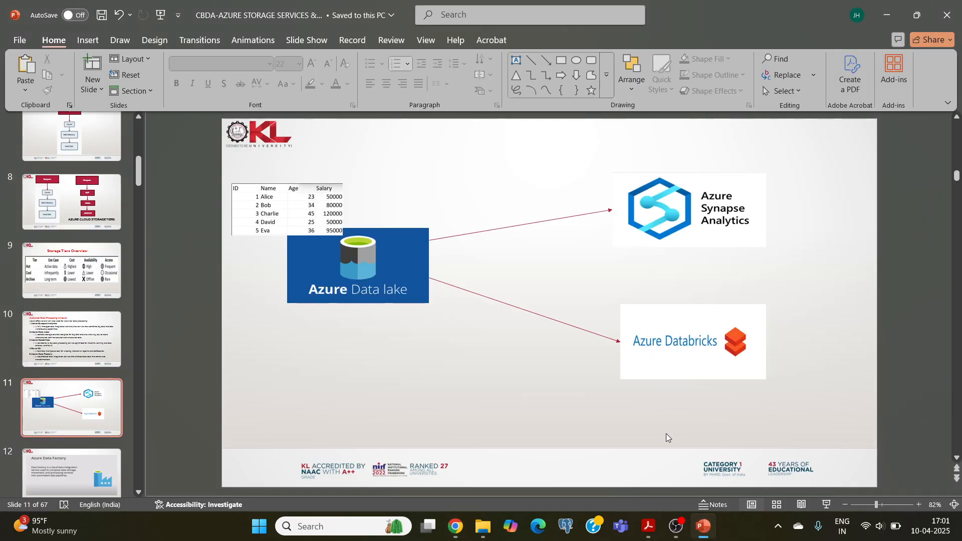
pyautogui.click(696, 212)
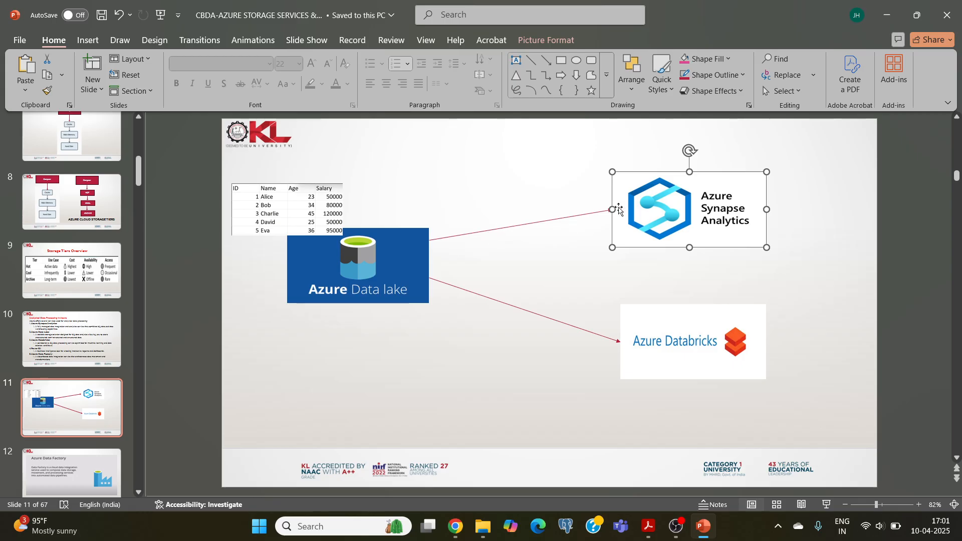
pyautogui.click(393, 272)
pyautogui.click(663, 229)
pyautogui.click(335, 232)
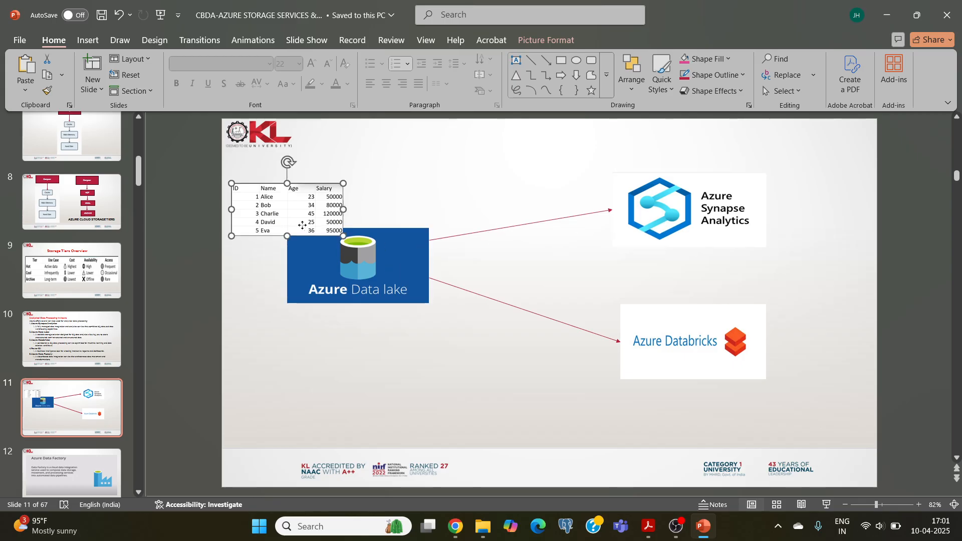
pyautogui.click(339, 277)
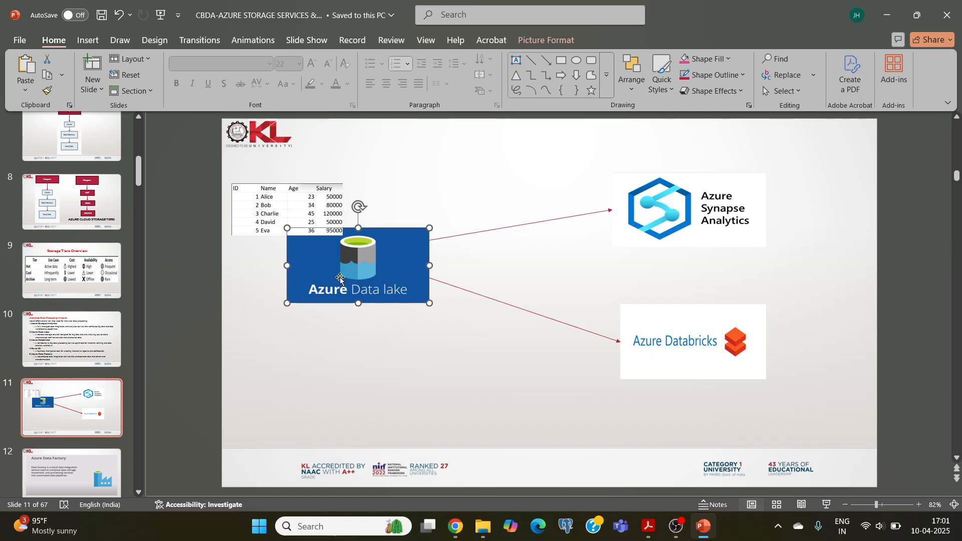
pyautogui.click(538, 224)
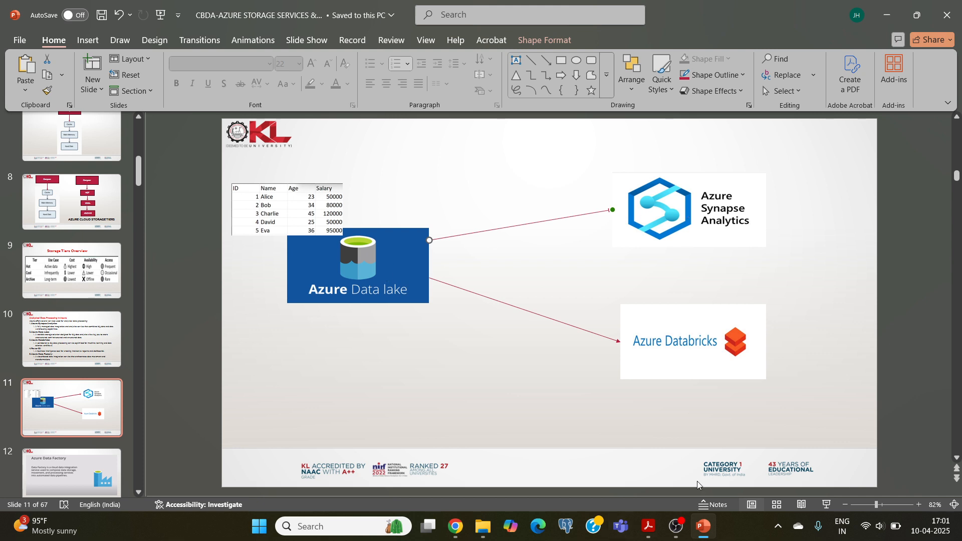
pyautogui.click(455, 526)
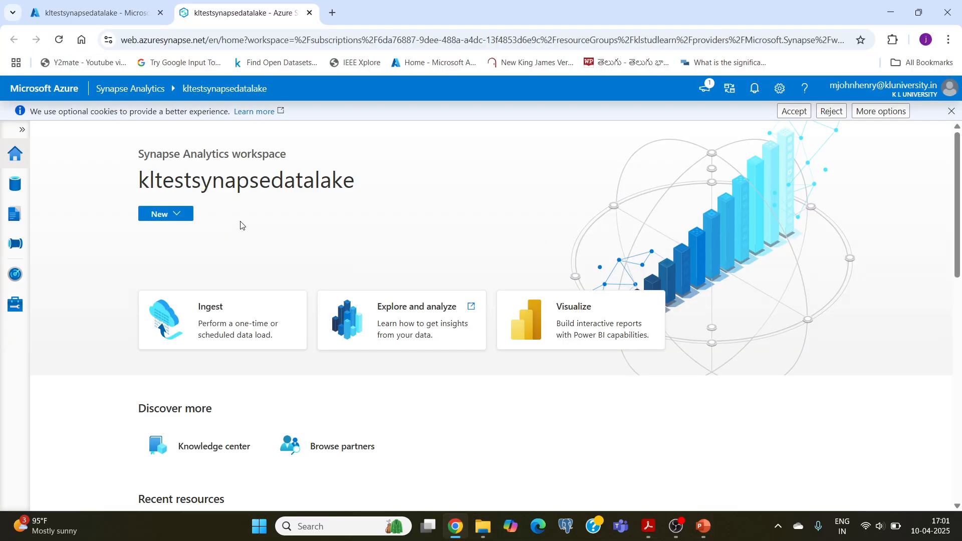
# Start a new linked service in the Synapse workspace, searching for data and choosing the Azure Data Lake Storage Gen2 type.
pyautogui.click(16, 304)
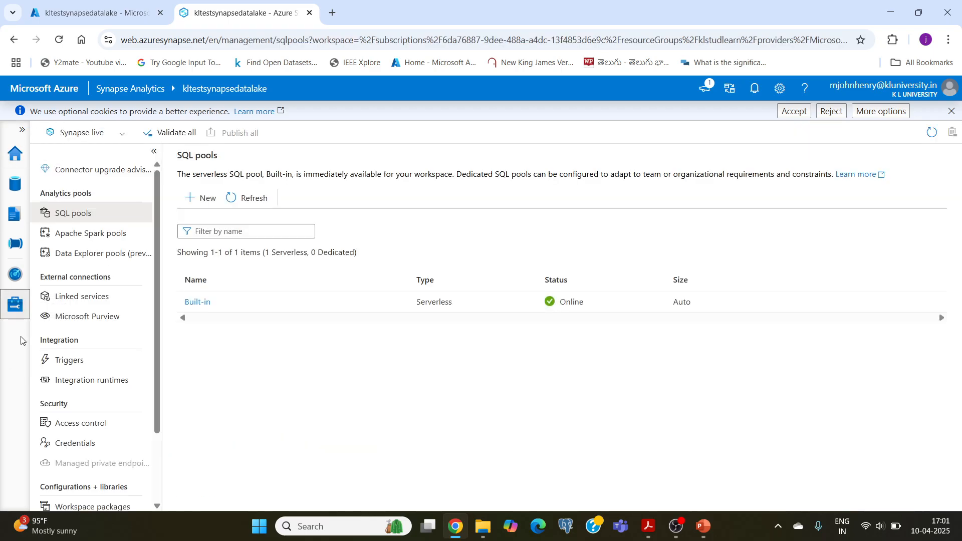
pyautogui.click(87, 303)
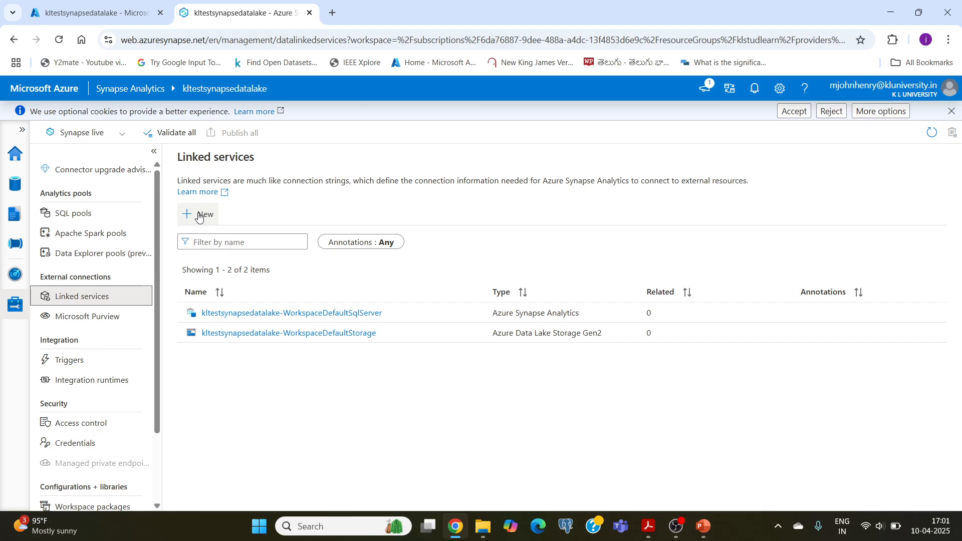
pyautogui.click(199, 216)
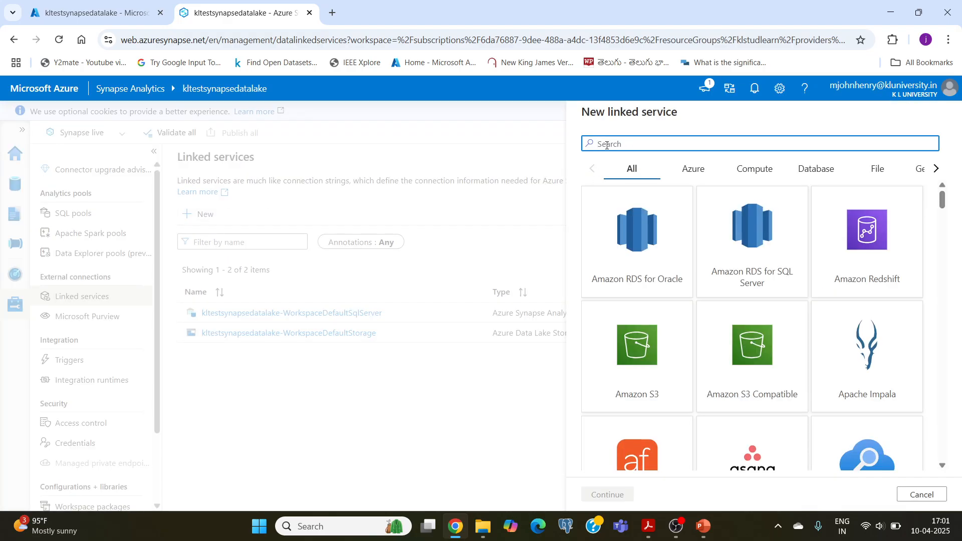
pyautogui.write('data')
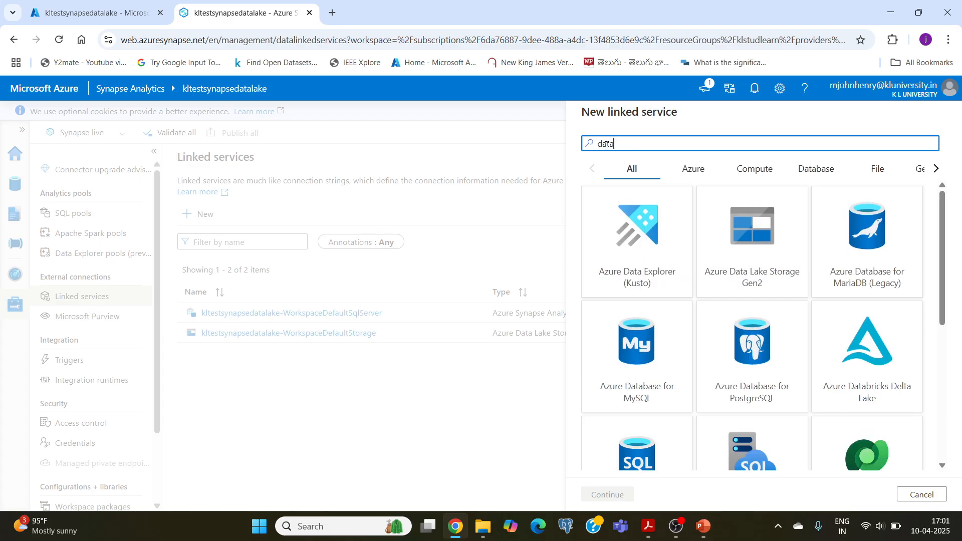
pyautogui.click(748, 258)
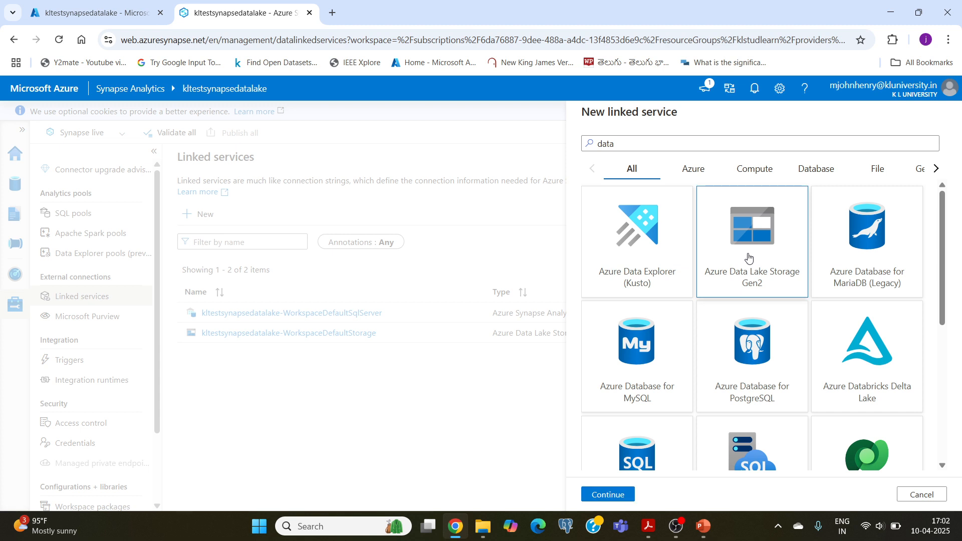
pyautogui.click(605, 496)
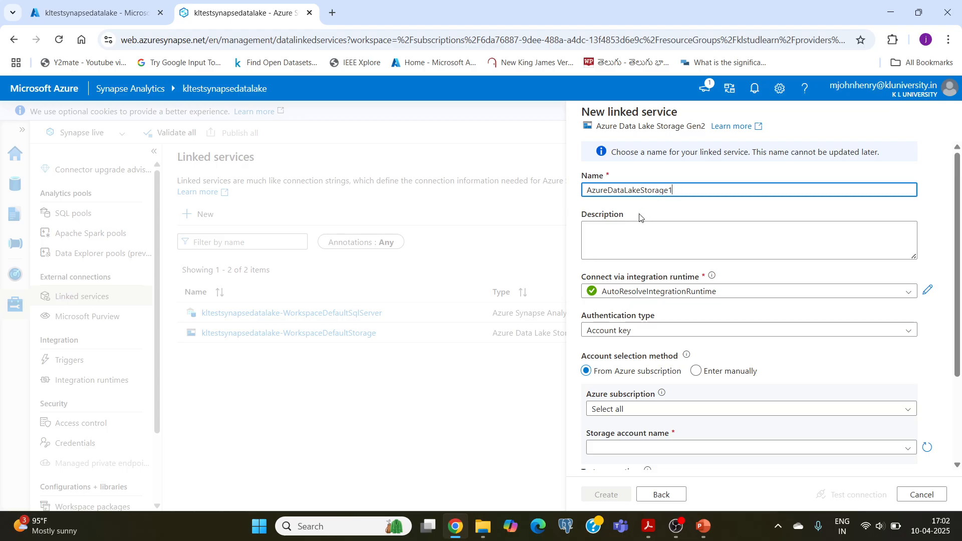
# Set the linked service's authentication type to System-assigned managed identity.
pyautogui.scroll(-2, 623, 273)
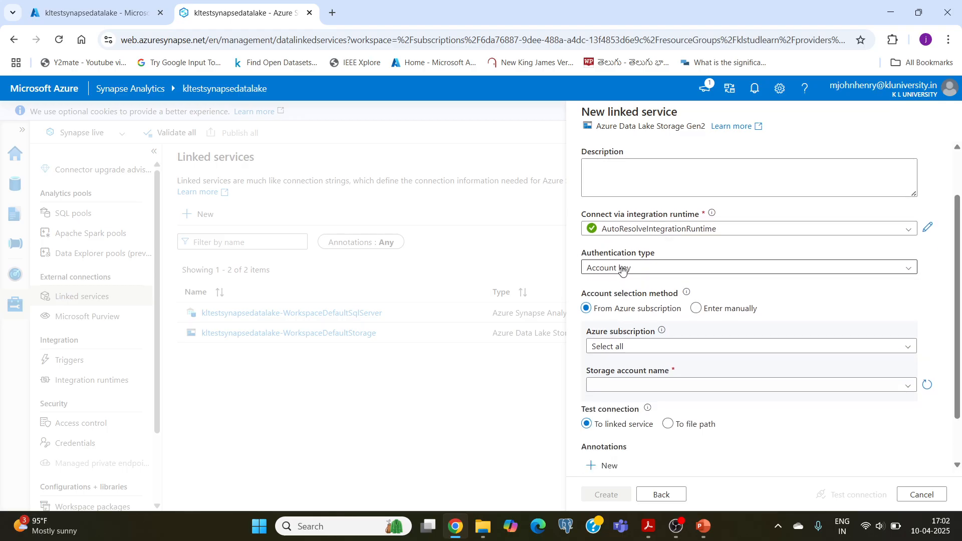
pyautogui.click(622, 269)
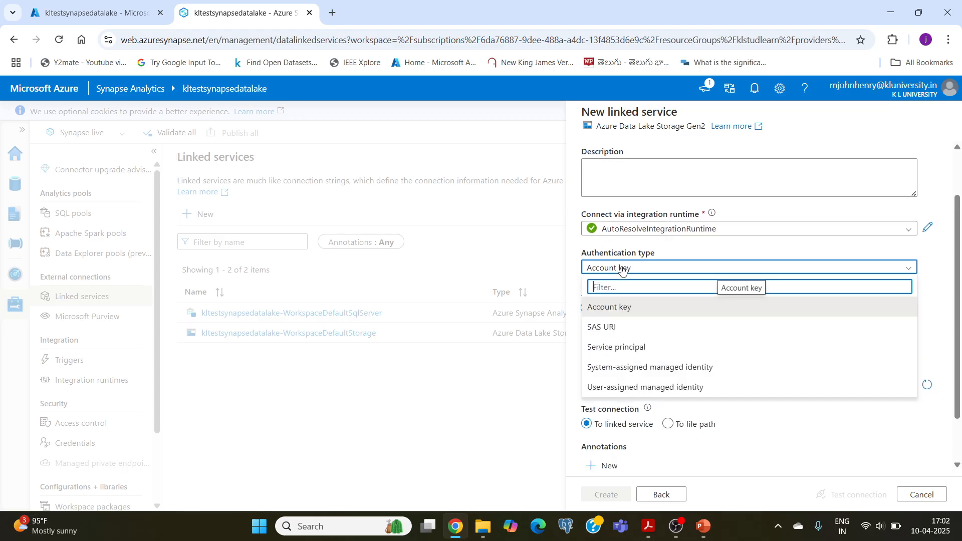
pyautogui.click(624, 369)
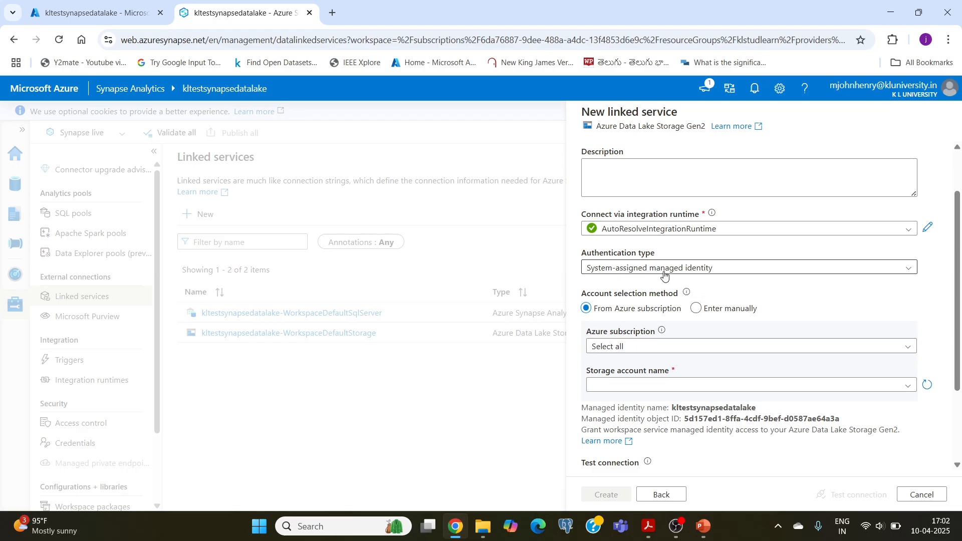
pyautogui.scroll(-2, 698, 275)
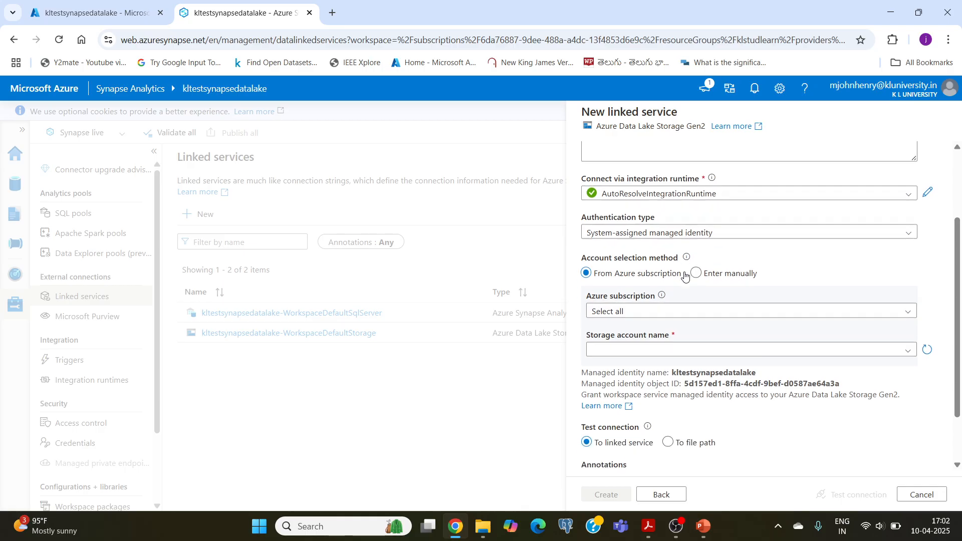
# Select the Azure for Students subscription and the kltestdatalakestorage account, then test the connection and create the linked service.
pyautogui.click(637, 235)
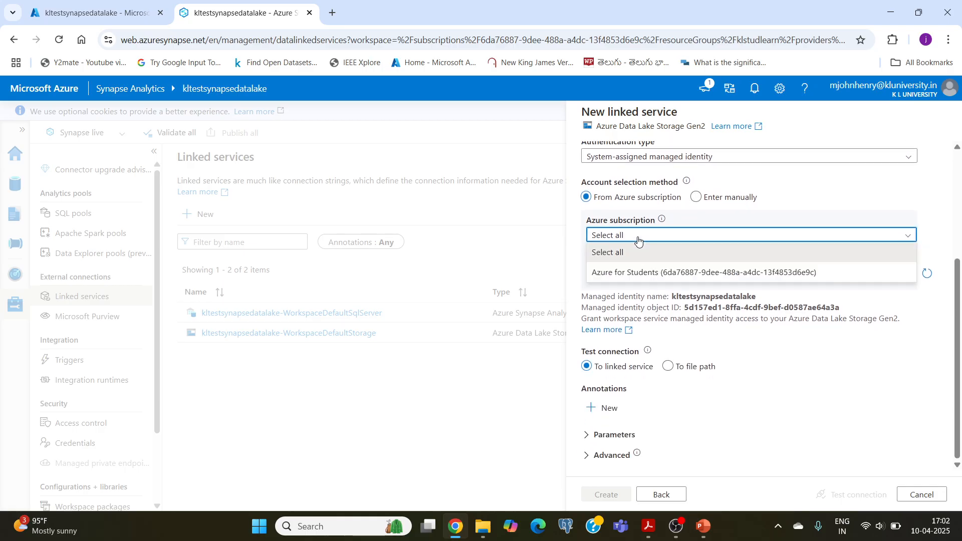
pyautogui.click(639, 273)
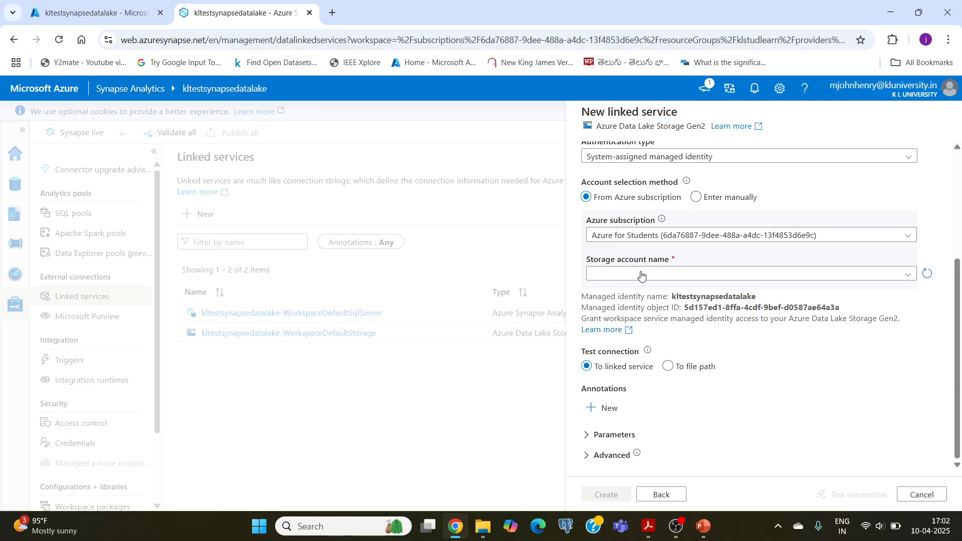
pyautogui.click(643, 279)
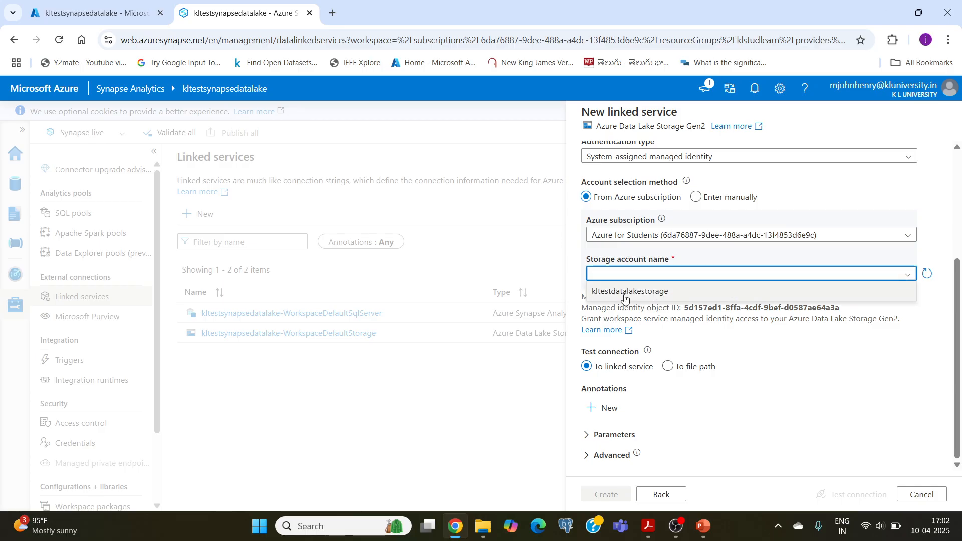
pyautogui.click(616, 292)
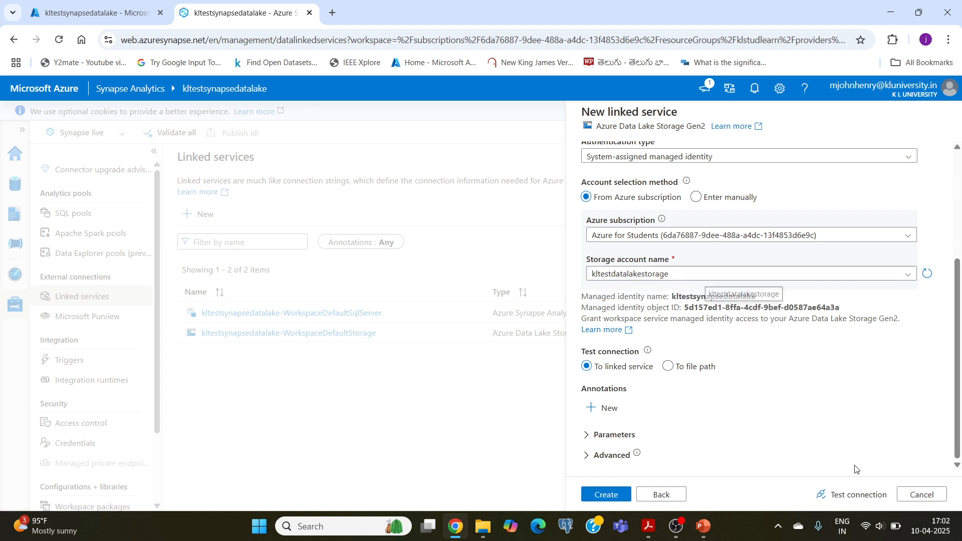
pyautogui.click(852, 495)
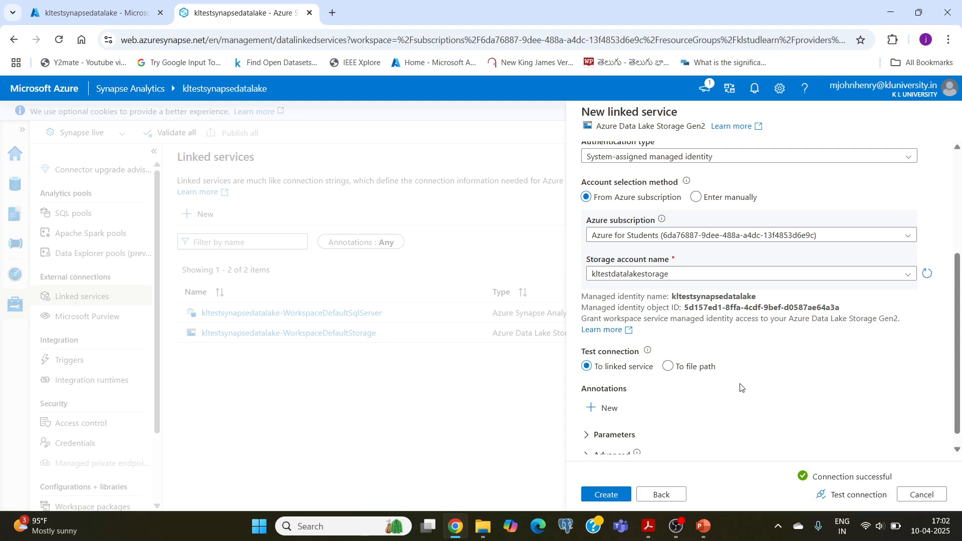
pyautogui.click(612, 495)
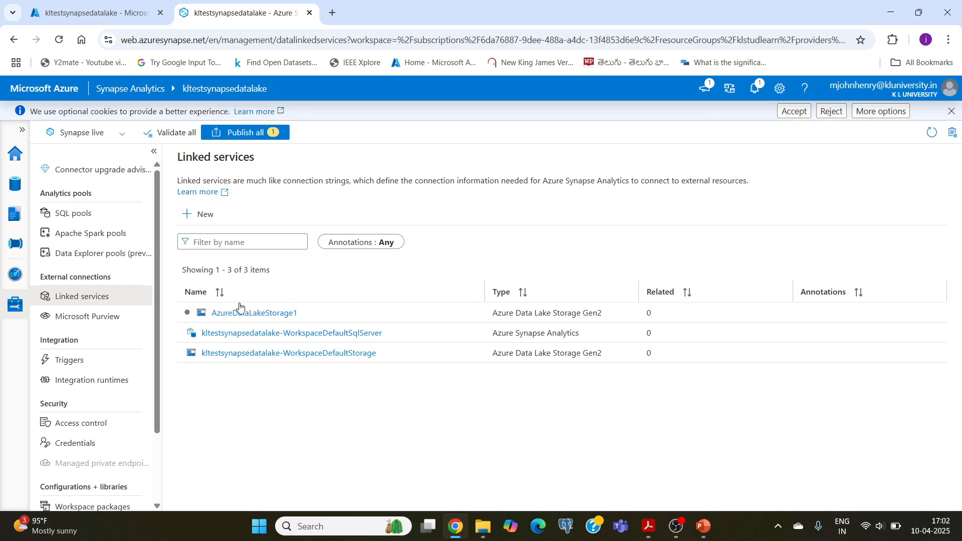
# Switch to PowerPoint, review the link from Azure Data Lake to Azure Synapse Analytics on slide 11, and return to Chrome.
pyautogui.click(702, 526)
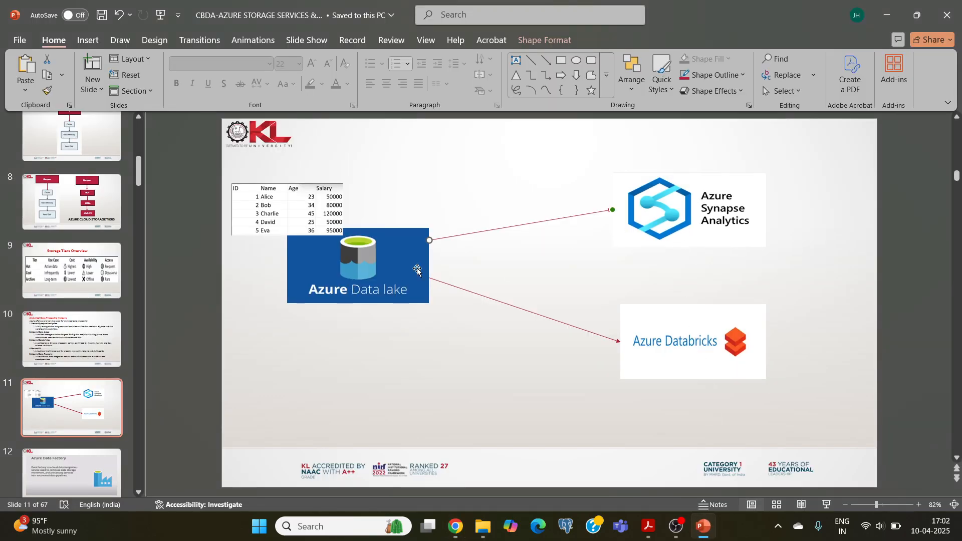
pyautogui.click(394, 279)
pyautogui.click(704, 209)
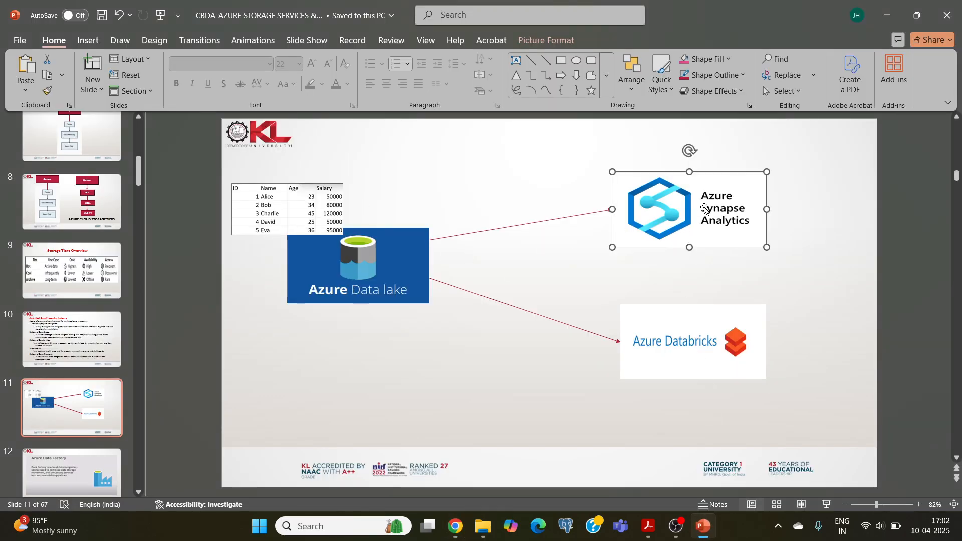
pyautogui.click(483, 233)
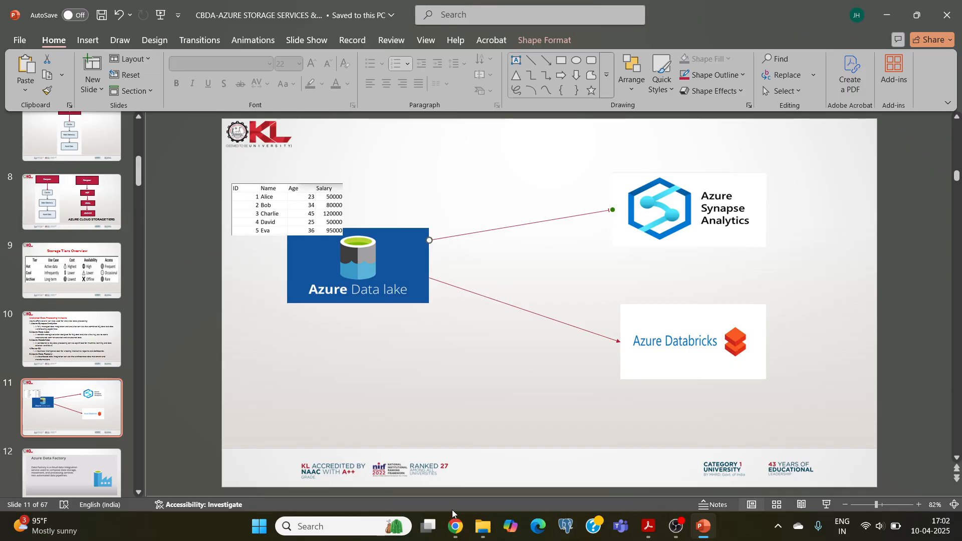
pyautogui.click(455, 526)
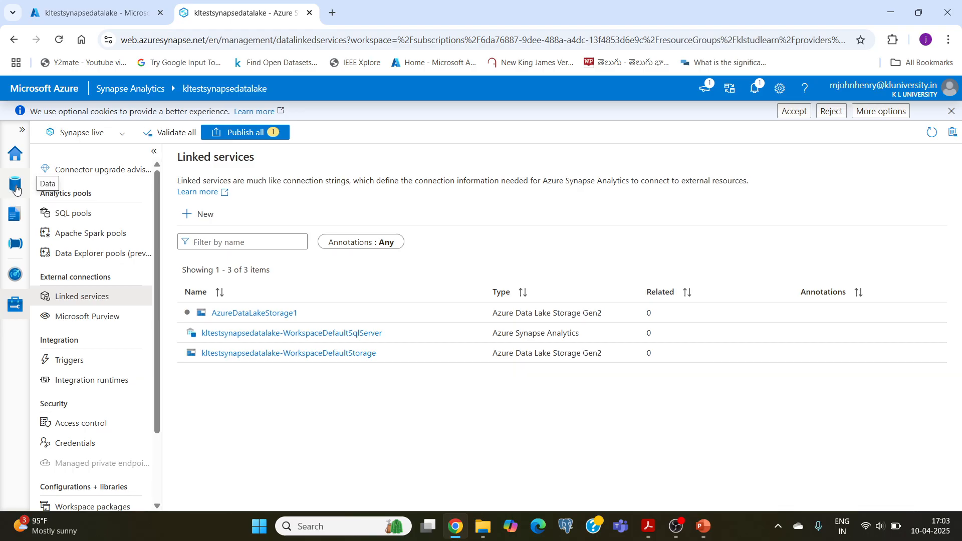
pyautogui.click(15, 190)
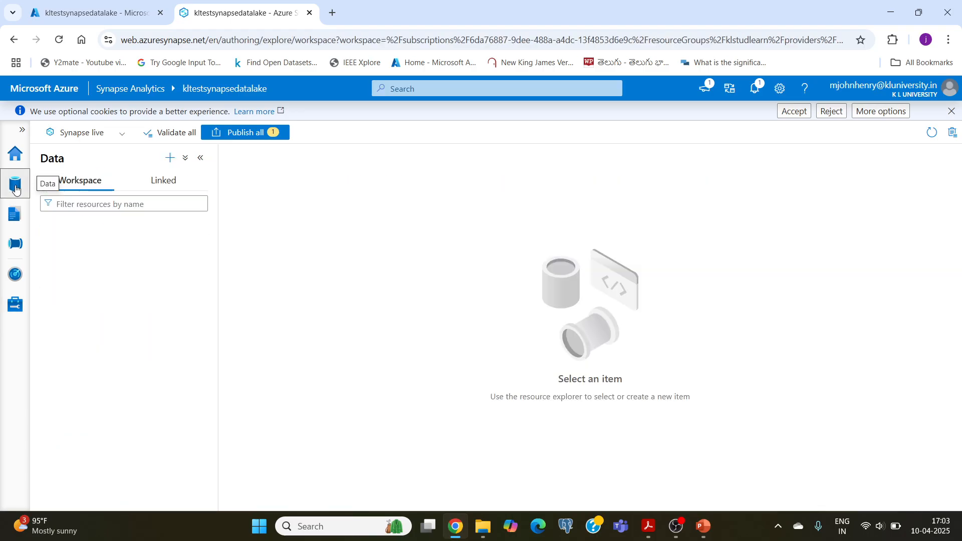
pyautogui.click(169, 159)
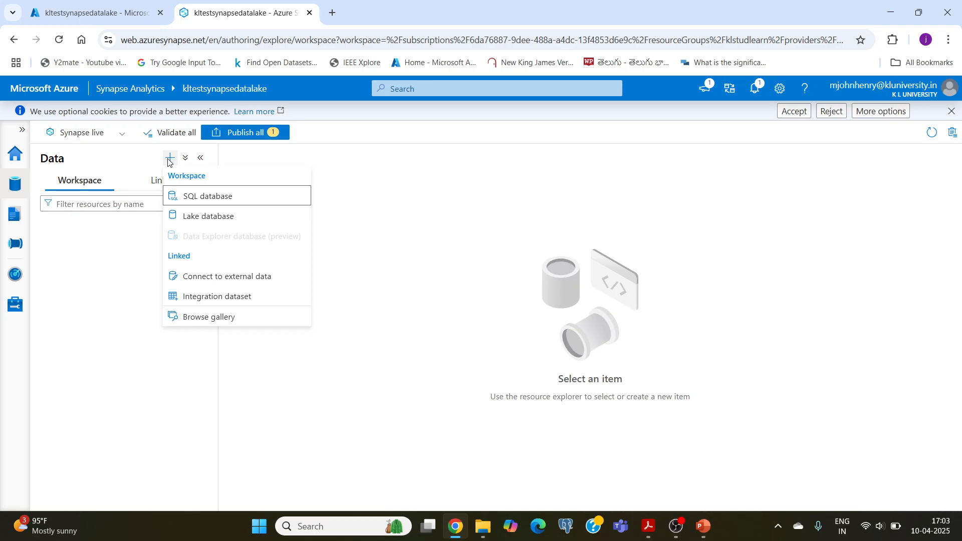
pyautogui.click(184, 160)
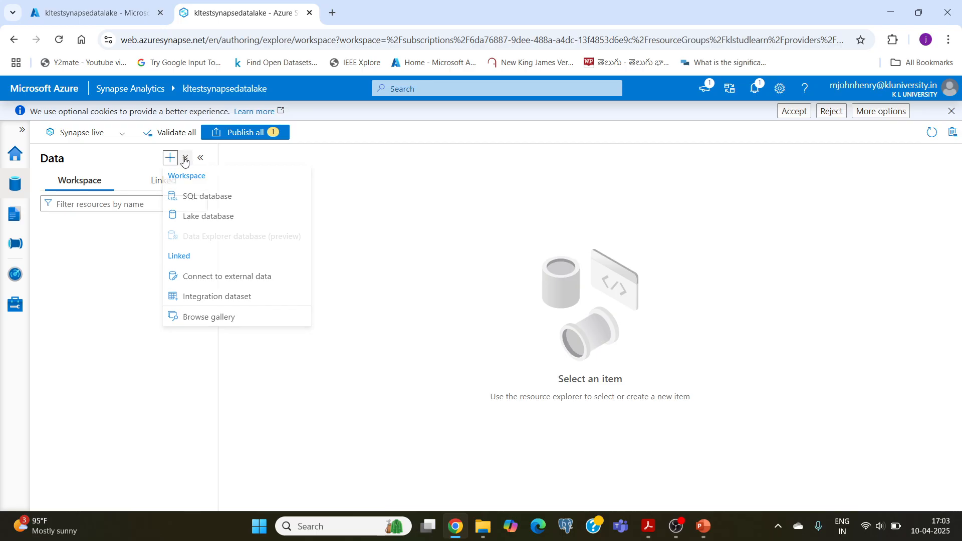
pyautogui.click(174, 160)
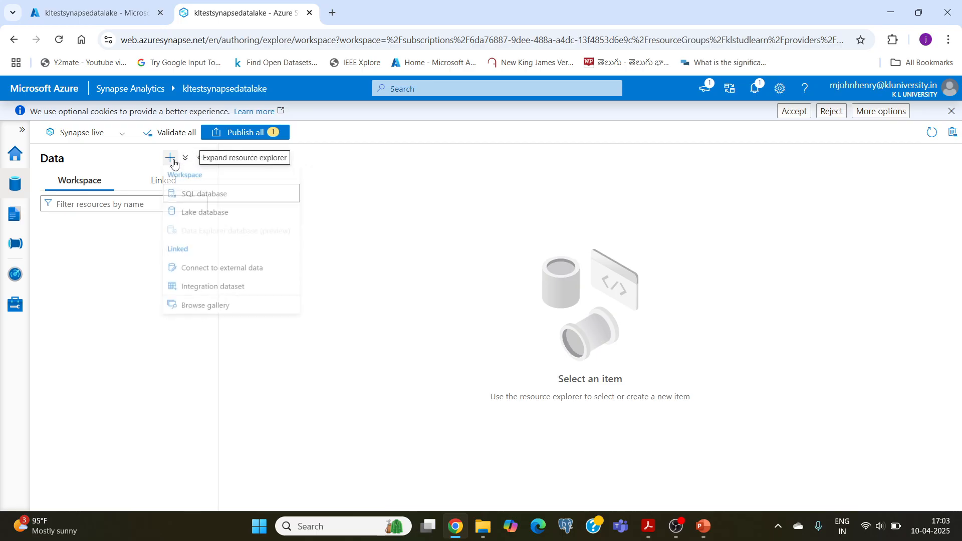
pyautogui.click(189, 196)
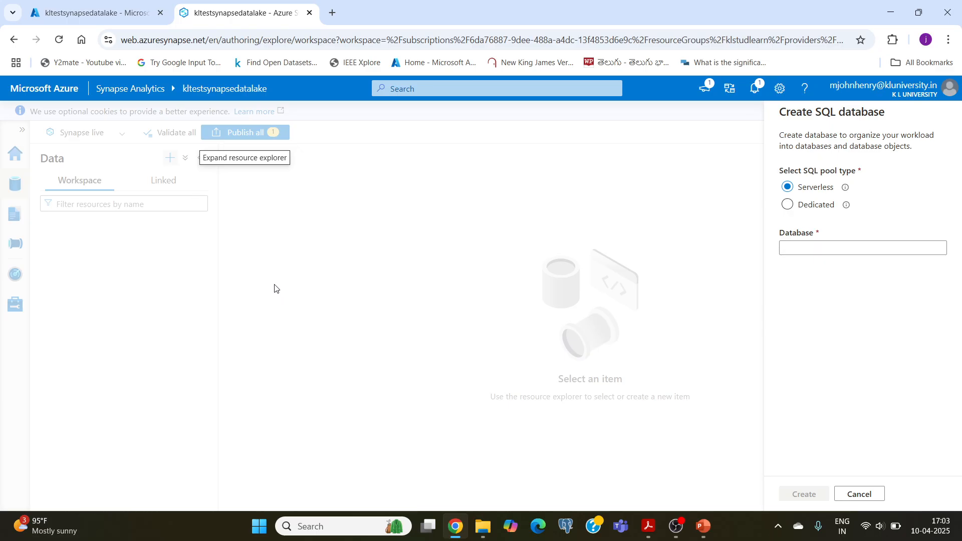
pyautogui.moveTo(677, 526)
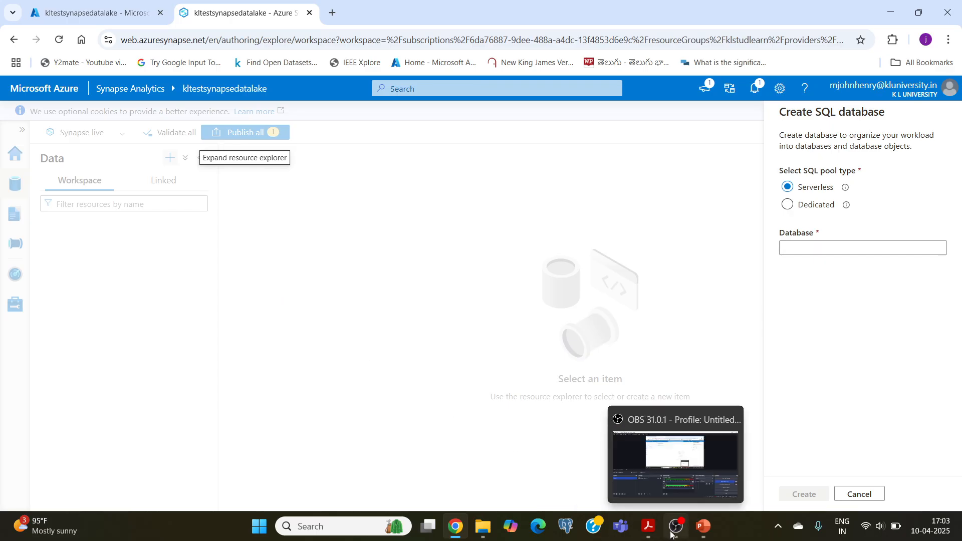
pyautogui.click(649, 443)
pyautogui.click(949, 385)
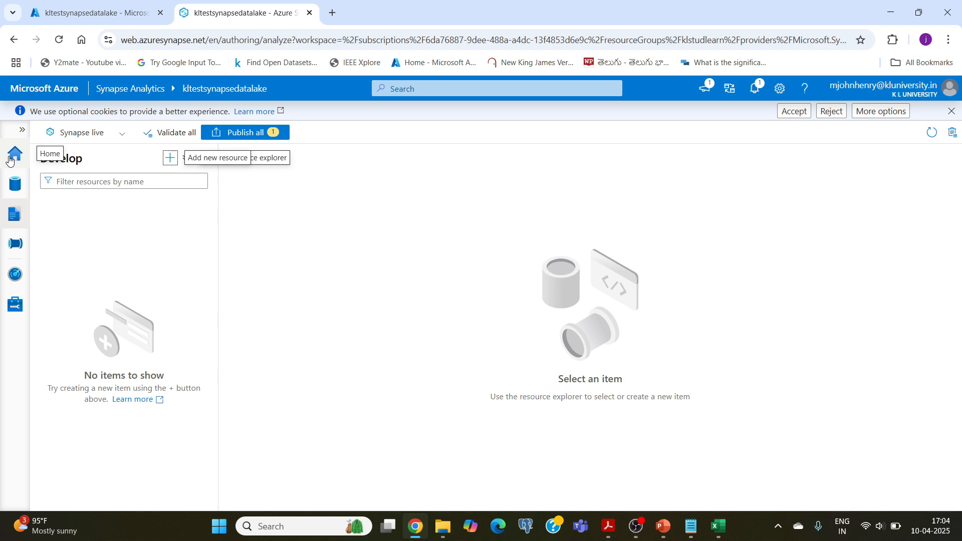
# Create a new SQL script in the Develop hub of Synapse Studio.
pyautogui.click(12, 221)
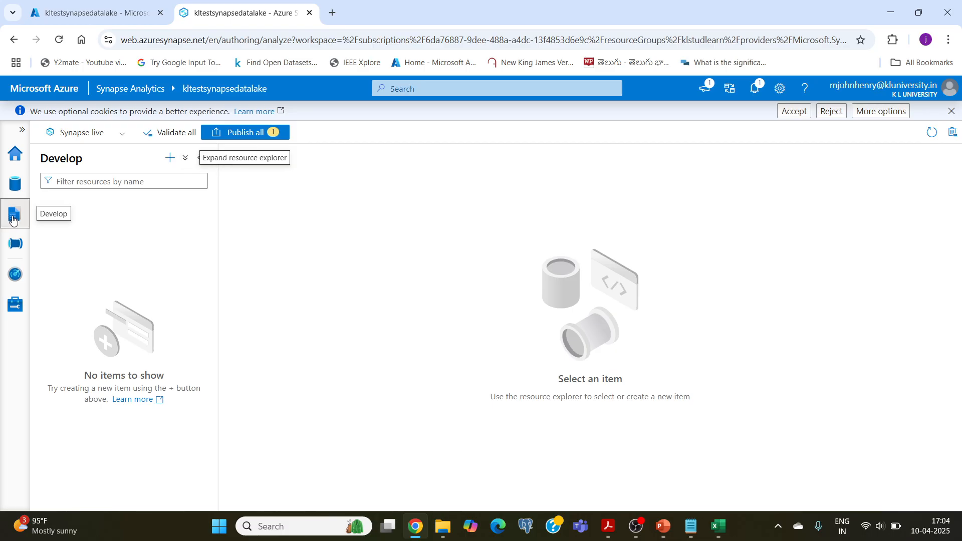
pyautogui.click(171, 158)
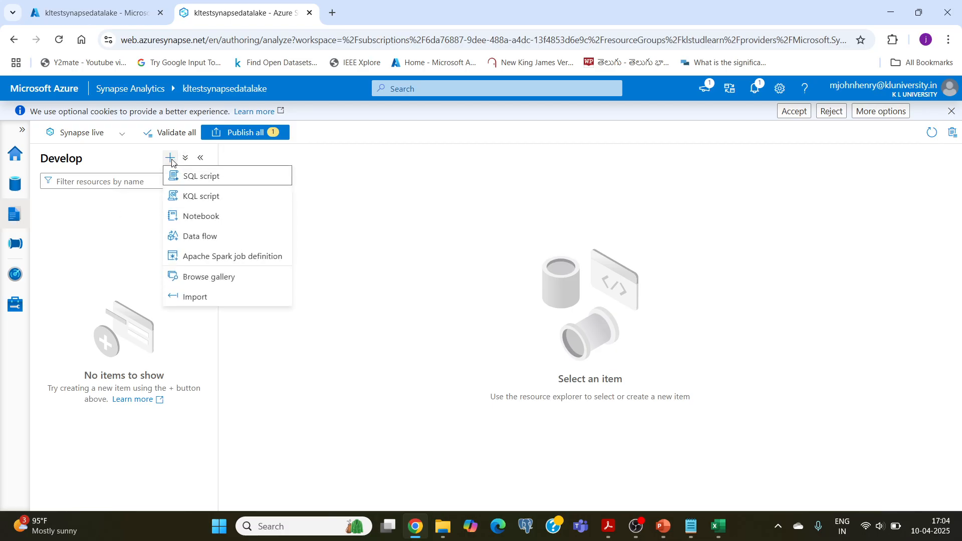
pyautogui.click(195, 179)
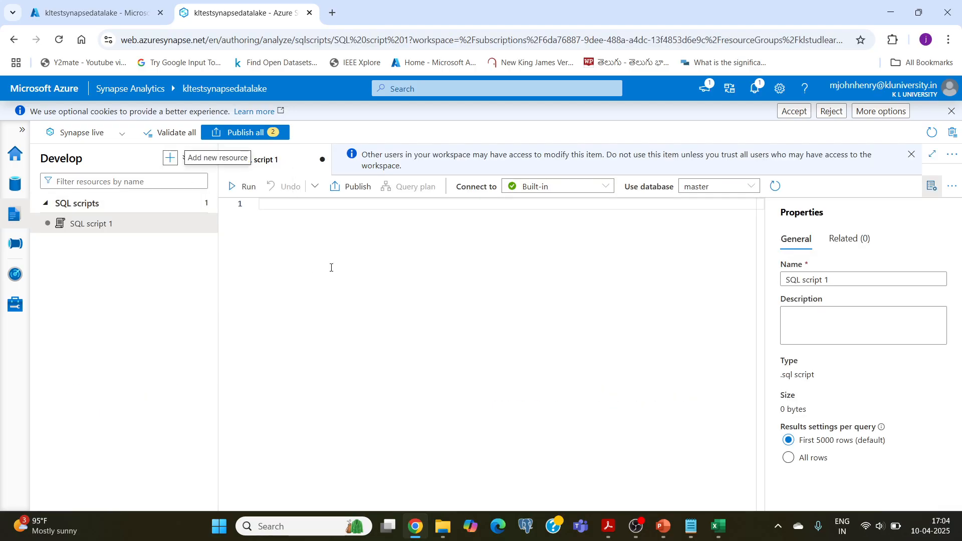
# Switch to Notepad, copy the first OPENROWSET query from skill 12 commands.txt, and paste it into the empty SQL script in Chrome.
pyautogui.click(692, 526)
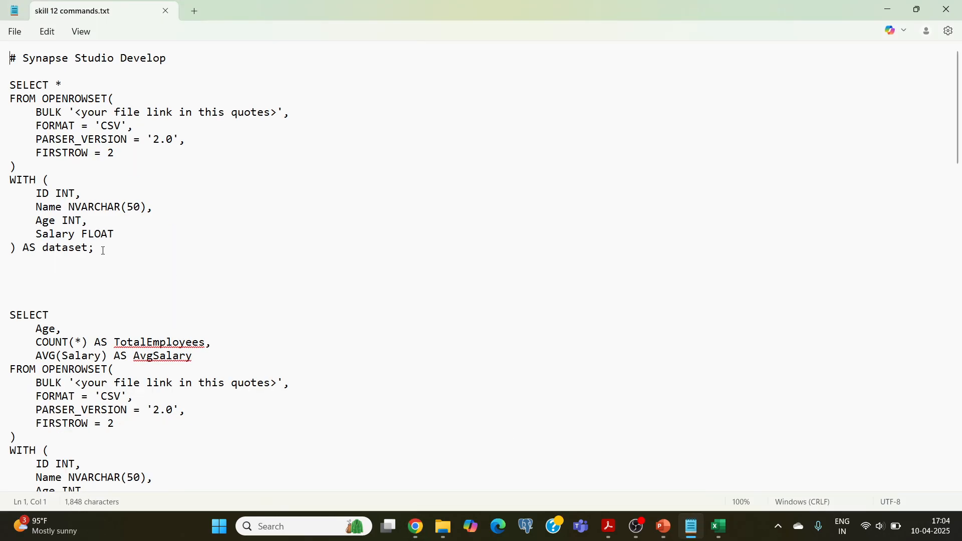
pyautogui.moveTo(104, 251); pyautogui.dragTo(1, 89)
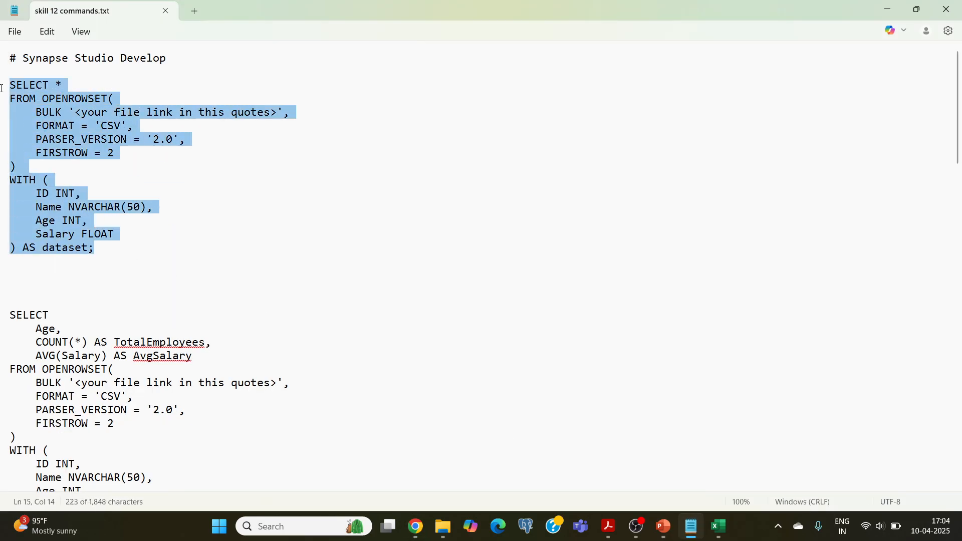
pyautogui.rightClick(27, 112)
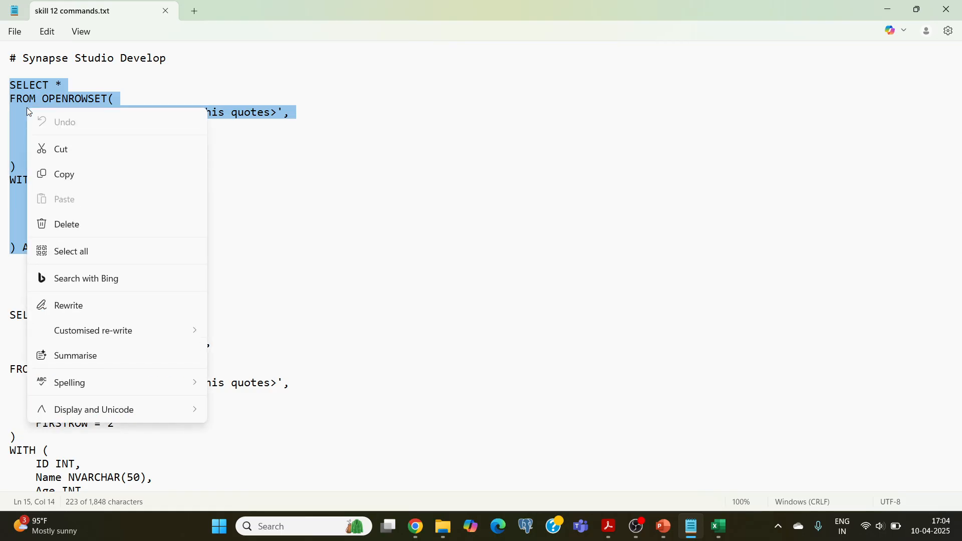
pyautogui.click(70, 175)
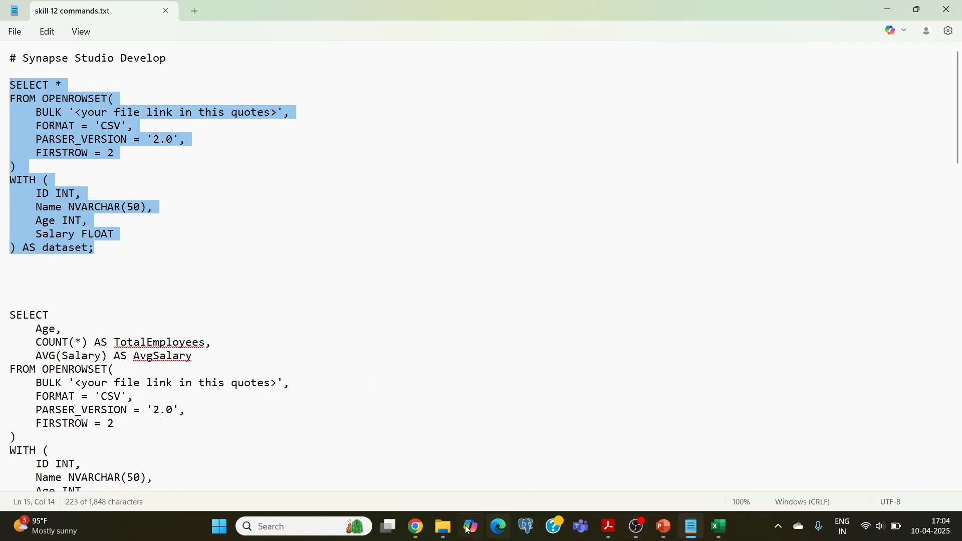
pyautogui.click(422, 528)
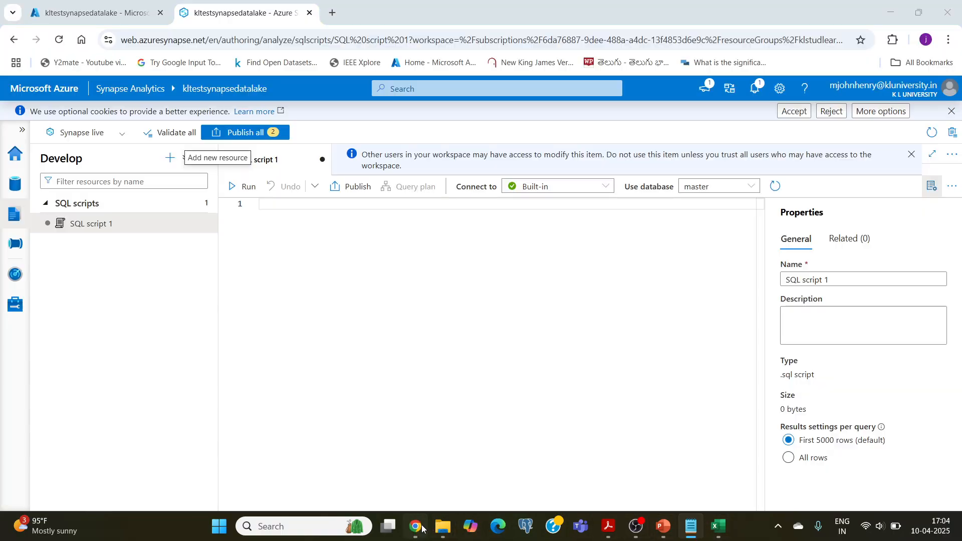
pyautogui.click(280, 209)
pyautogui.hotkey('ctrl', 'v')
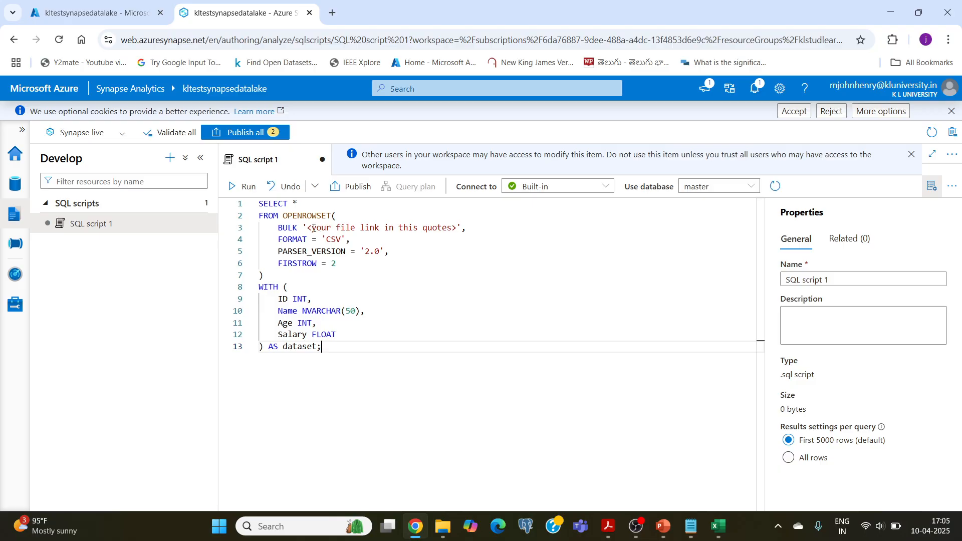
# Check the file link placeholder in the query's BULK line, then open the kltestdatalakestorage account from the Azure portal home page.
pyautogui.moveTo(312, 229); pyautogui.dragTo(451, 229)
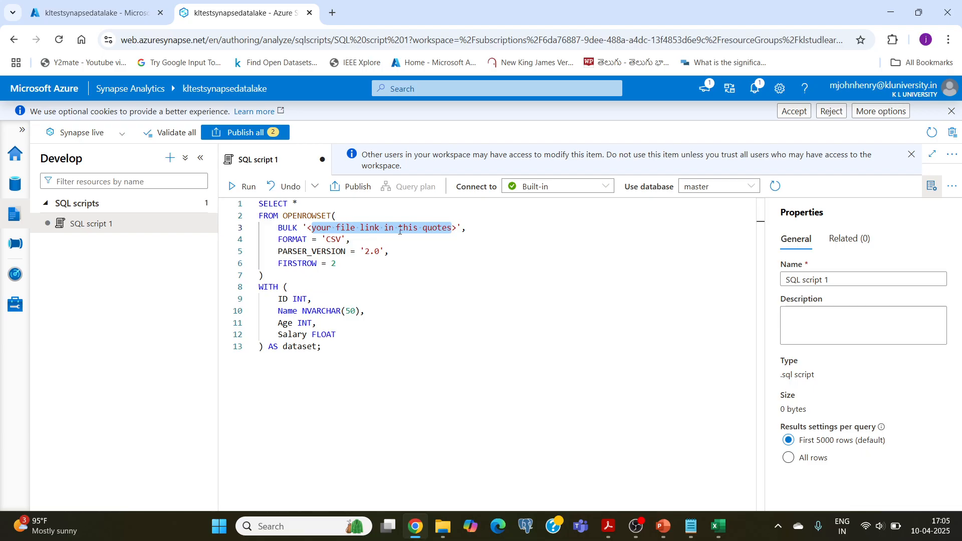
pyautogui.click(378, 231)
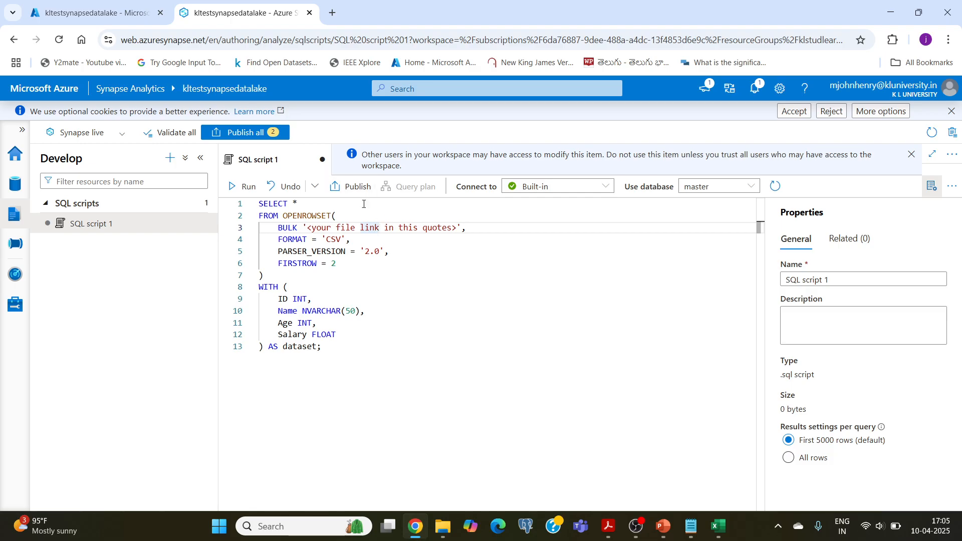
pyautogui.click(89, 15)
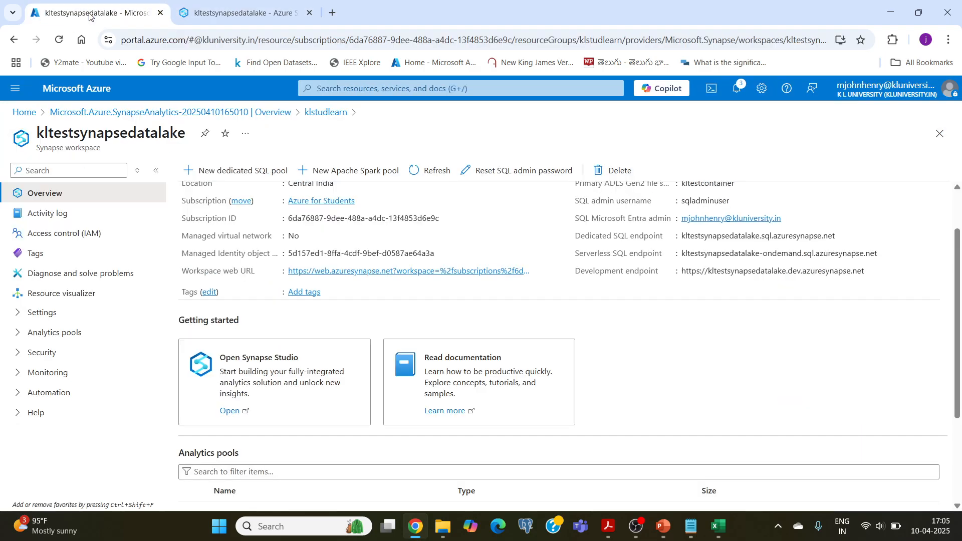
pyautogui.click(77, 95)
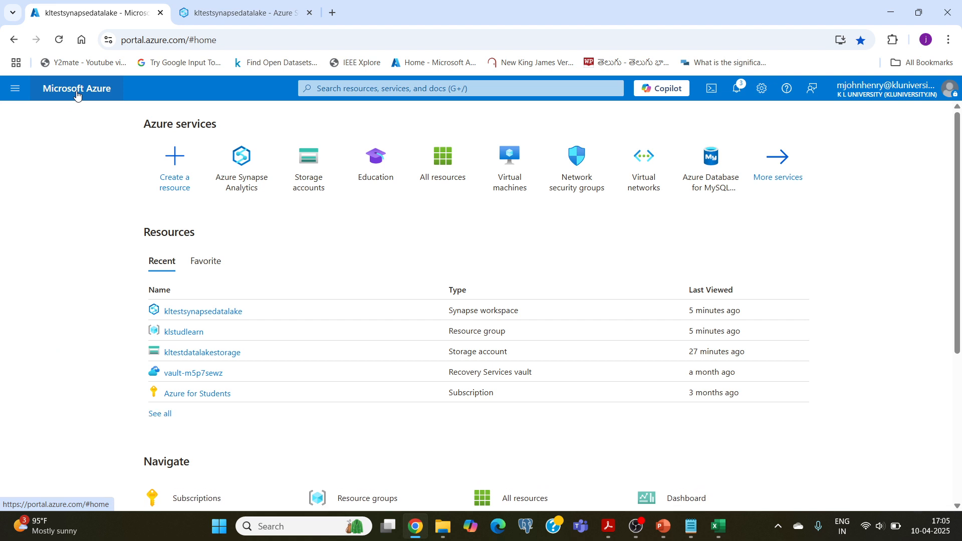
pyautogui.click(223, 355)
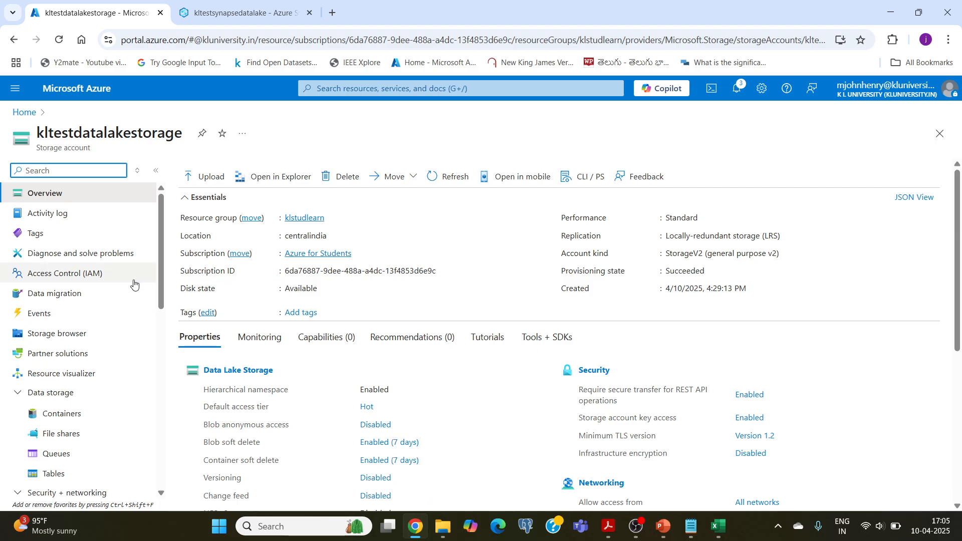
# Copy the URL of the sample_data CSV file in the data folder of kltestcontainer, using the account's storage browser.
pyautogui.click(55, 335)
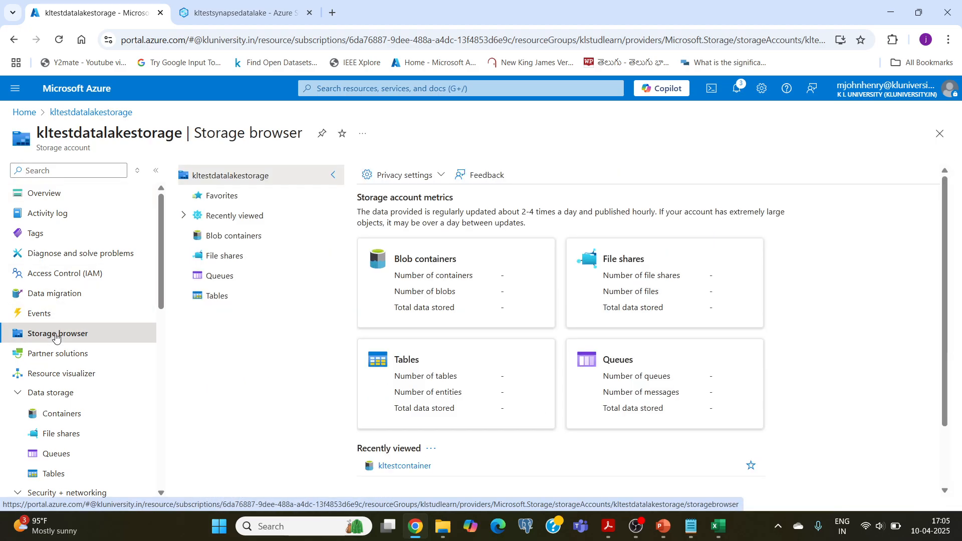
pyautogui.click(403, 292)
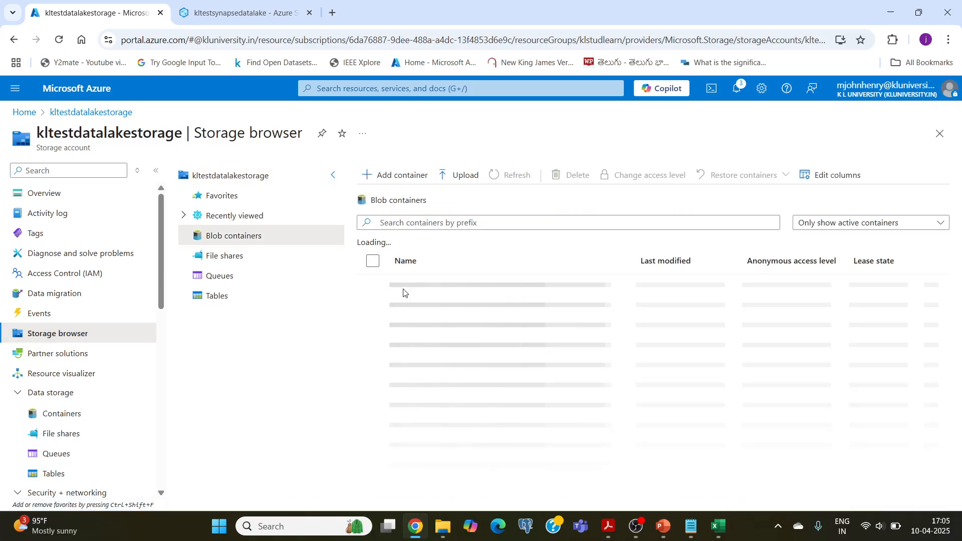
pyautogui.click(424, 307)
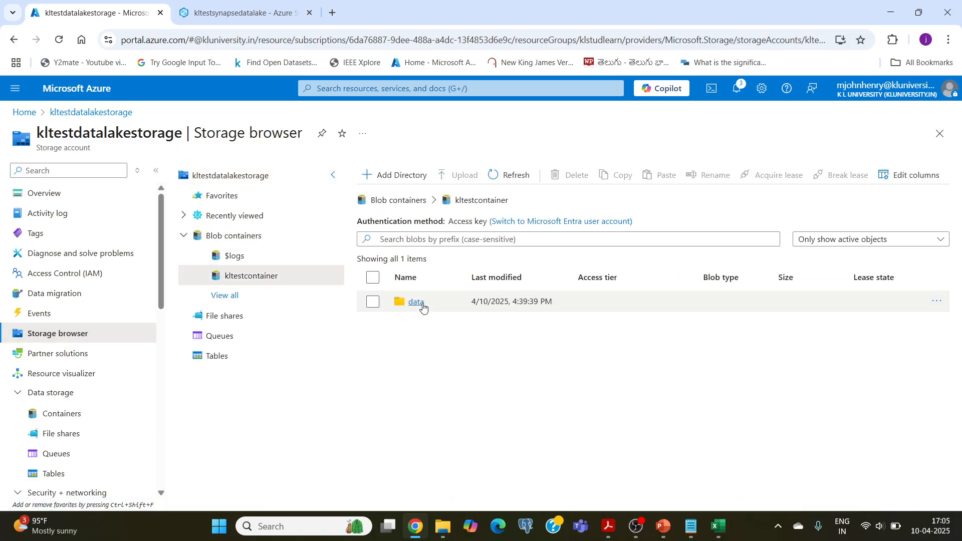
pyautogui.click(414, 305)
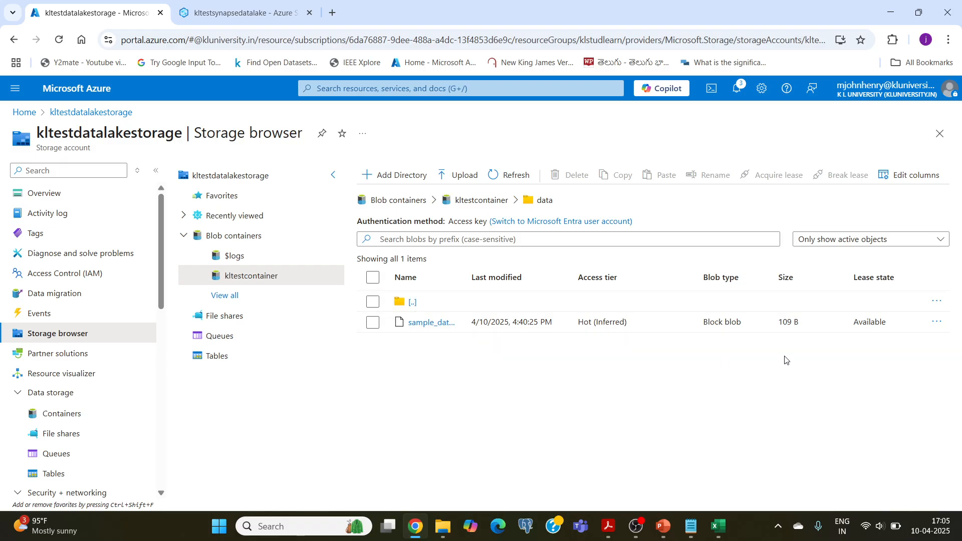
pyautogui.click(939, 324)
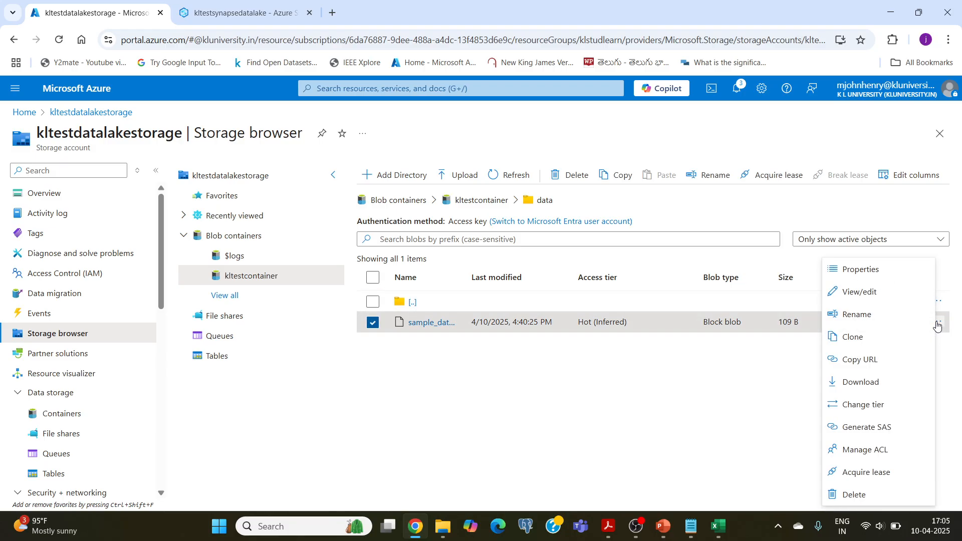
pyautogui.click(858, 360)
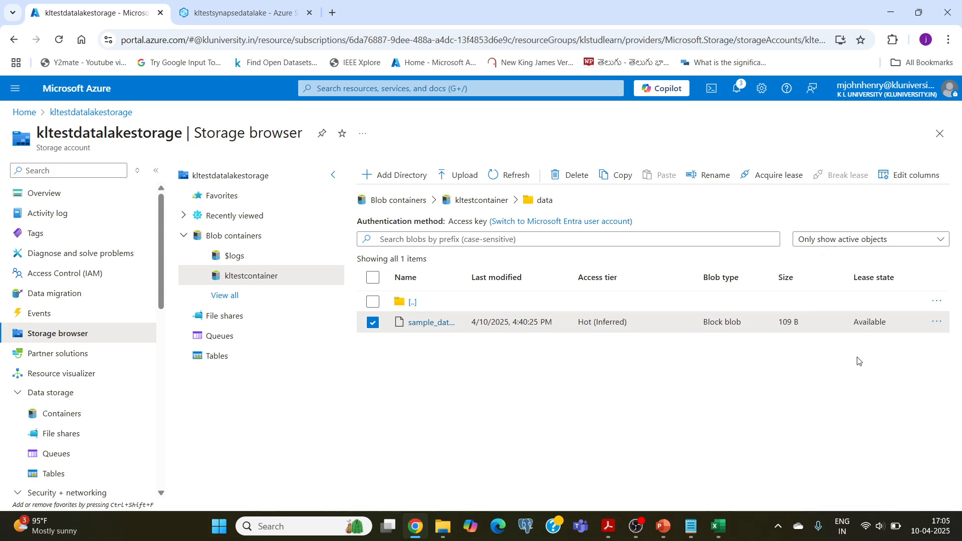
# In Synapse Studio's SQL script 1, replace the BULK line's file link placeholder with the copied sample_data.csv URL and remove the angle brackets.
pyautogui.click(224, 13)
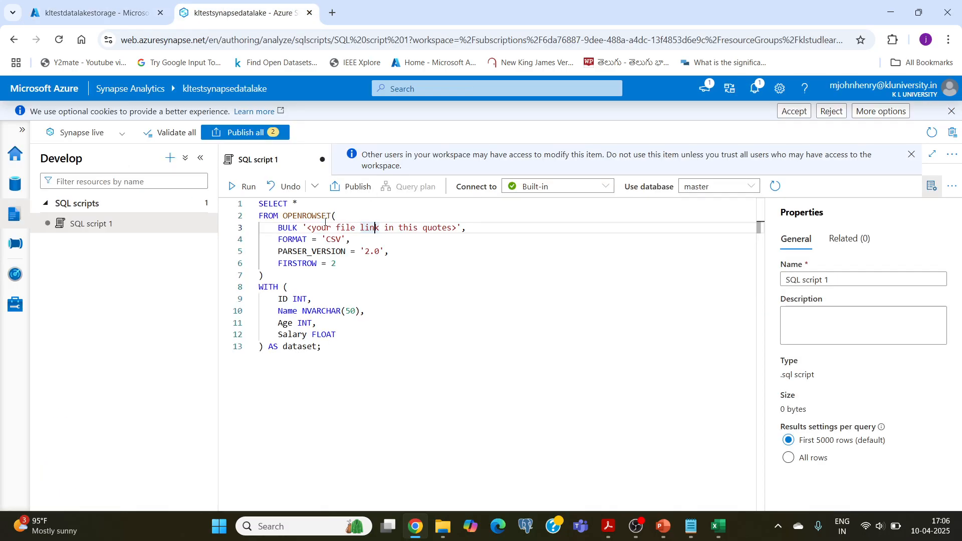
pyautogui.moveTo(312, 228); pyautogui.dragTo(452, 229)
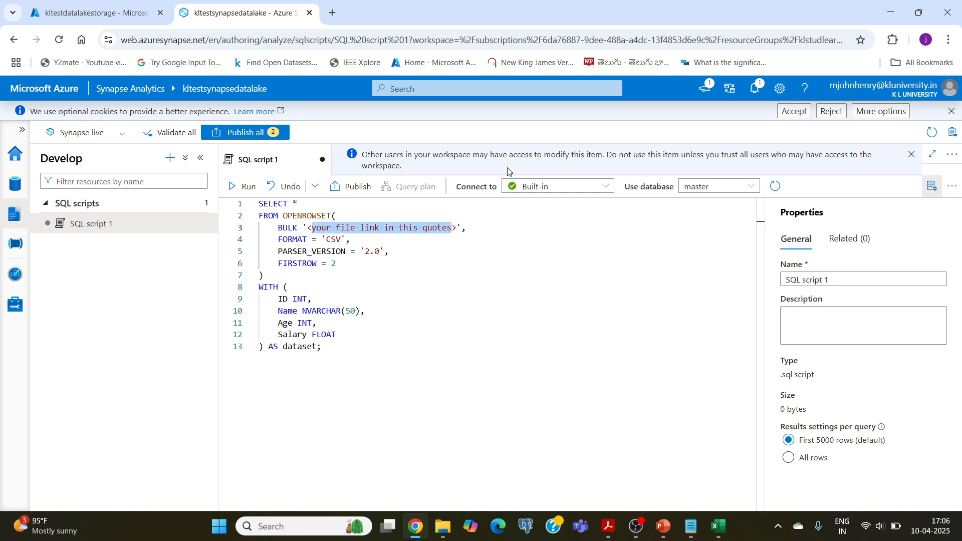
pyautogui.hotkey('ctrl', 'v')
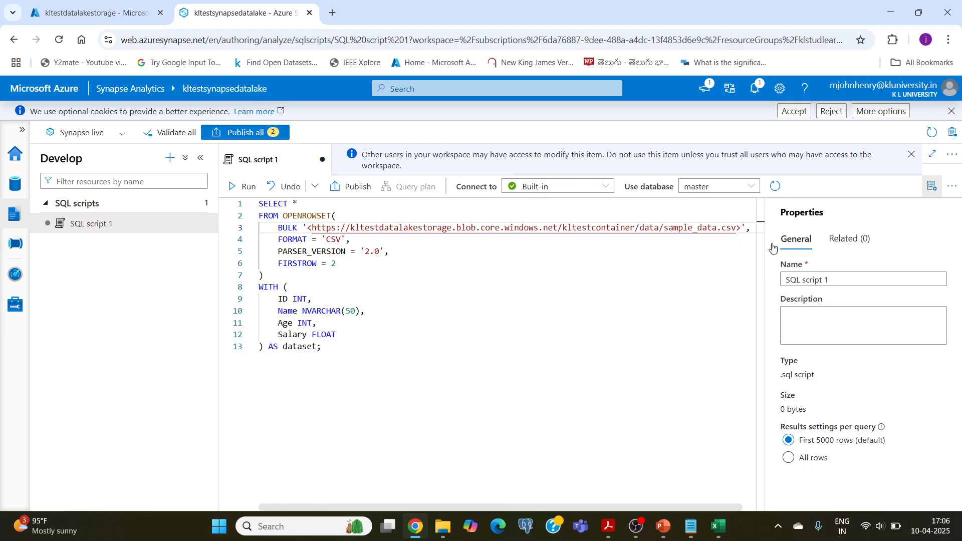
pyautogui.press('Delete')
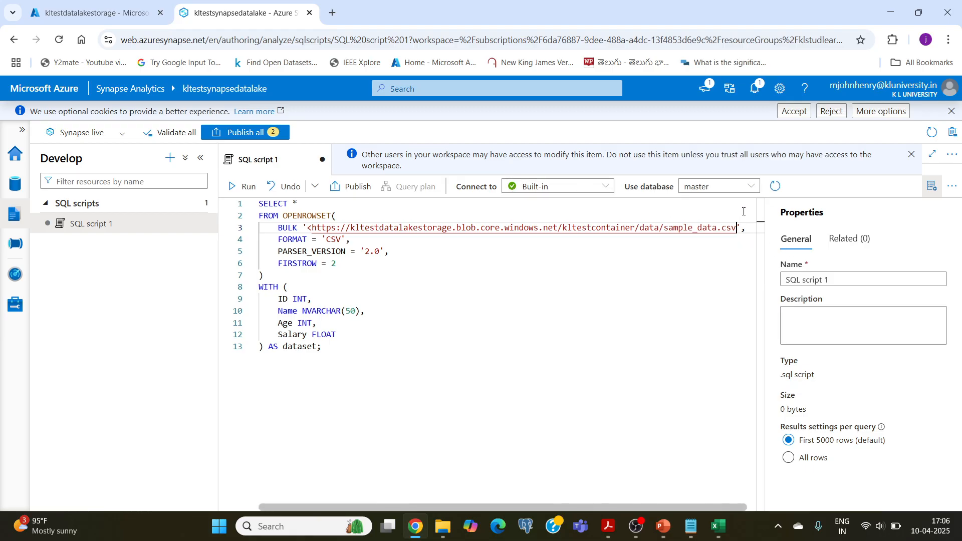
pyautogui.click(312, 226)
pyautogui.press('BackSpace')
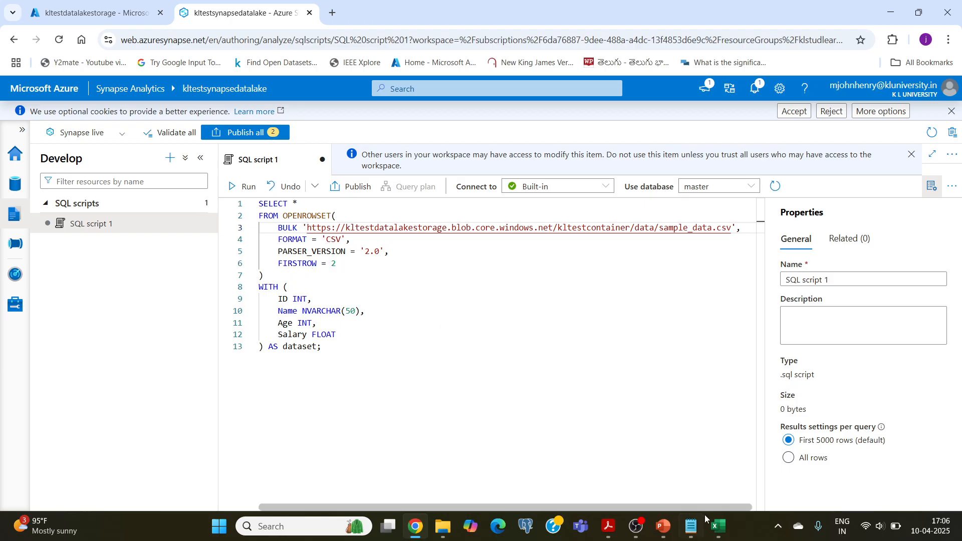
# Switch to Excel, compare the header and first data row of sample_data with the query's FIRSTROW setting and columns, and return to Chrome.
pyautogui.click(718, 526)
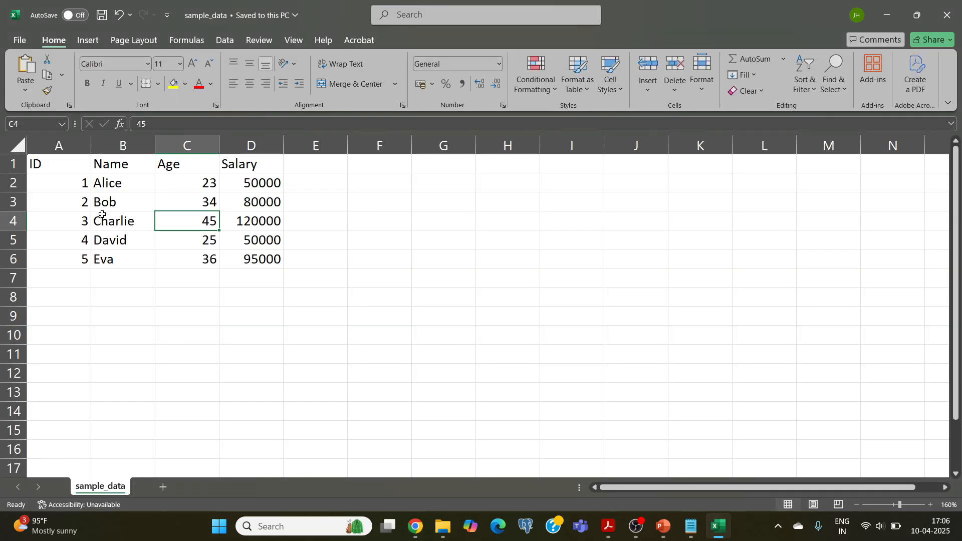
pyautogui.click(14, 184)
pyautogui.click(289, 289)
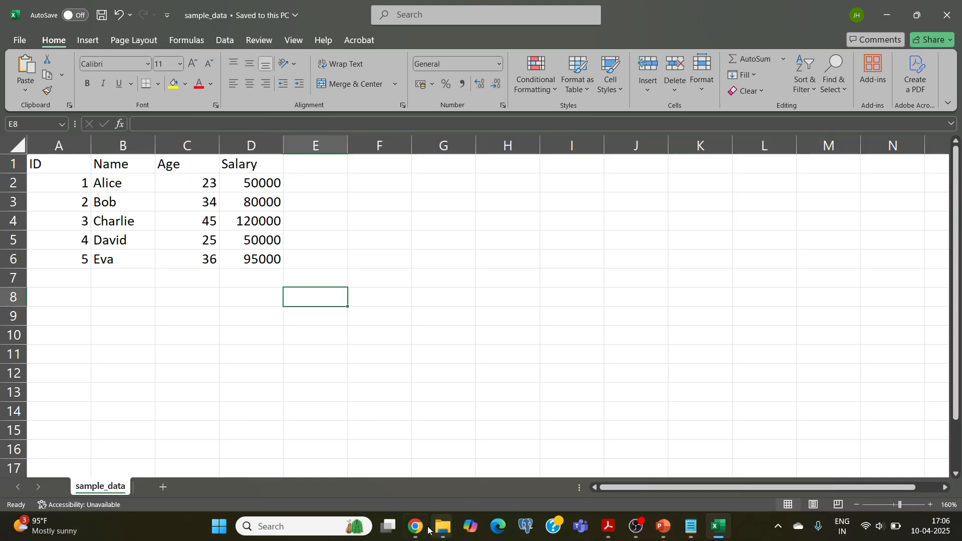
pyautogui.click(426, 527)
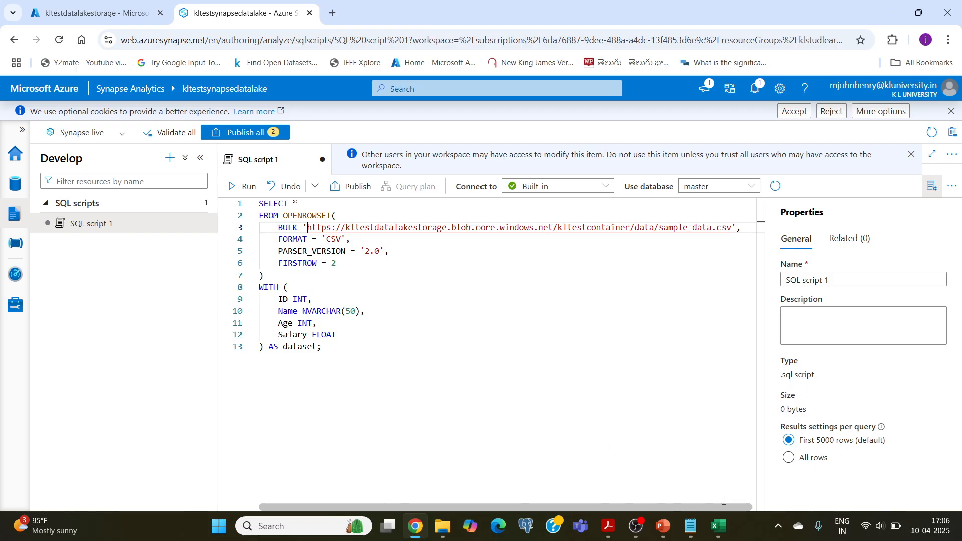
pyautogui.click(717, 527)
pyautogui.click(58, 165)
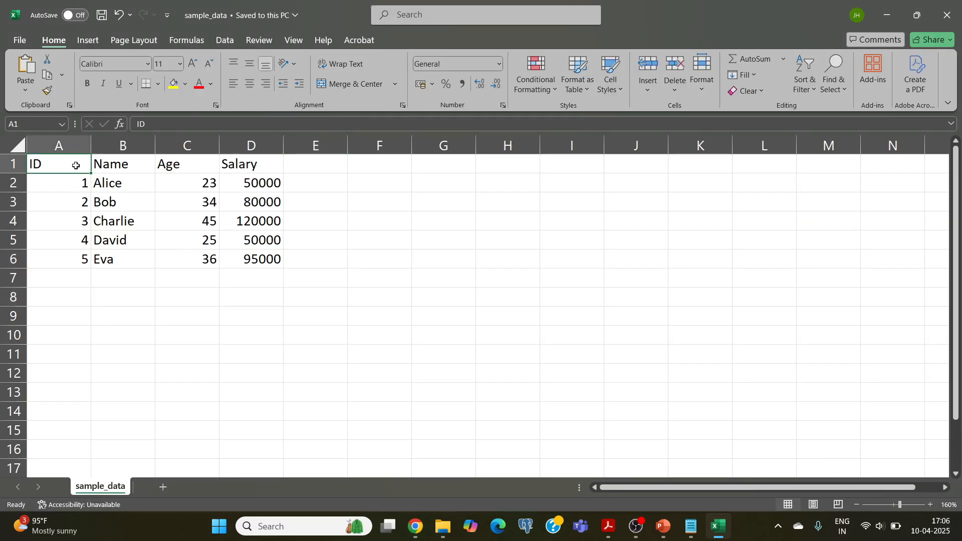
pyautogui.moveTo(76, 166); pyautogui.dragTo(262, 164)
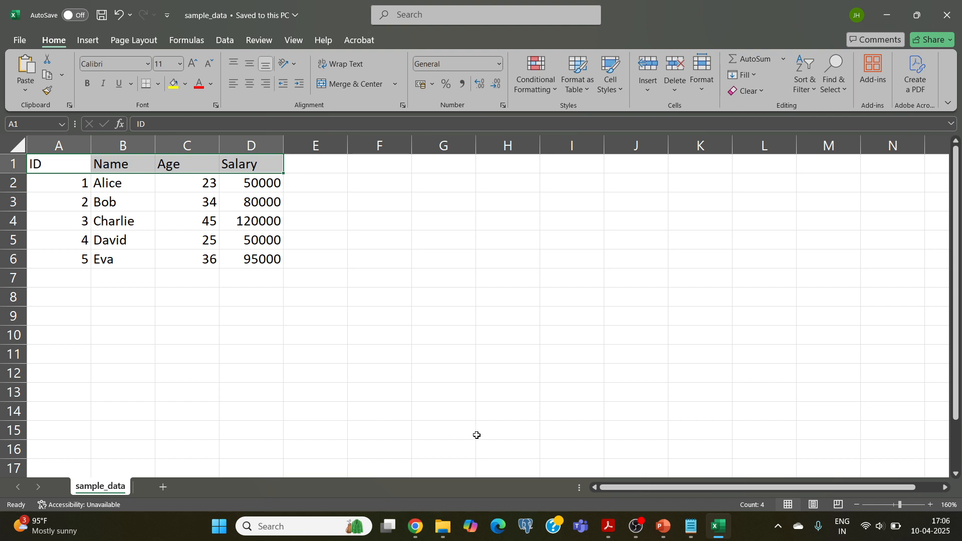
pyautogui.click(415, 526)
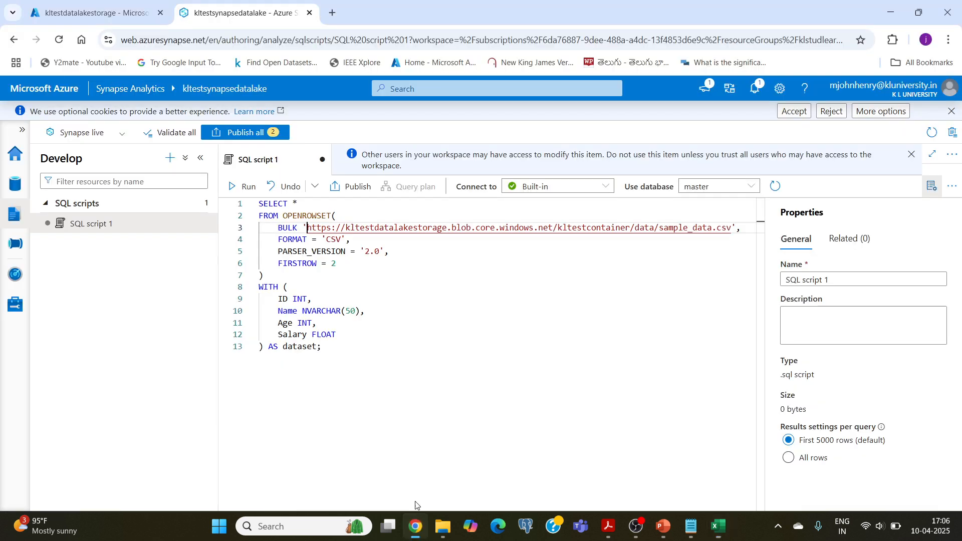
# Run the OPENROWSET query on the Built-in pool, enlarge the results area, and look through the returned rows.
pyautogui.click(245, 187)
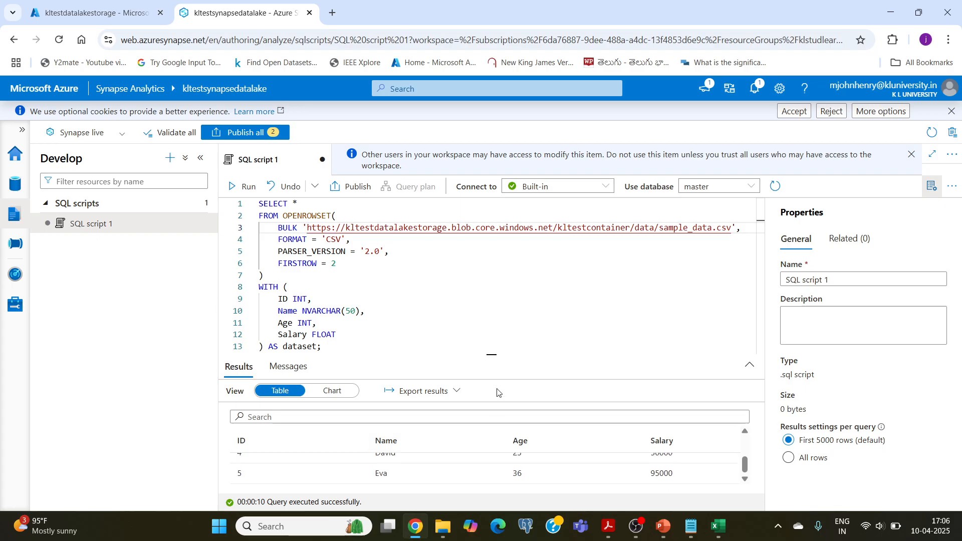
pyautogui.moveTo(491, 355); pyautogui.dragTo(492, 332)
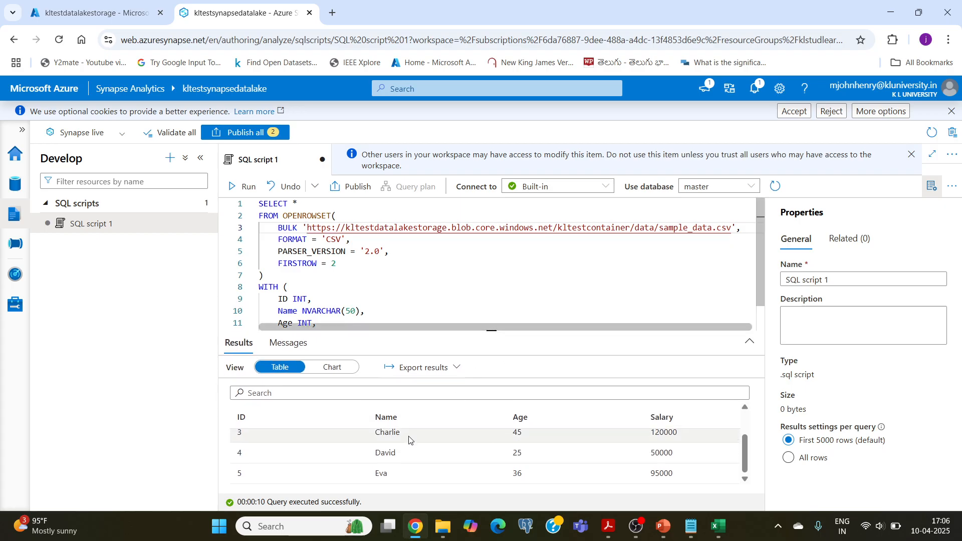
pyautogui.scroll(2, 398, 460)
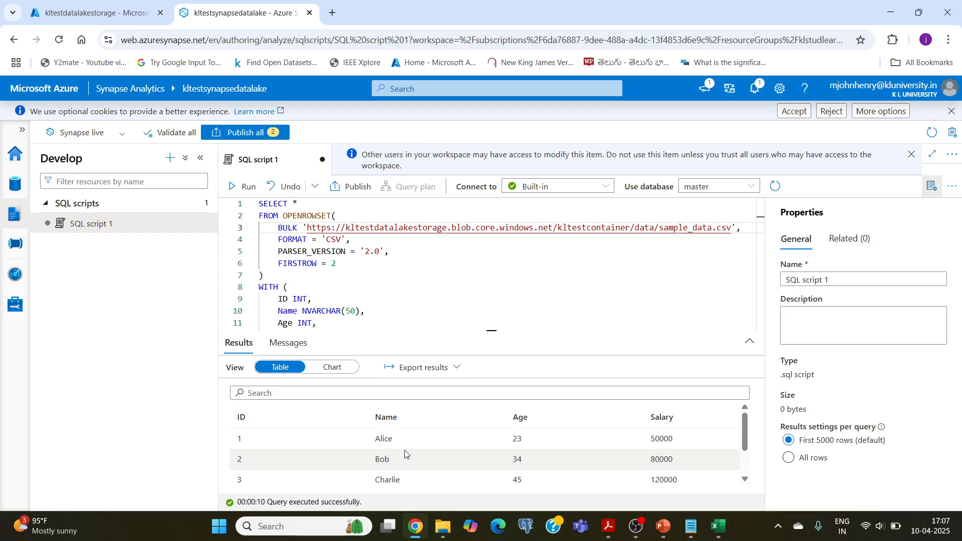
pyautogui.scroll(-2, 405, 453)
pyautogui.scroll(2, 404, 453)
pyautogui.scroll(-2, 405, 453)
pyautogui.scroll(2, 404, 453)
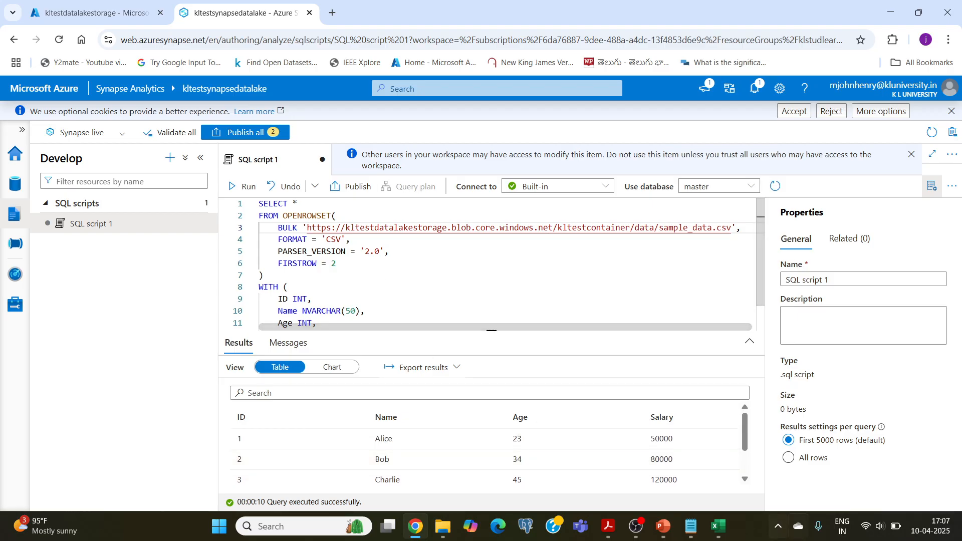
# Switch to Notepad, copy the query grouping employees by Age from skill 12 commands.txt, and replace the whole SQL script in Chrome with it.
pyautogui.moveTo(688, 527)
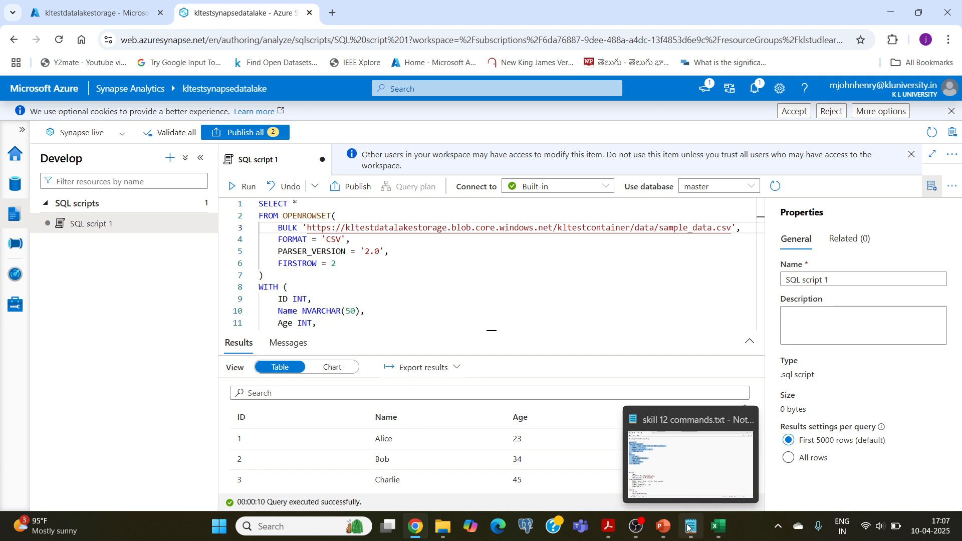
pyautogui.click(689, 528)
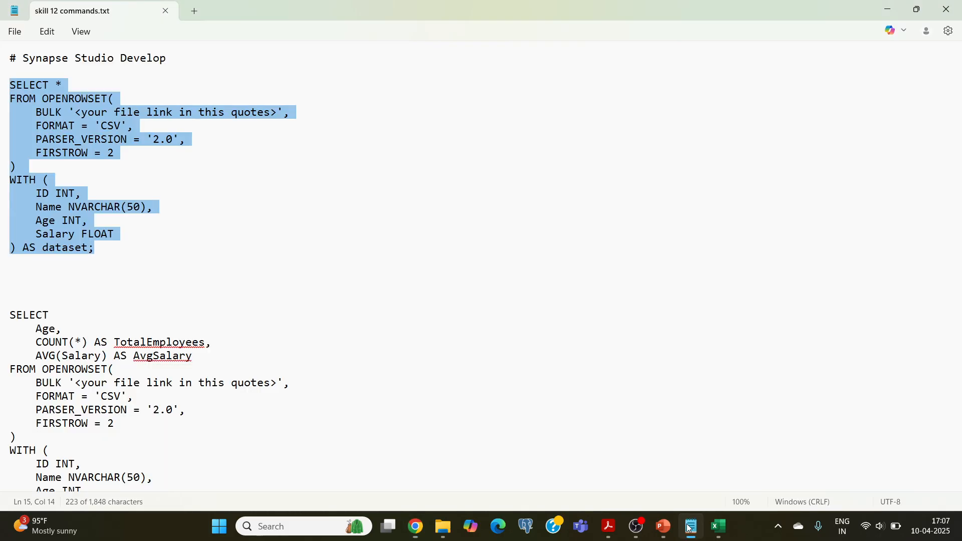
pyautogui.scroll(-3, 267, 320)
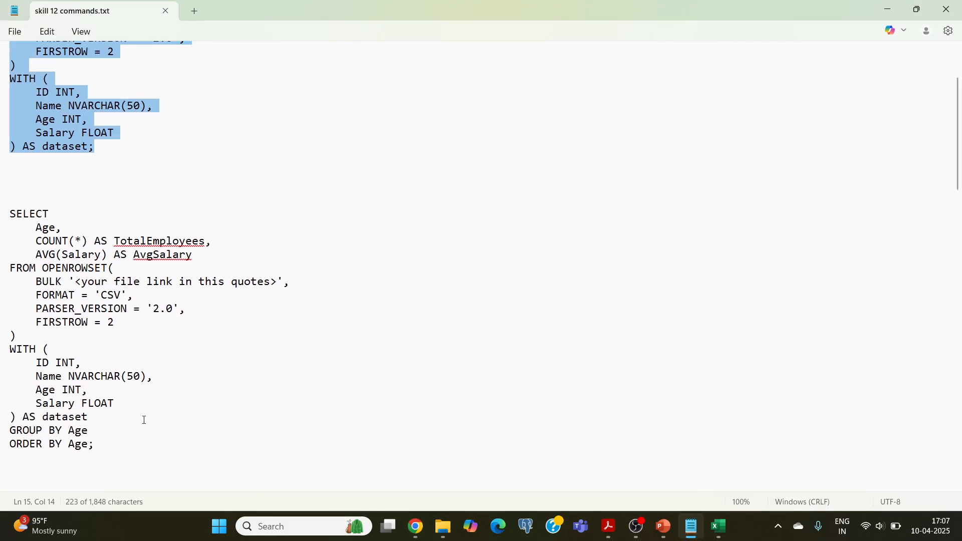
pyautogui.moveTo(95, 444); pyautogui.dragTo(6, 213)
pyautogui.rightClick(52, 264)
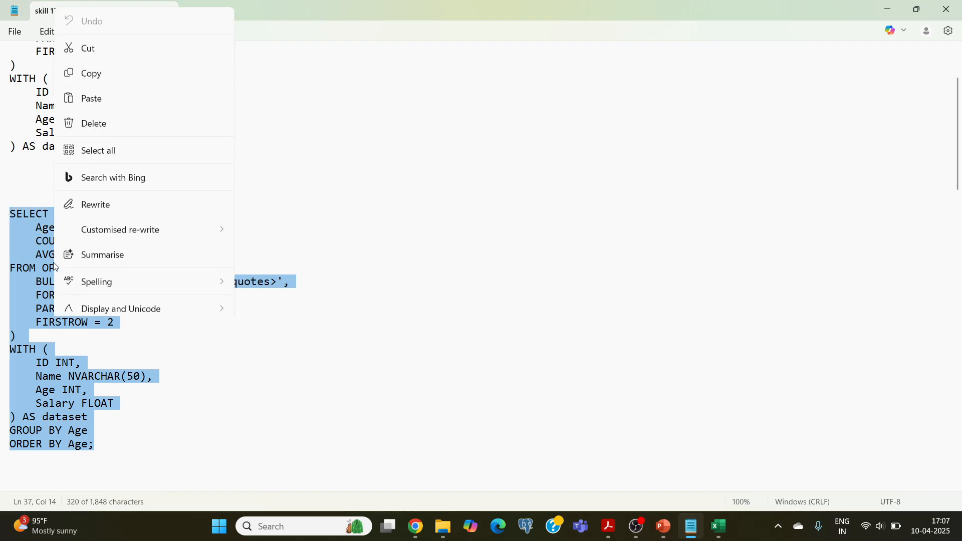
pyautogui.click(95, 68)
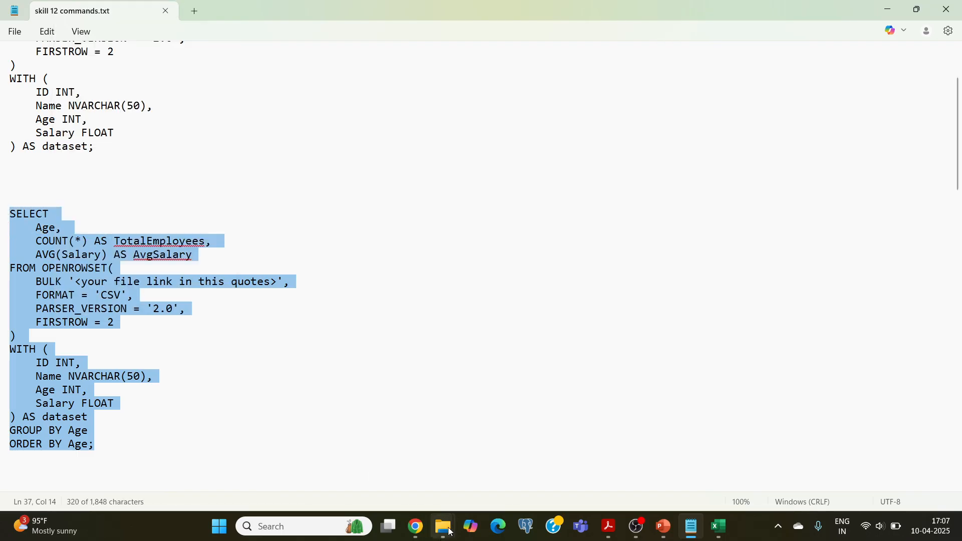
pyautogui.click(414, 534)
pyautogui.click(324, 304)
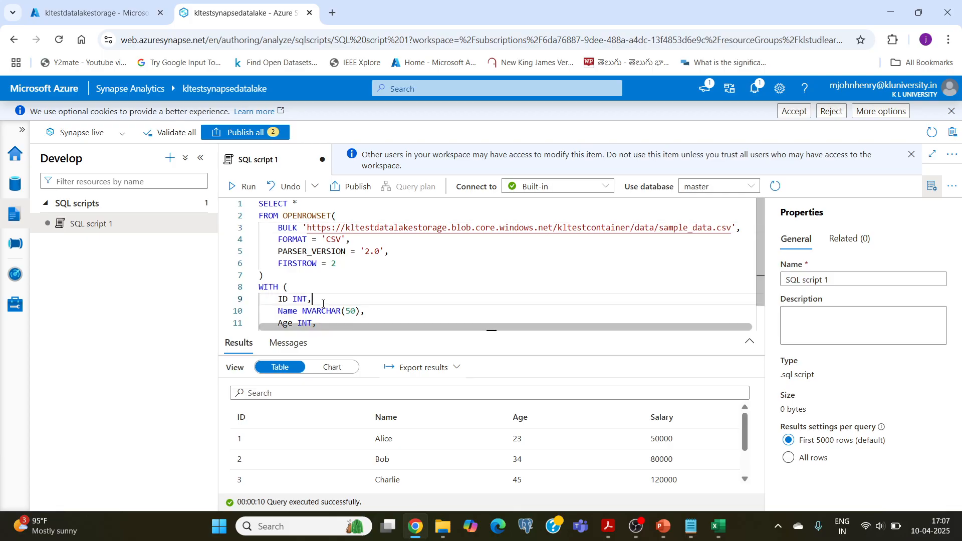
pyautogui.hotkey('ctrl', 'a')
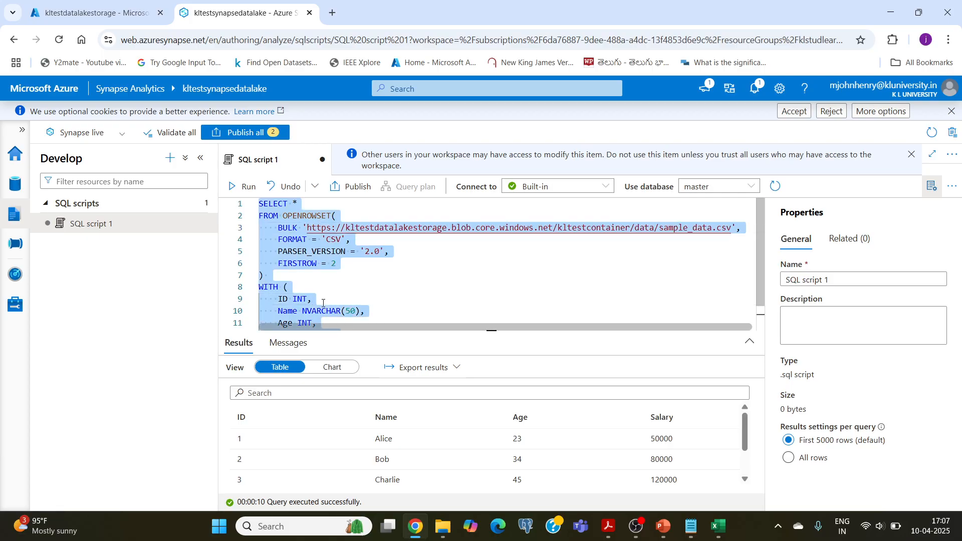
pyautogui.hotkey('ctrl', 'v')
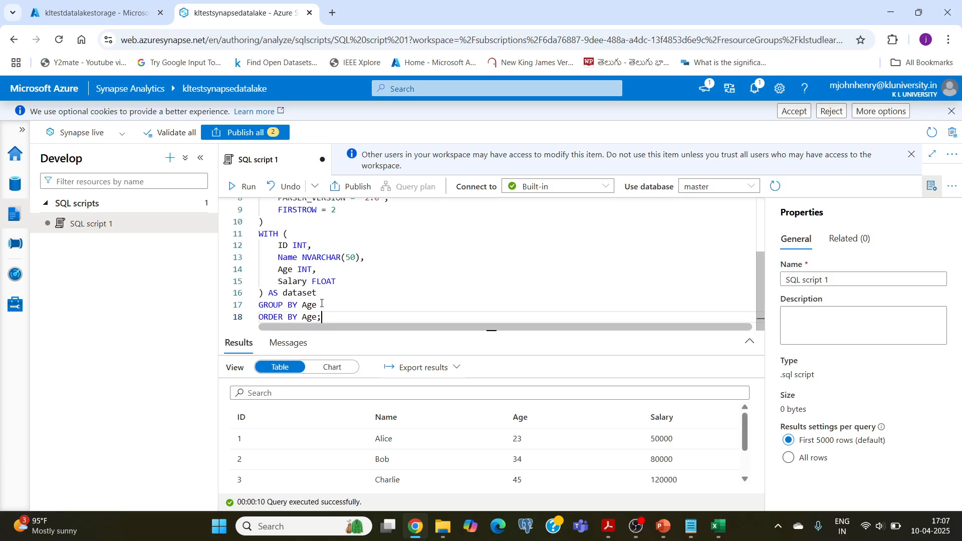
# Examine the pasted aggregate query from its SELECT columns to the GROUP BY and ORDER BY clauses.
pyautogui.scroll(2, 322, 301)
pyautogui.scroll(-1, 321, 291)
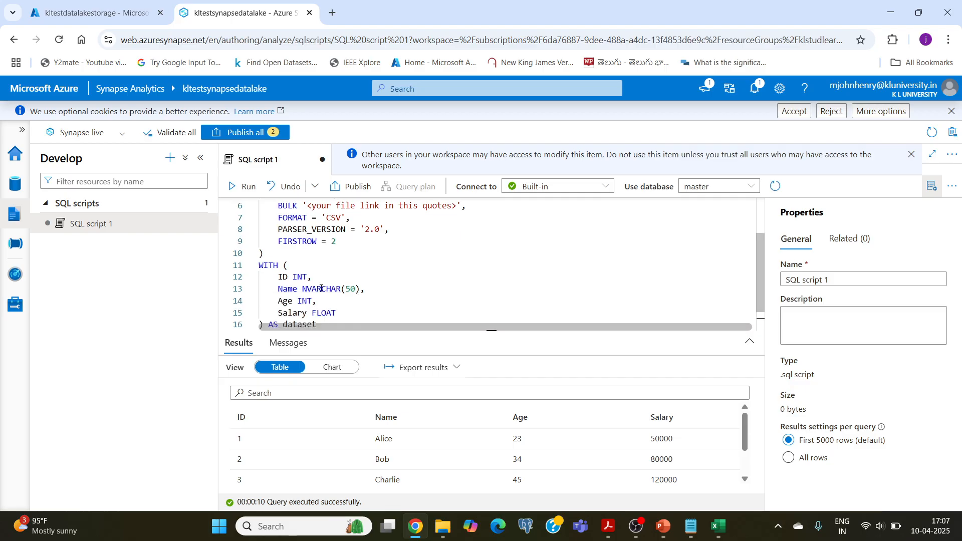
pyautogui.scroll(-1, 321, 289)
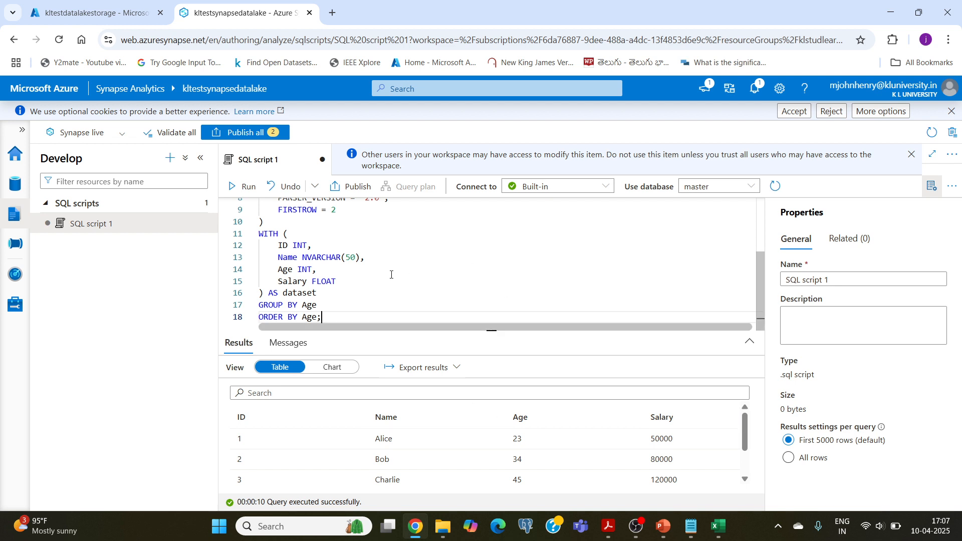
pyautogui.scroll(2, 391, 275)
pyautogui.scroll(-1, 391, 275)
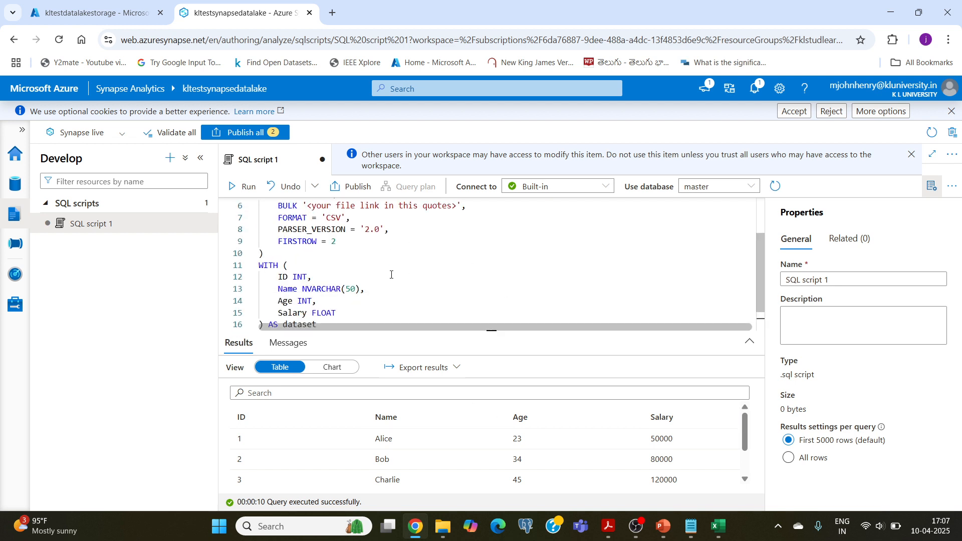
pyautogui.scroll(-1, 391, 274)
pyautogui.scroll(3, 391, 274)
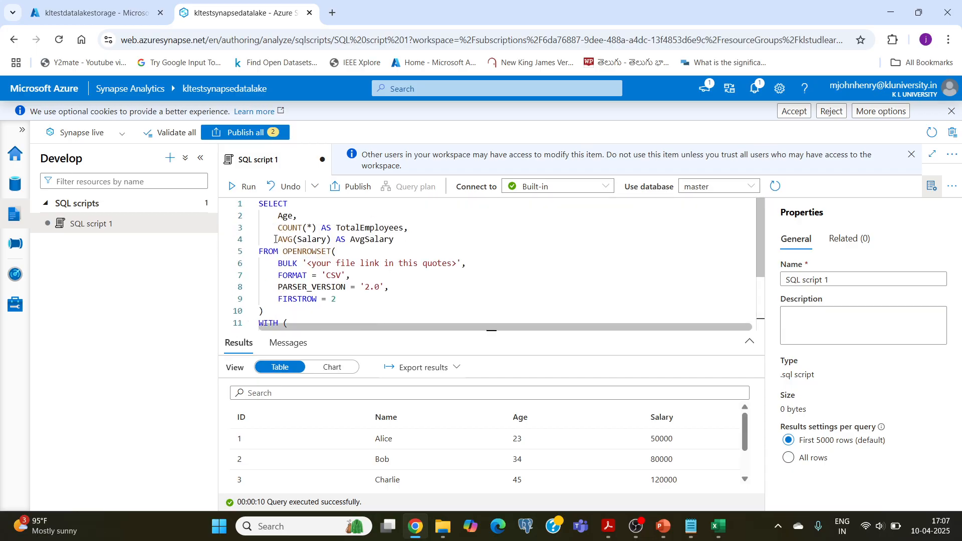
pyautogui.scroll(-1, 343, 248)
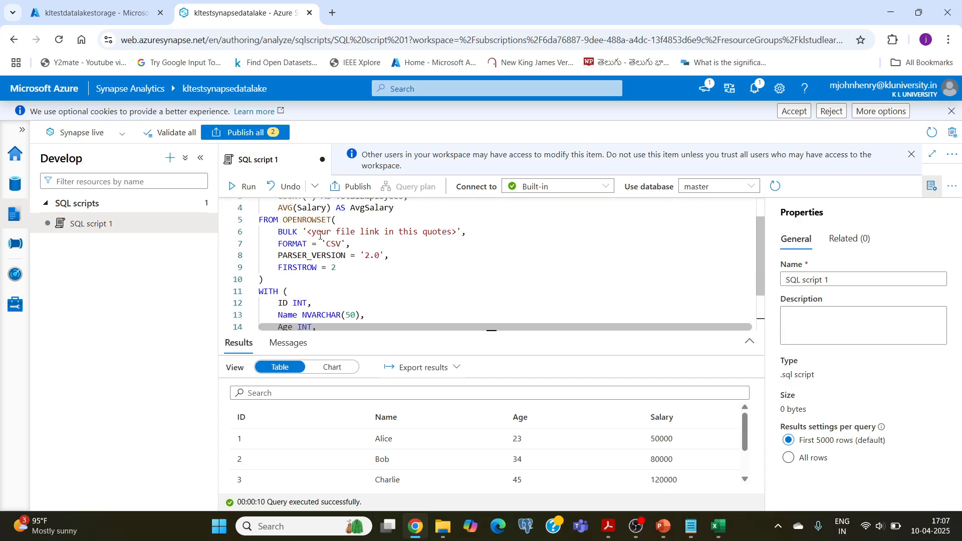
# Copy the URL of the sample_data file in kltestcontainer's data folder and paste it over the BULK file-link placeholder in SQL script 1.
pyautogui.moveTo(311, 233); pyautogui.dragTo(447, 233)
pyautogui.click(95, 12)
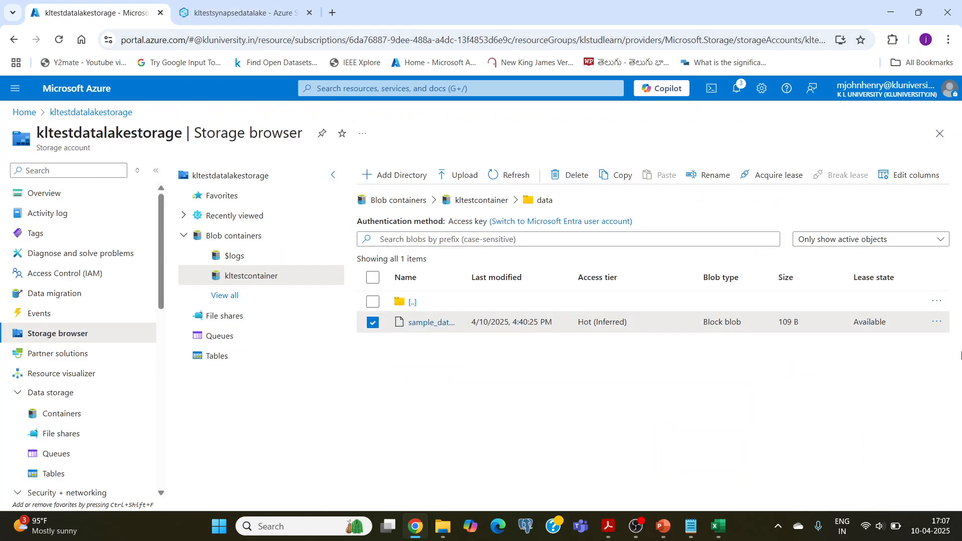
pyautogui.click(943, 324)
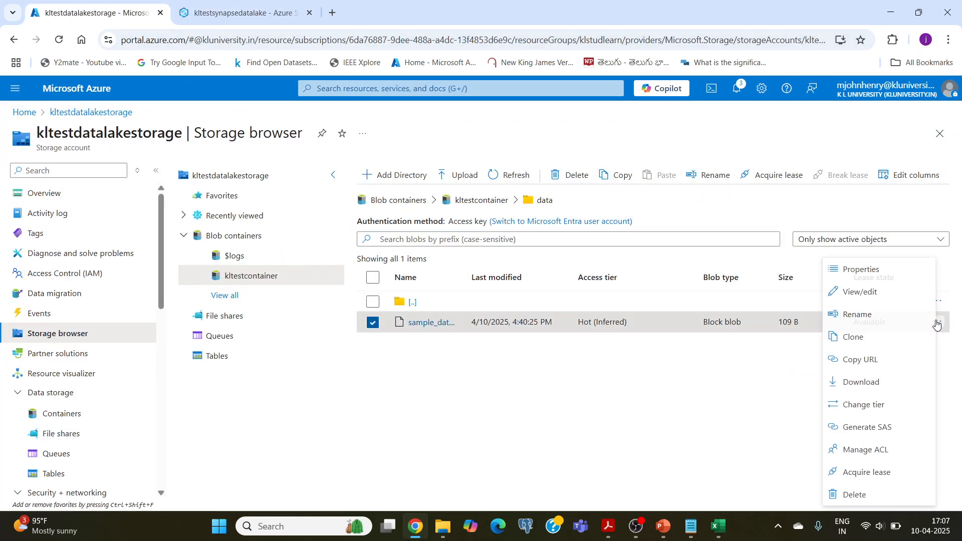
pyautogui.click(855, 361)
pyautogui.click(240, 13)
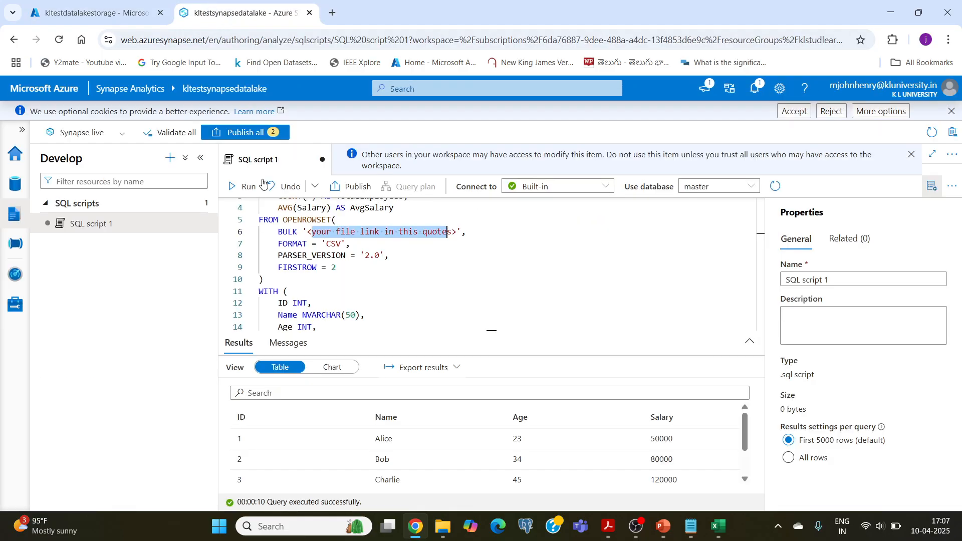
pyautogui.moveTo(308, 232); pyautogui.dragTo(457, 232)
pyautogui.hotkey('ctrl', 'v')
# Examine the COUNT(*) AS TotalEmployees and AVG(Salary) AS AvgSalary expressions against the ages and salaries in the previous query's rows.
pyautogui.scroll(1, 347, 258)
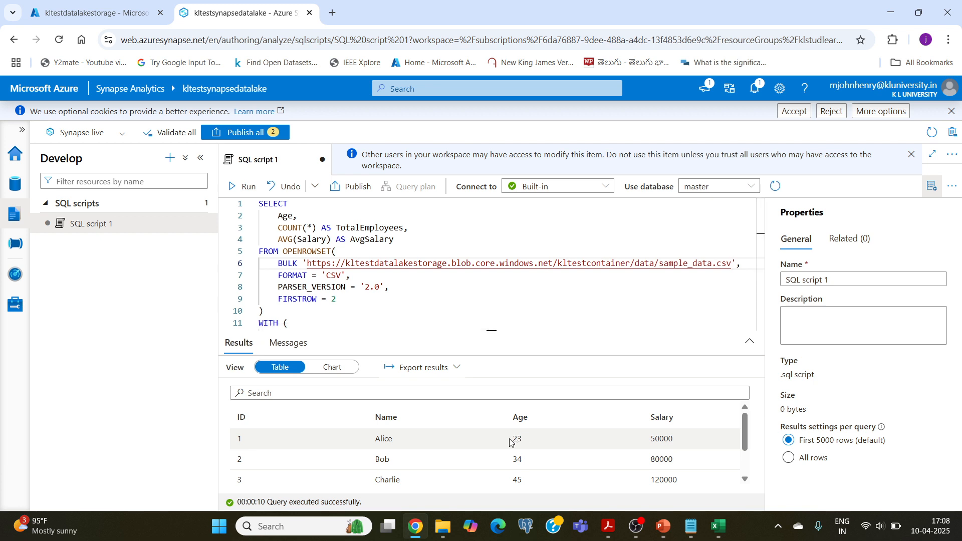
pyautogui.moveTo(278, 228); pyautogui.dragTo(362, 228)
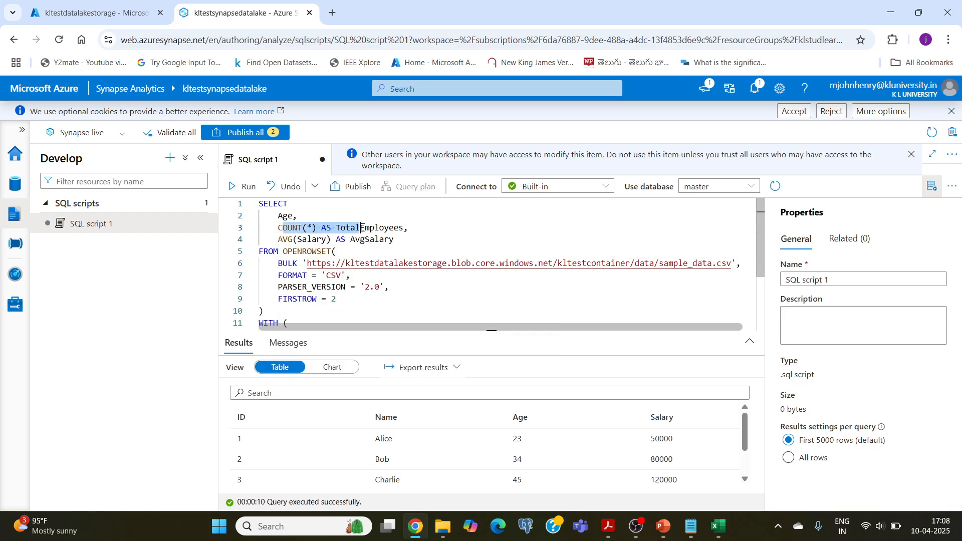
pyautogui.click(292, 240)
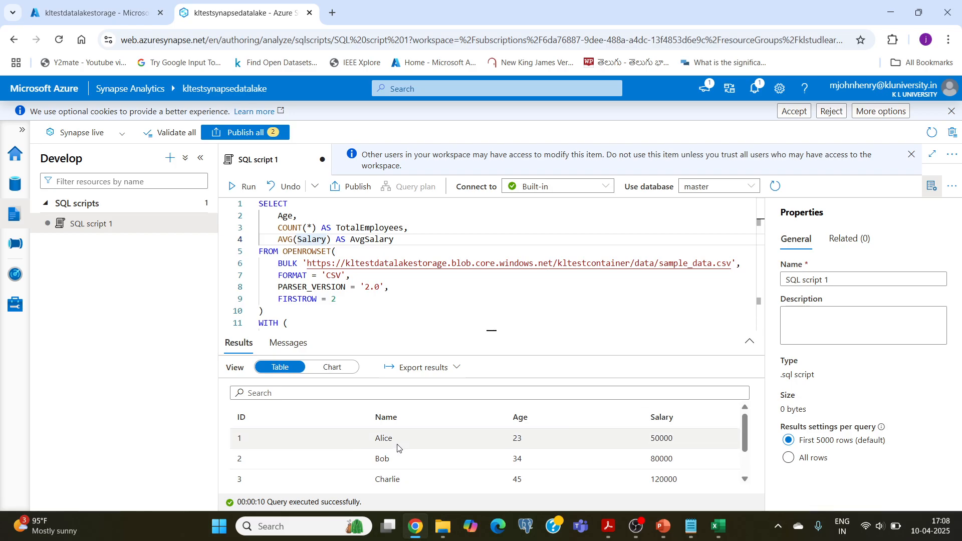
pyautogui.scroll(-2, 397, 448)
pyautogui.scroll(2, 396, 464)
pyautogui.scroll(-2, 394, 465)
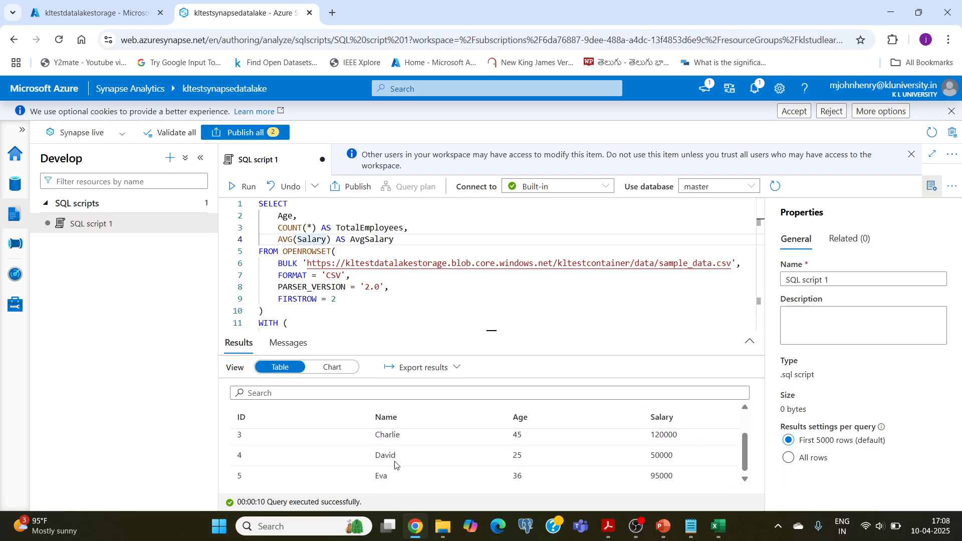
pyautogui.scroll(2, 395, 464)
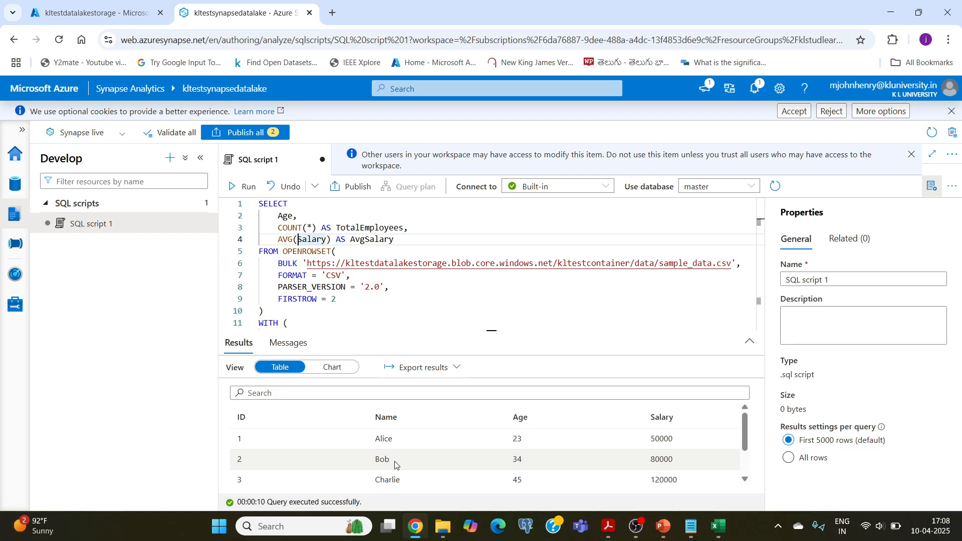
pyautogui.moveTo(284, 238)
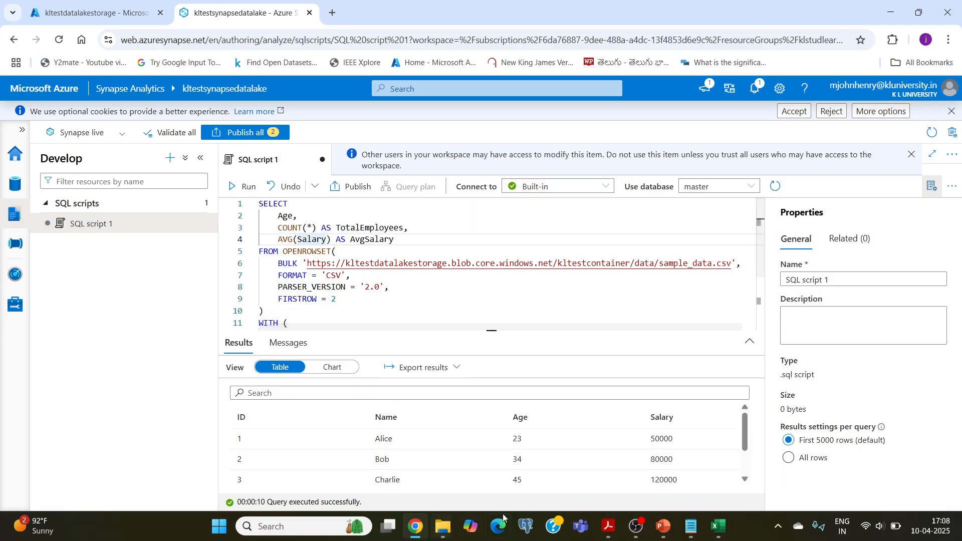
pyautogui.moveTo(515, 440); pyautogui.dragTo(523, 440)
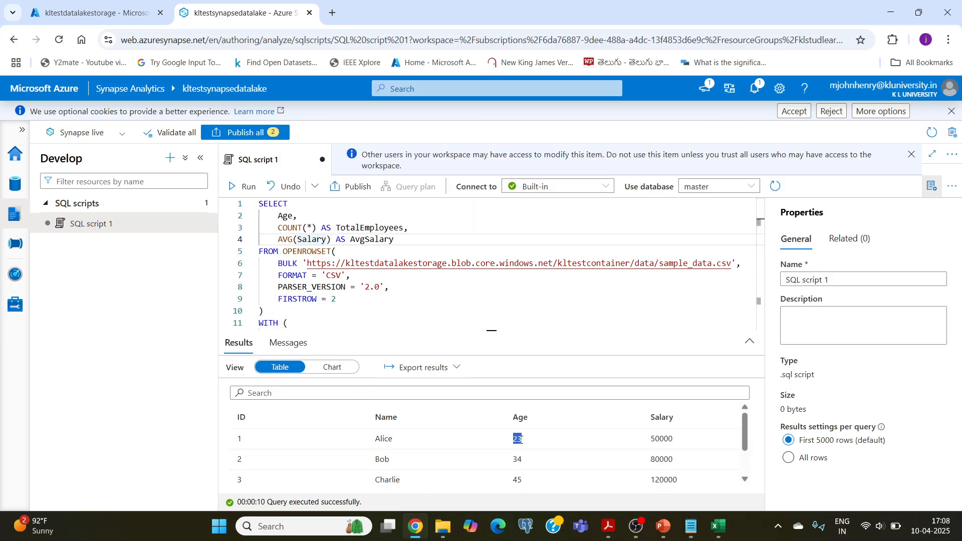
pyautogui.click(521, 440)
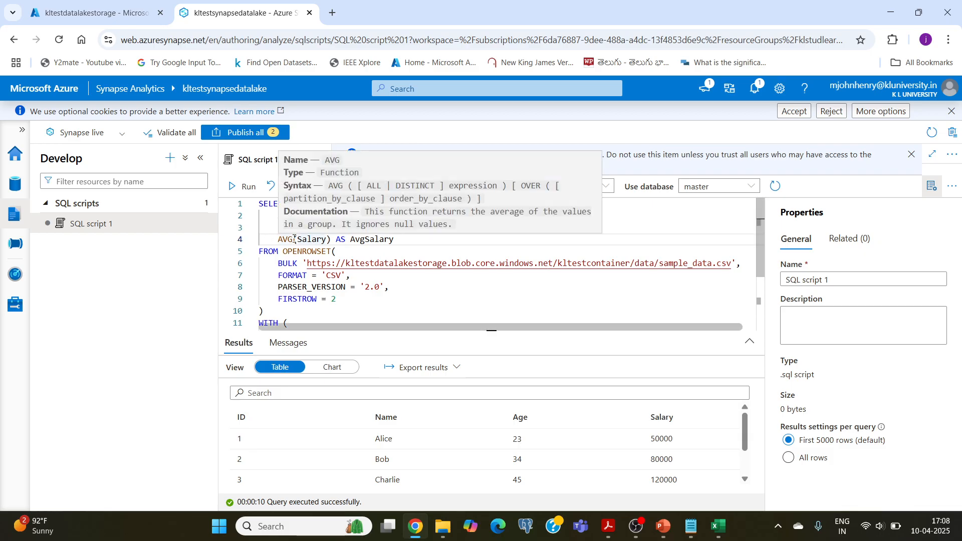
pyautogui.moveTo(289, 241)
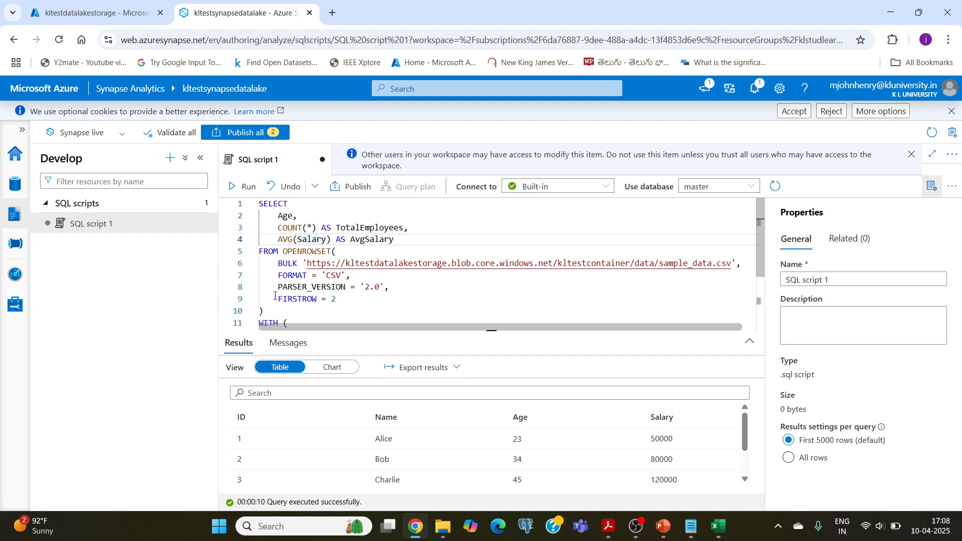
# Run the aggregate query on the Built-in pool and review the Age, TotalEmployees and AvgSalary values against the SELECT columns.
pyautogui.scroll(-3, 293, 290)
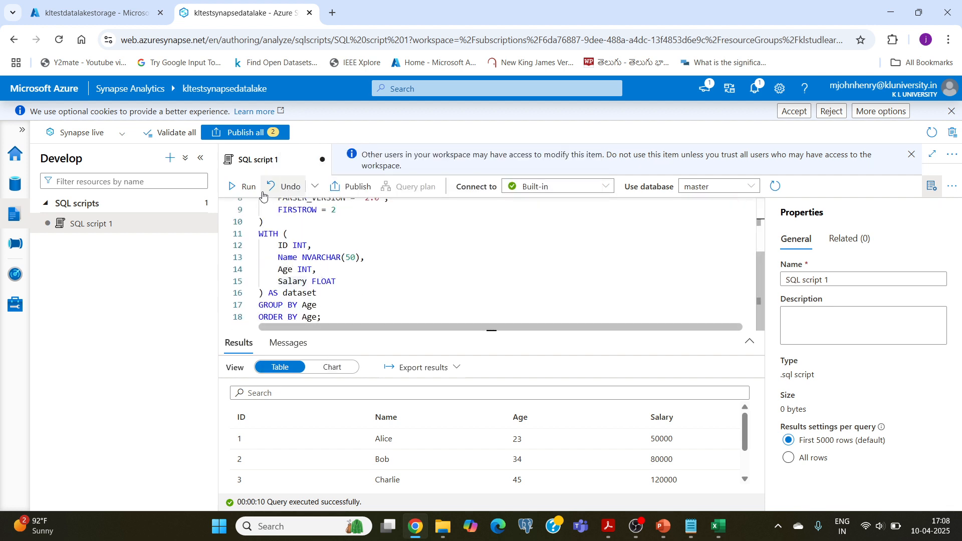
pyautogui.click(241, 188)
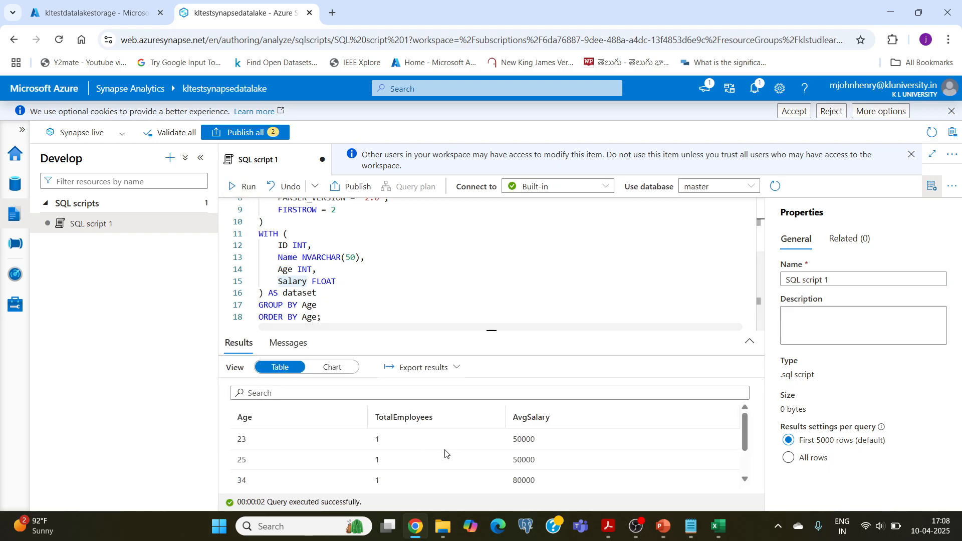
pyautogui.scroll(-1, 237, 446)
pyautogui.scroll(1, 238, 444)
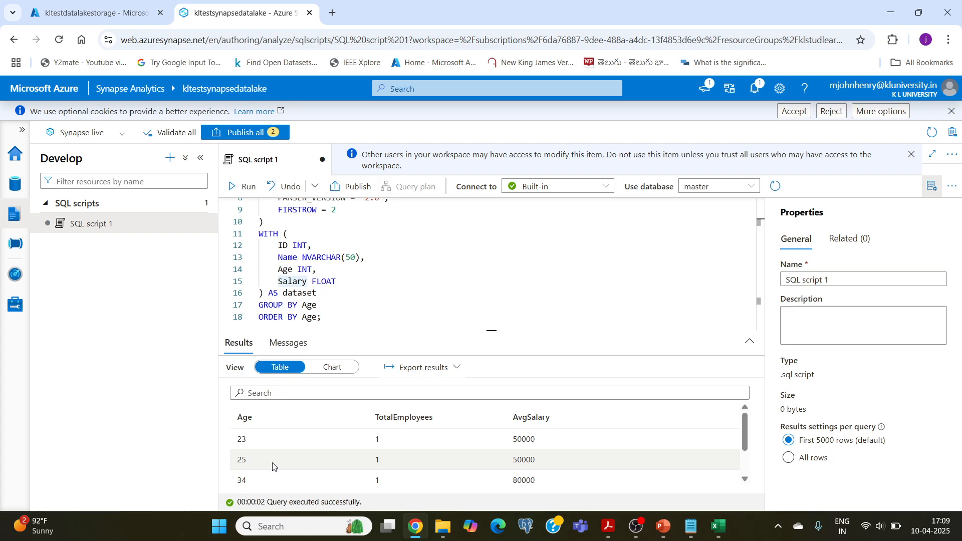
pyautogui.scroll(-1, 272, 467)
pyautogui.scroll(1, 272, 464)
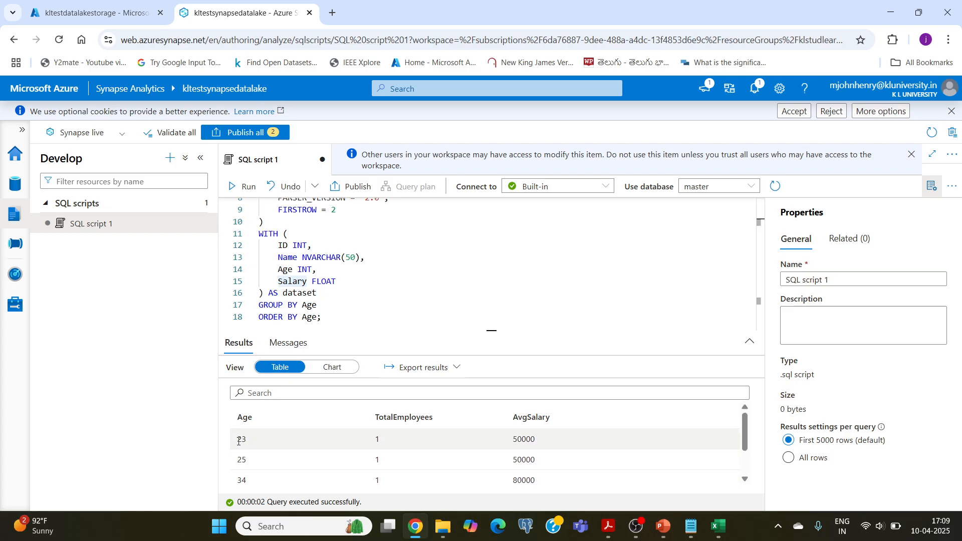
pyautogui.doubleClick(243, 439)
pyautogui.doubleClick(378, 440)
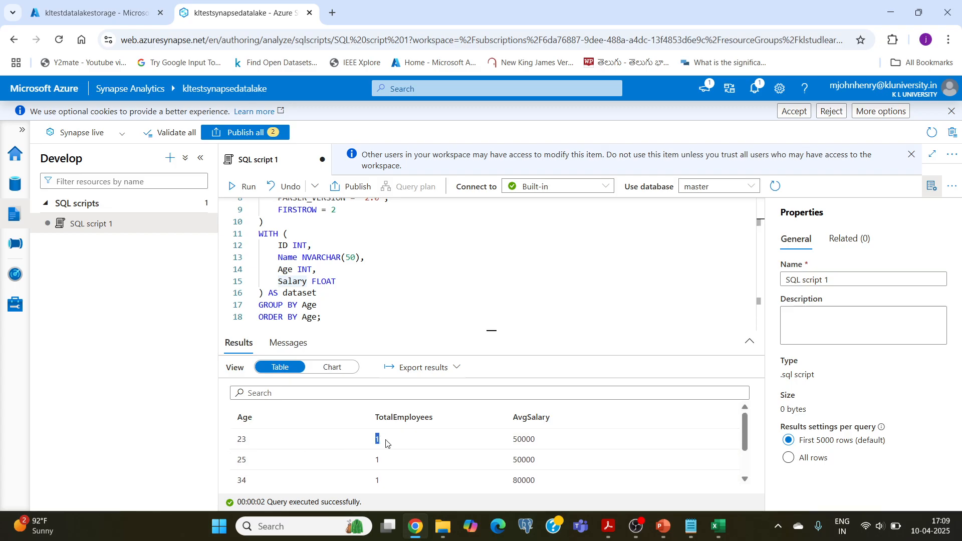
pyautogui.moveTo(513, 440); pyautogui.dragTo(539, 441)
pyautogui.scroll(3, 354, 293)
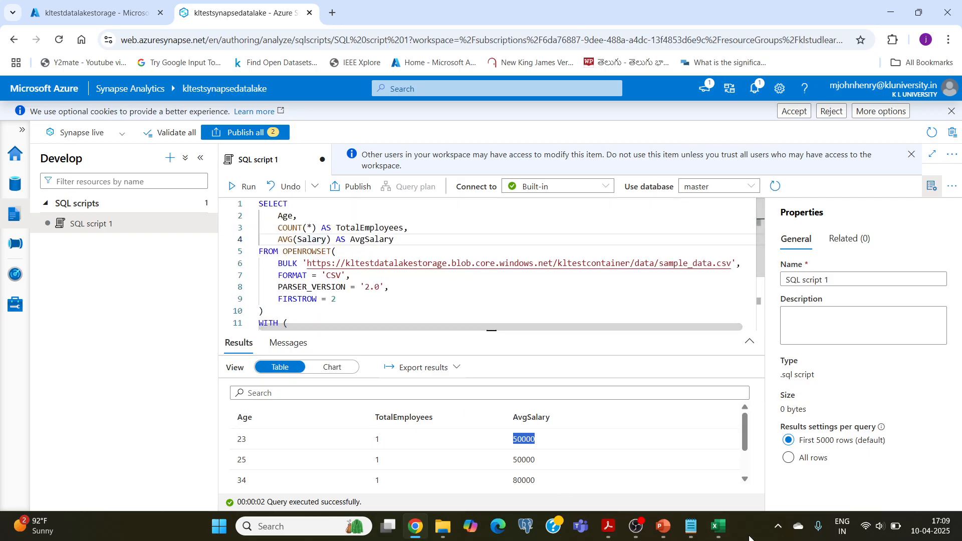
# Switch to the lab manual PDF in Acrobat and review task 2's data analysis requirement of connecting Data Lake Storage Gen2 to Azure Synapse Analytics.
pyautogui.hotkey('alt', 'Tab')
pyautogui.click(457, 188)
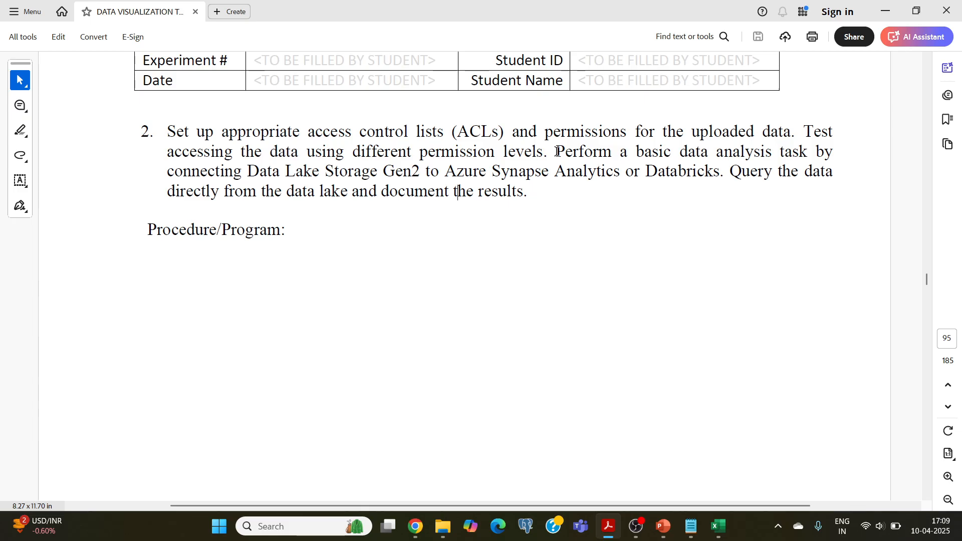
pyautogui.moveTo(557, 152); pyautogui.dragTo(760, 153)
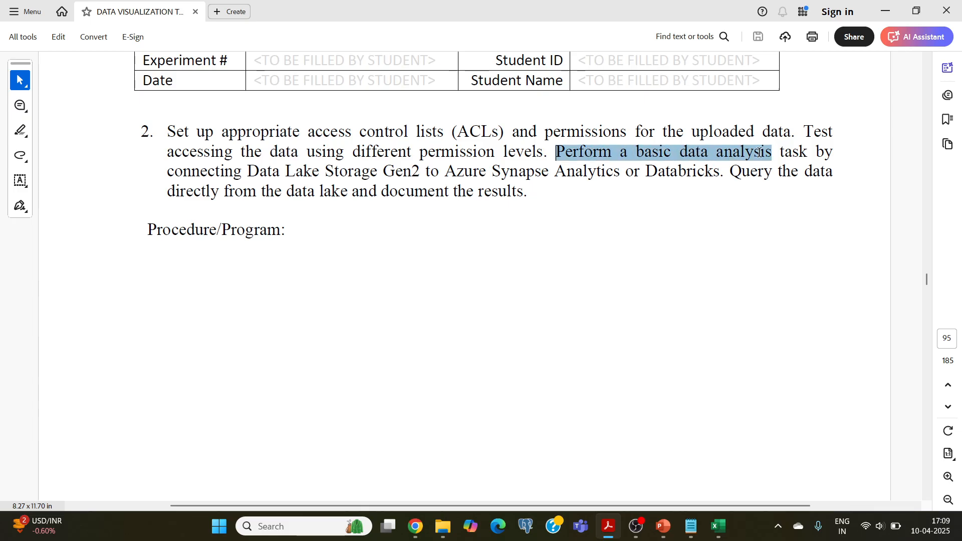
pyautogui.moveTo(167, 173); pyautogui.dragTo(610, 179)
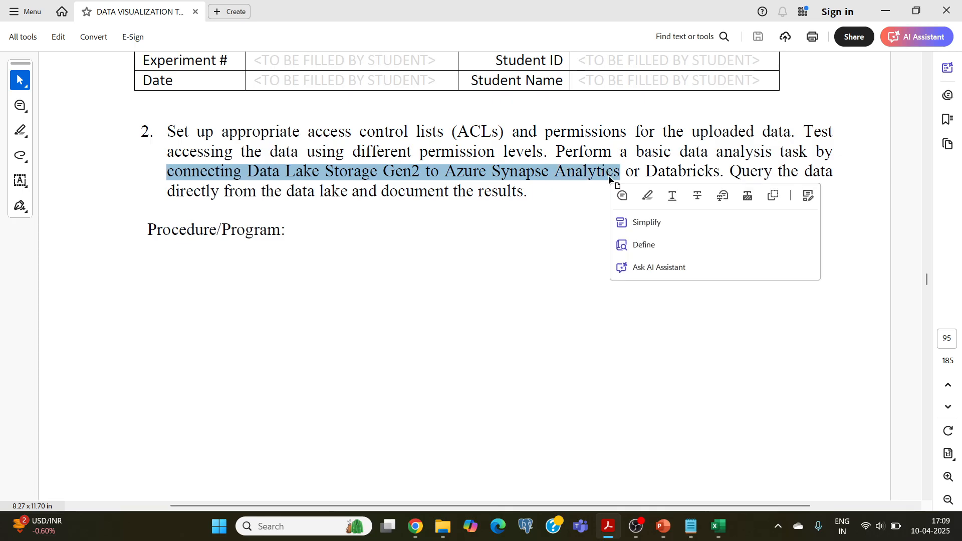